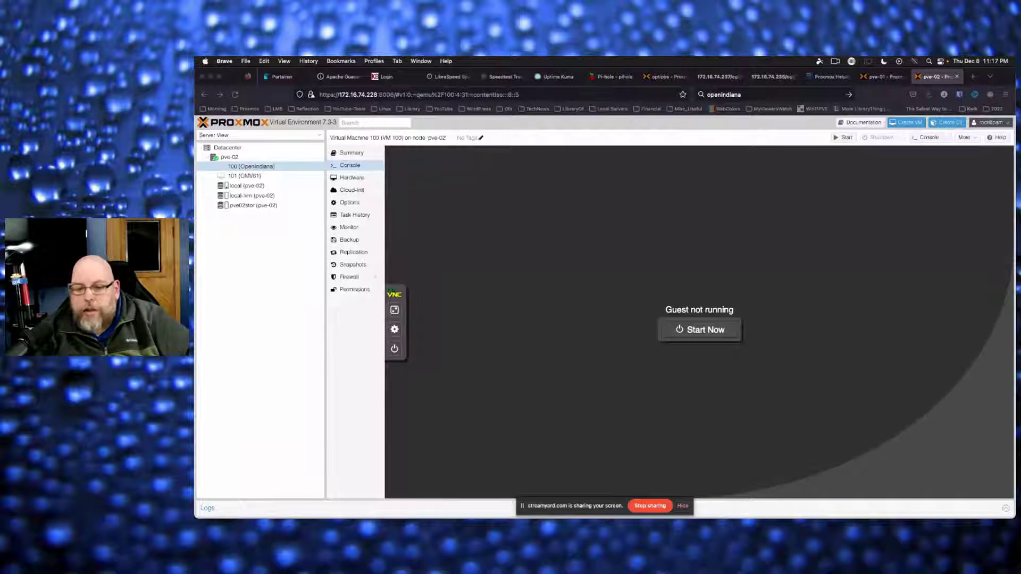
# Dismiss the screen-sharing notice and show VM 100's hardware list (16 GiB, 6 cores, 60G disk)
pyautogui.moveTo(728, 456)
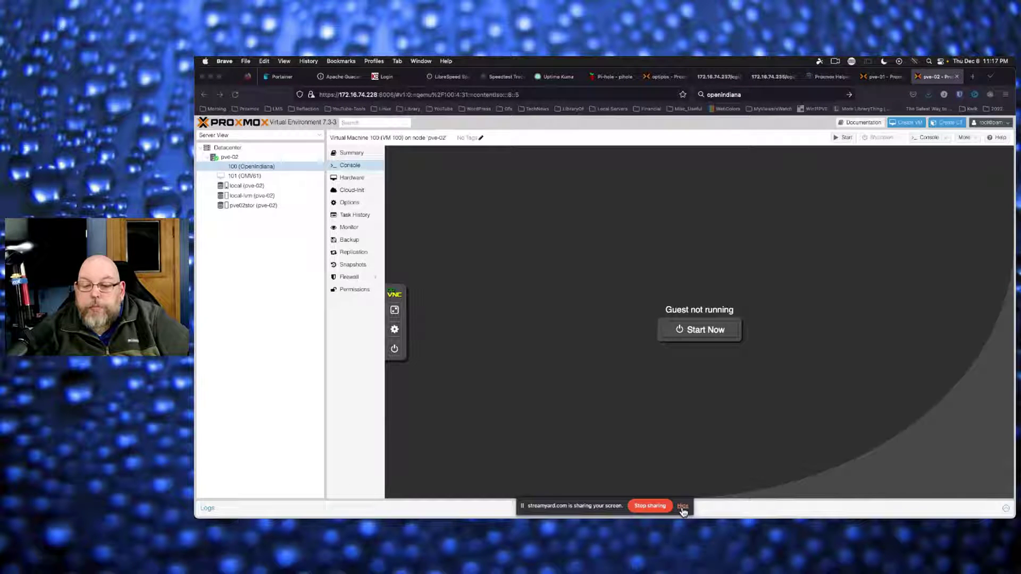
pyautogui.click(683, 507)
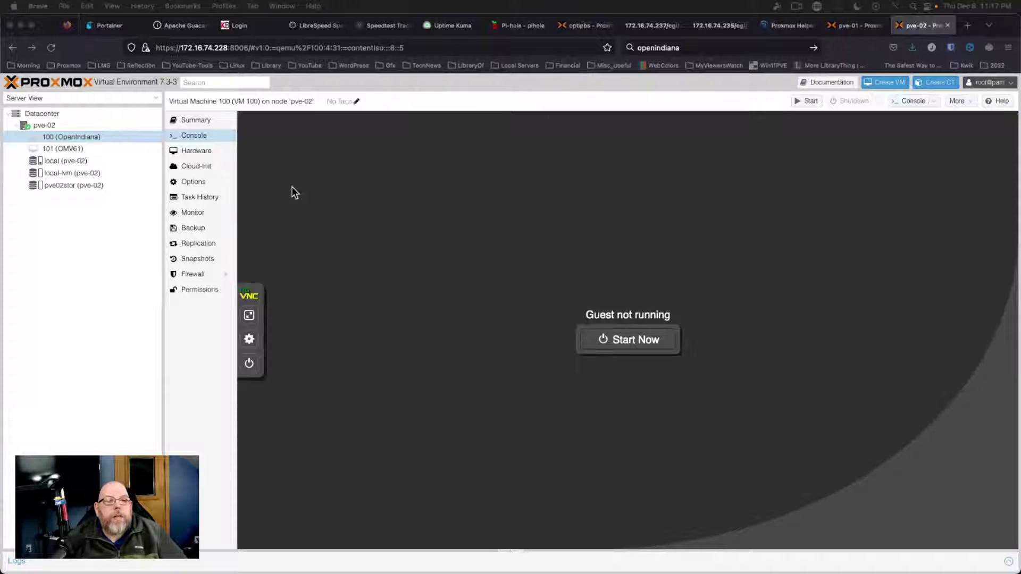
pyautogui.click(199, 151)
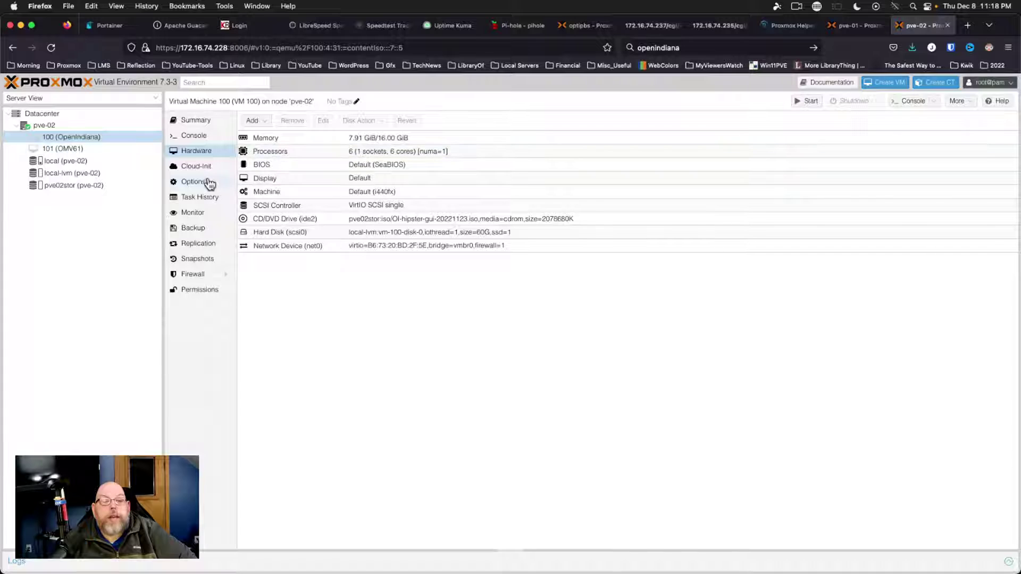
# Review VM 100's options and scsi0 disk settings, then open its console with a narrower tree pane
pyautogui.click(216, 187)
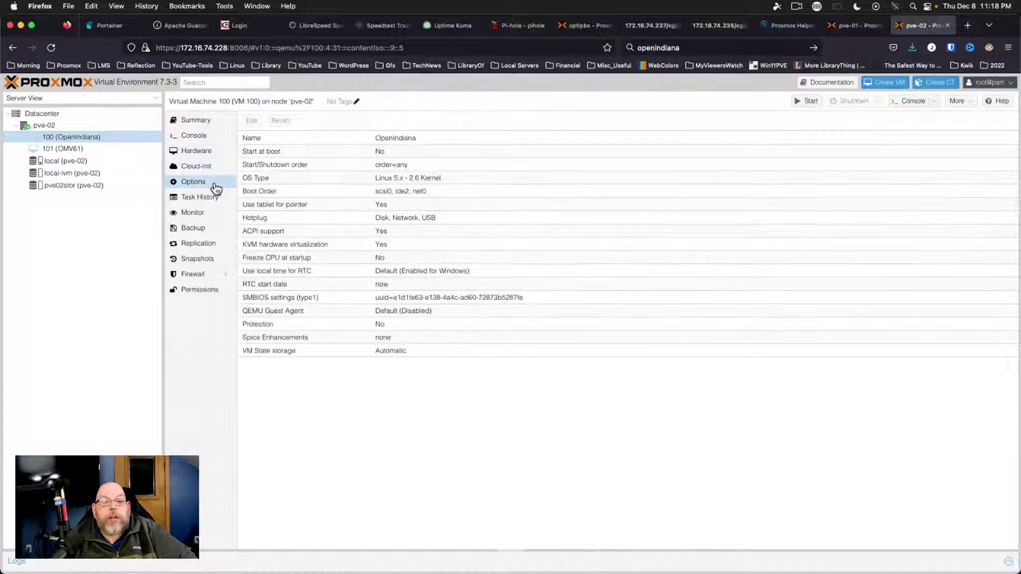
pyautogui.click(210, 157)
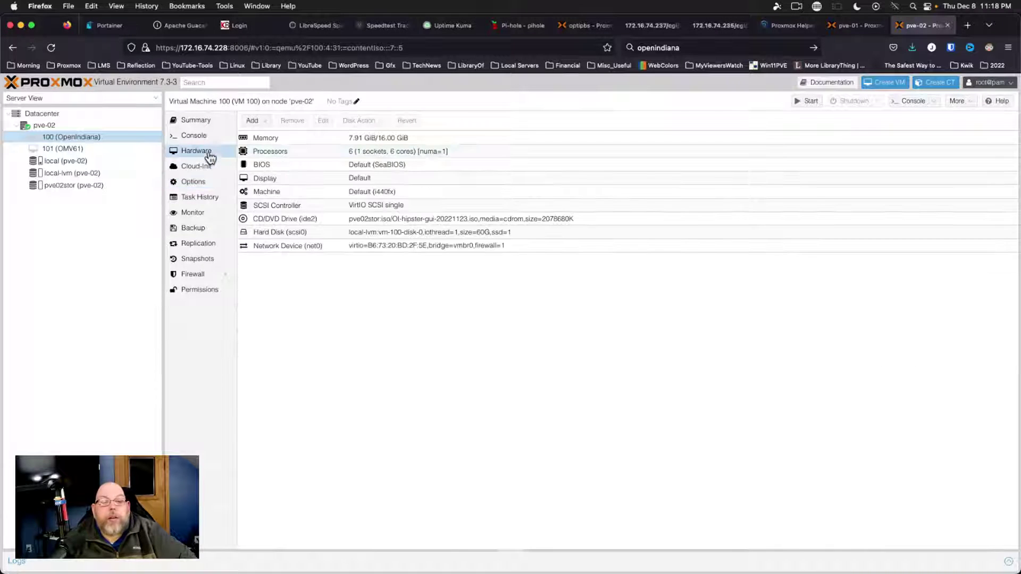
pyautogui.doubleClick(397, 234)
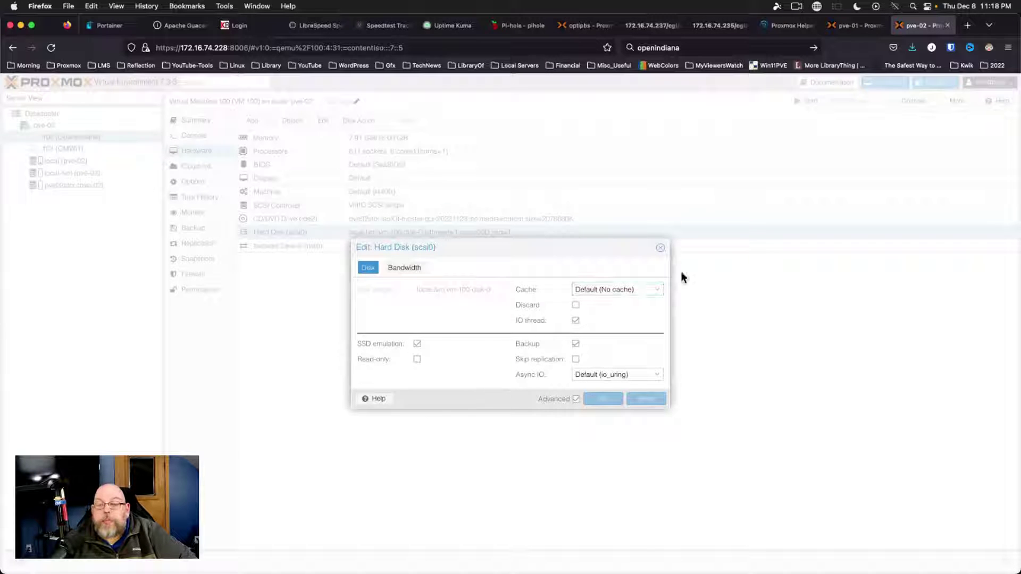
pyautogui.click(660, 248)
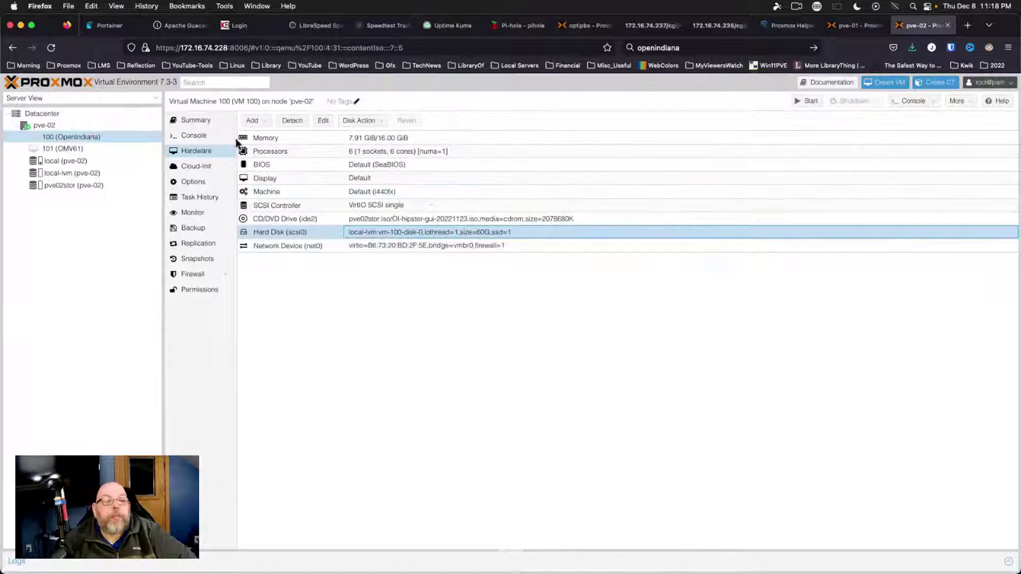
pyautogui.click(194, 137)
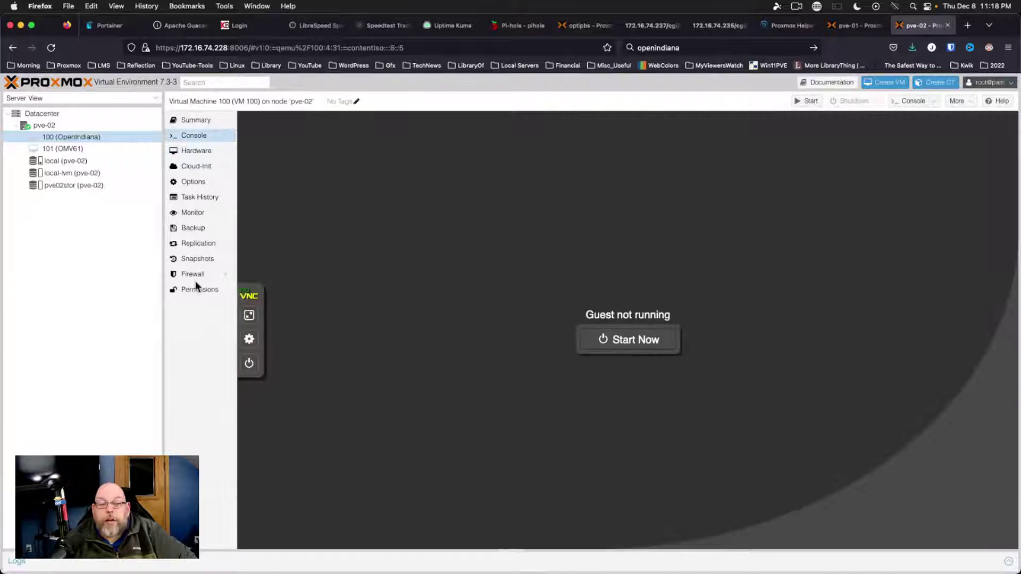
pyautogui.moveTo(161, 333); pyautogui.dragTo(115, 330)
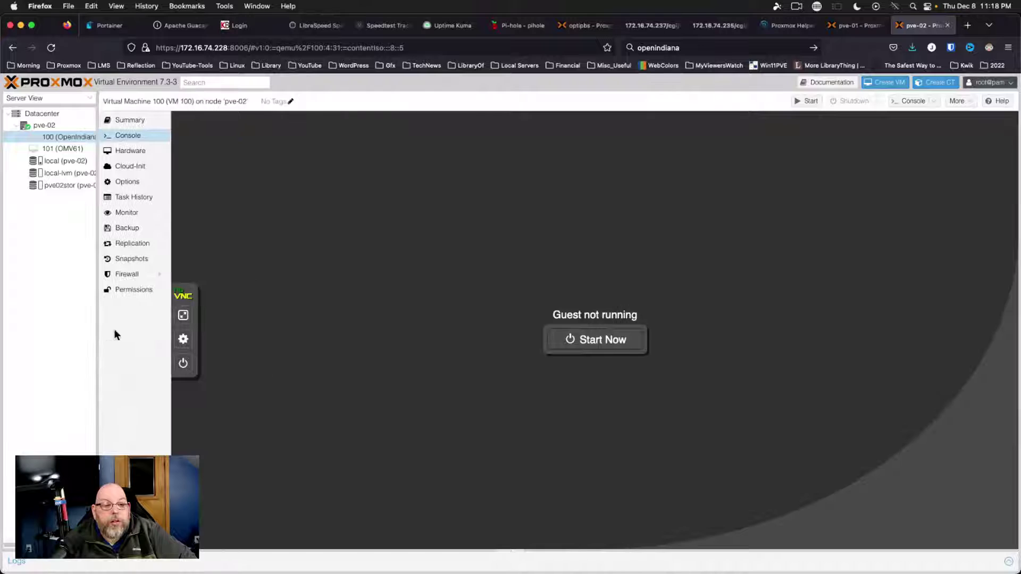
# Start VM 100 and boot the default Multi User entry from the illumos menu
pyautogui.click(604, 345)
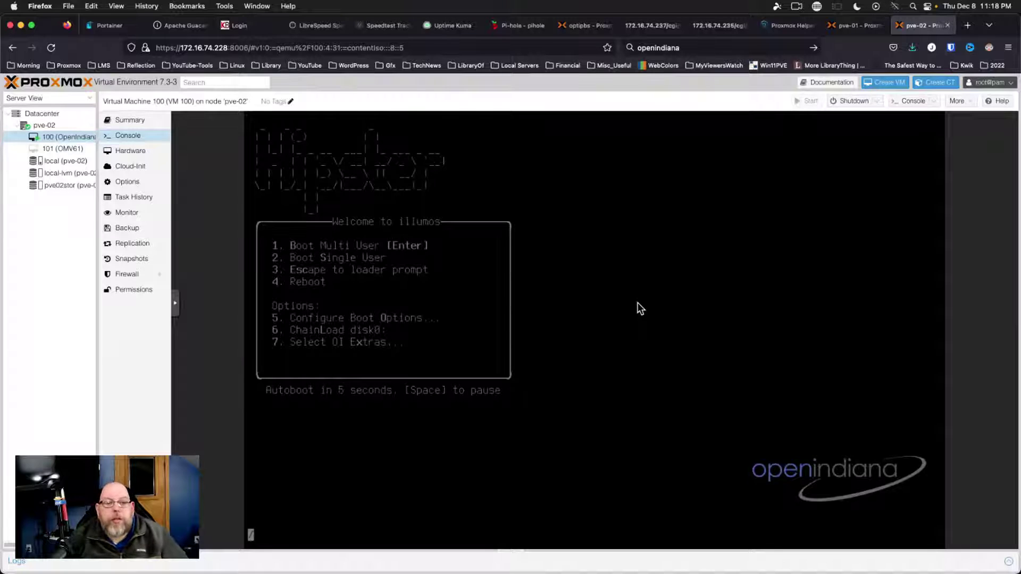
pyautogui.press('Return')
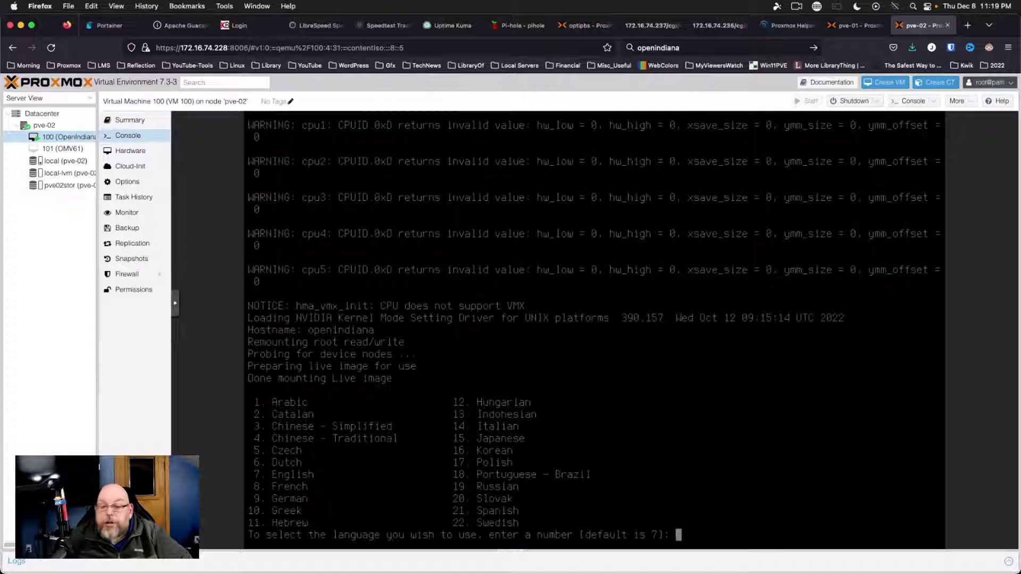
# Accept the default language, 7 (English), and let the live desktop load
pyautogui.press('Return')
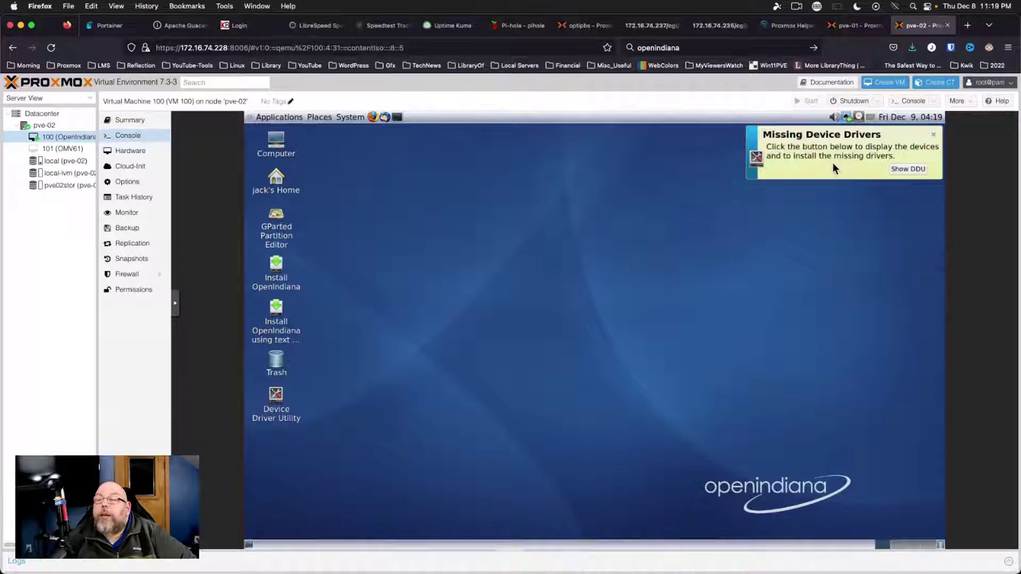
# Dismiss the Missing Device Drivers notice, run the installer to its disk page, then quit it
pyautogui.click(936, 136)
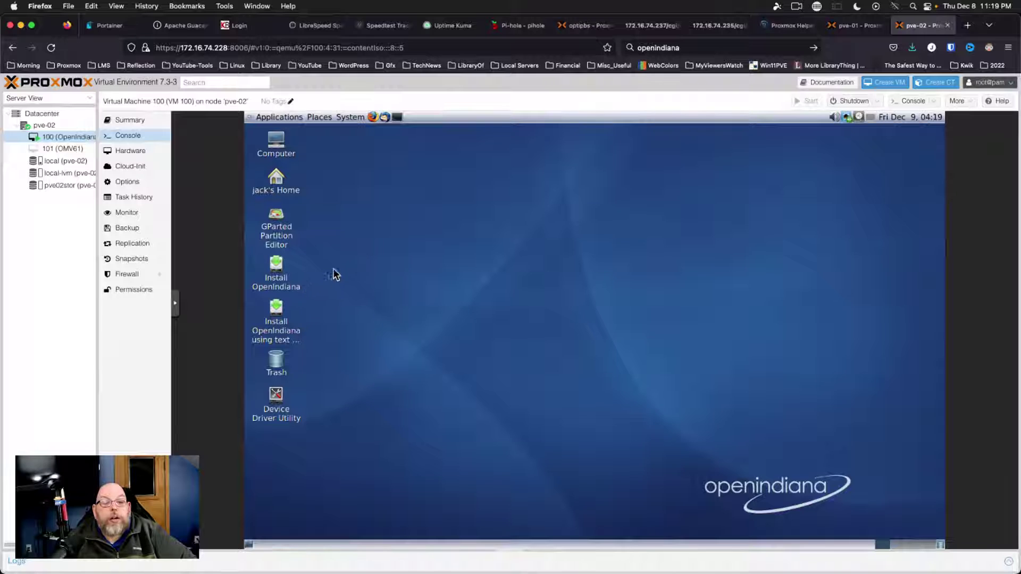
pyautogui.doubleClick(280, 265)
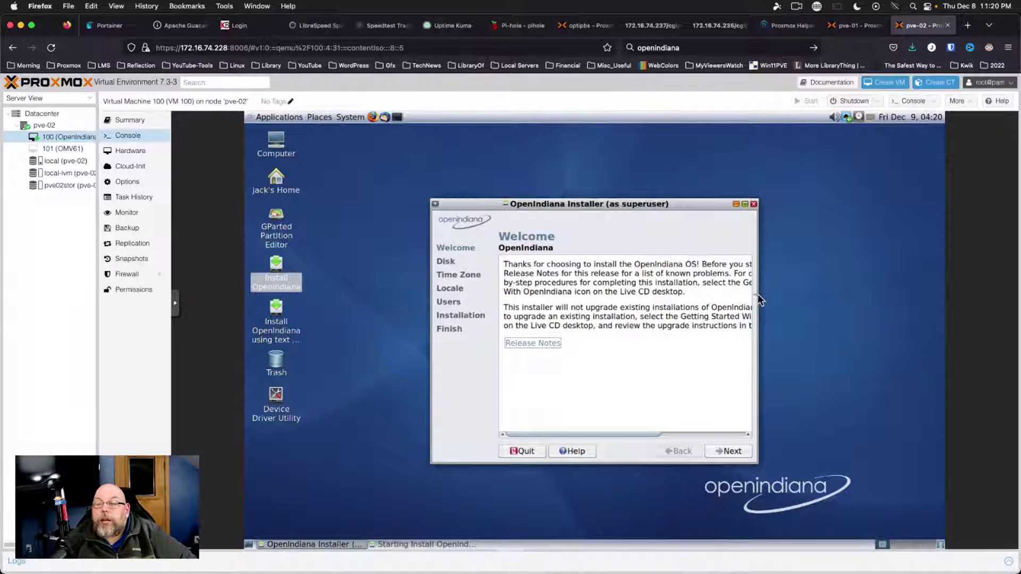
pyautogui.moveTo(757, 295); pyautogui.dragTo(862, 288)
pyautogui.moveTo(776, 206); pyautogui.dragTo(721, 203)
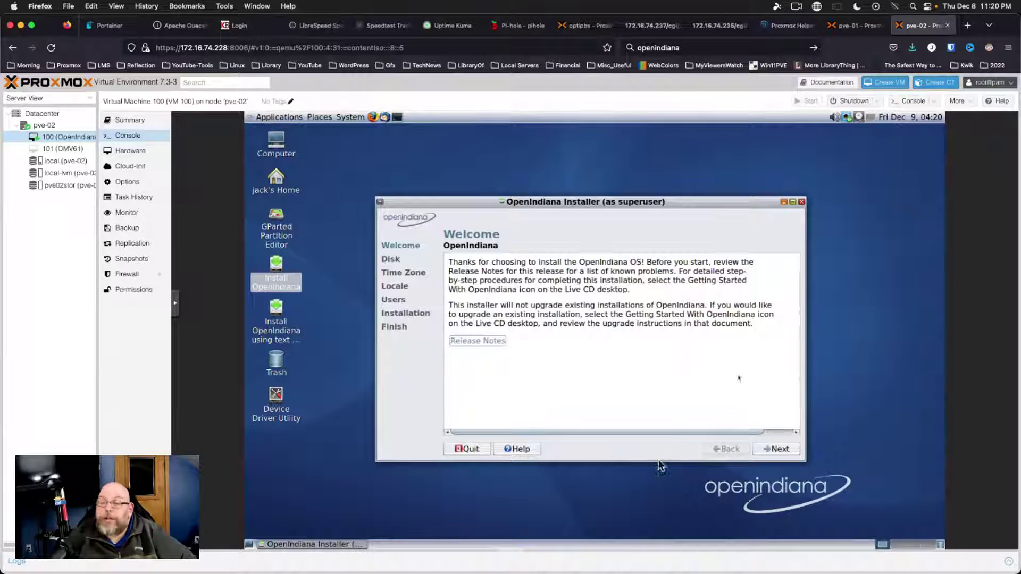
pyautogui.click(777, 449)
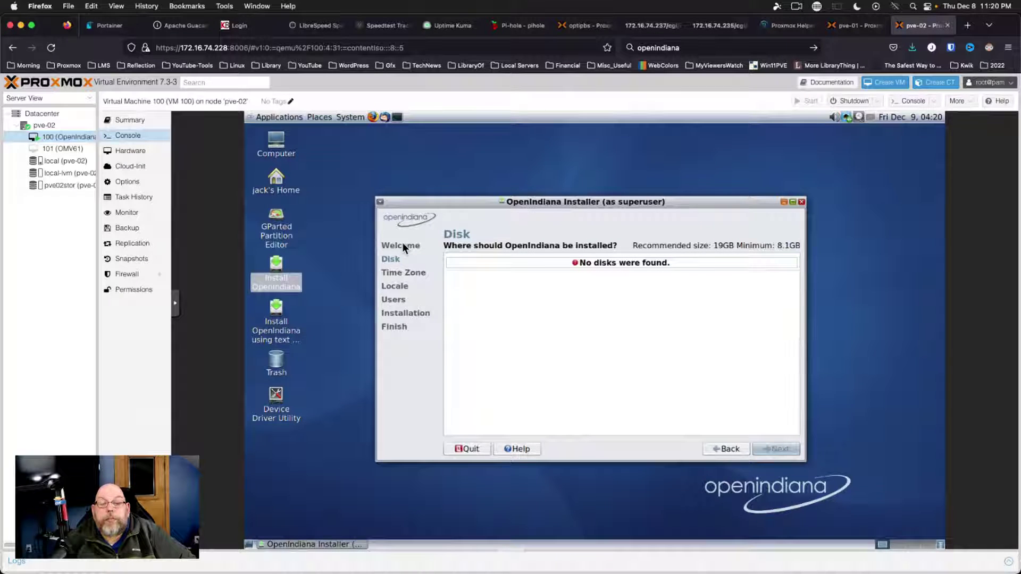
pyautogui.click(801, 203)
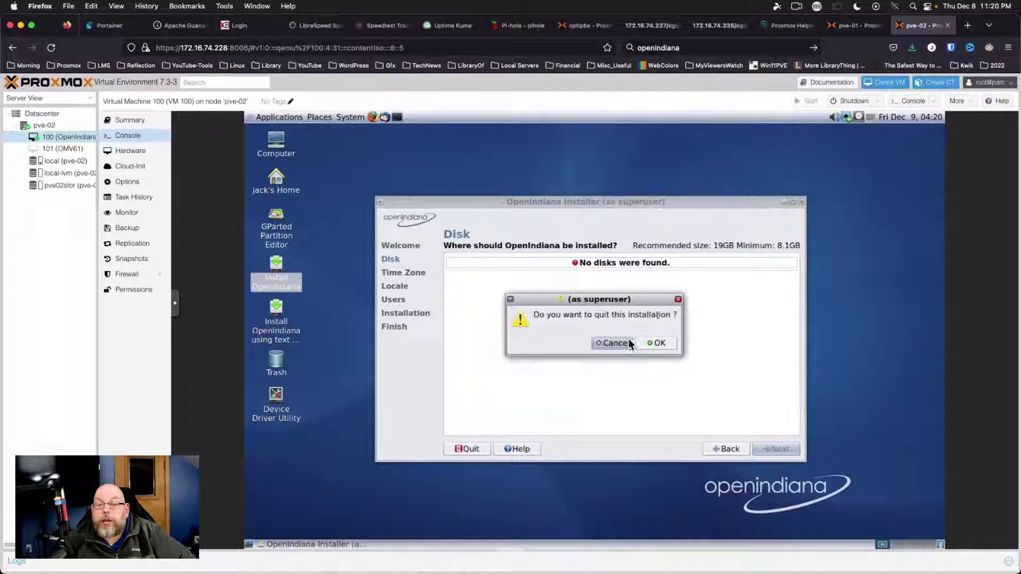
pyautogui.click(650, 342)
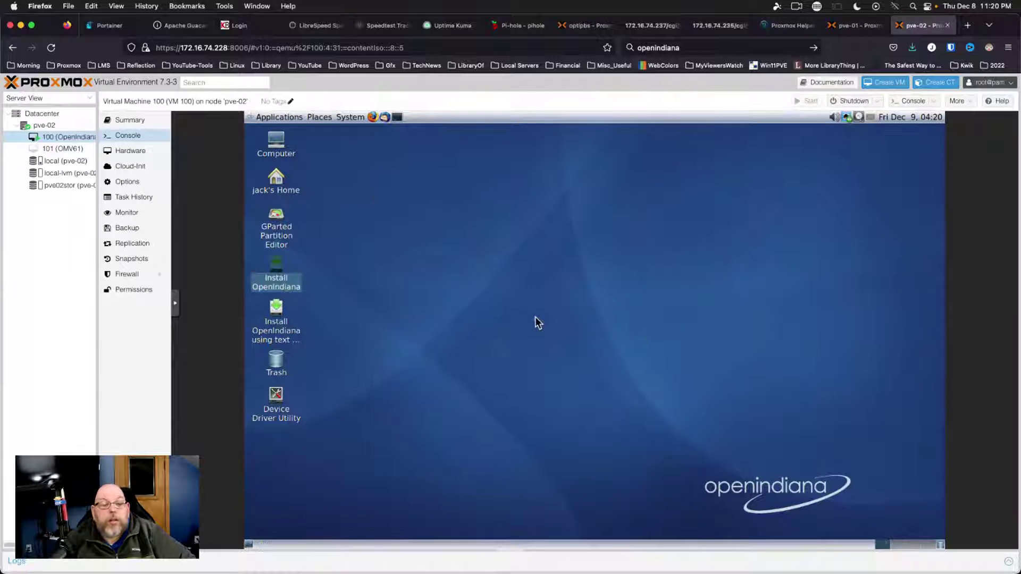
# Launch GParted and the Device Driver Utility, closing the calendar, network manager and power manager popups
pyautogui.doubleClick(284, 216)
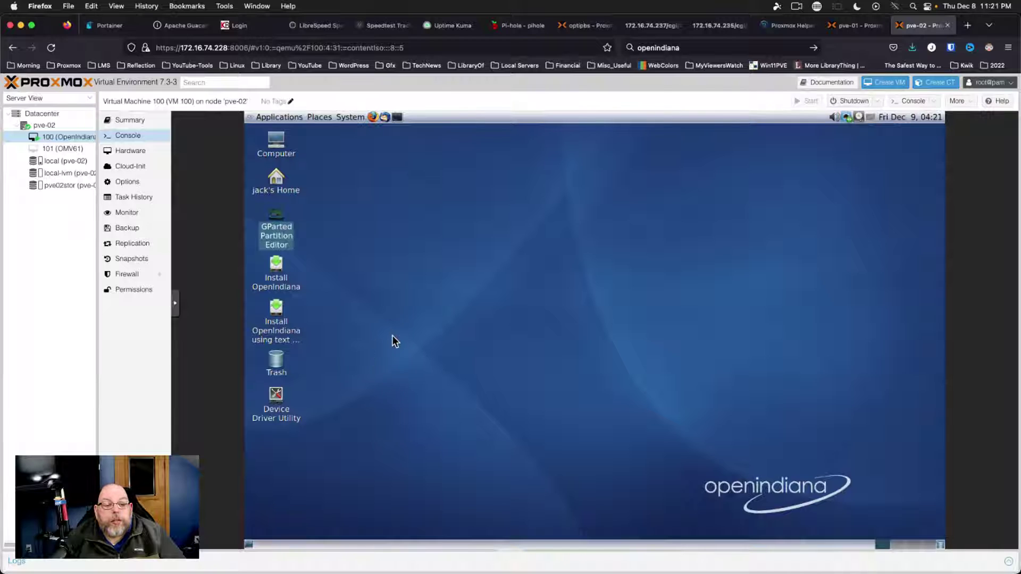
pyautogui.doubleClick(275, 399)
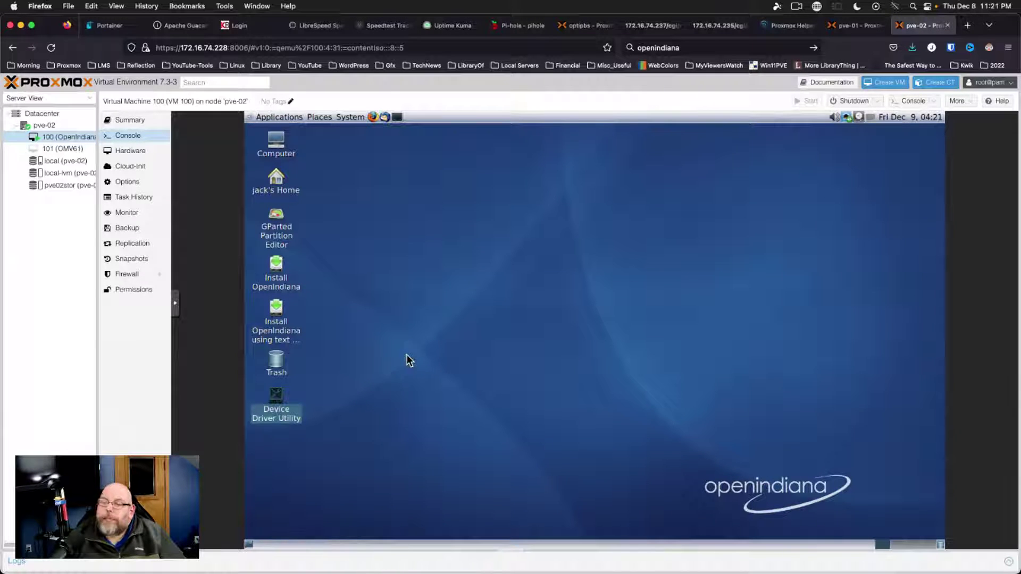
pyautogui.click(902, 118)
pyautogui.click(902, 119)
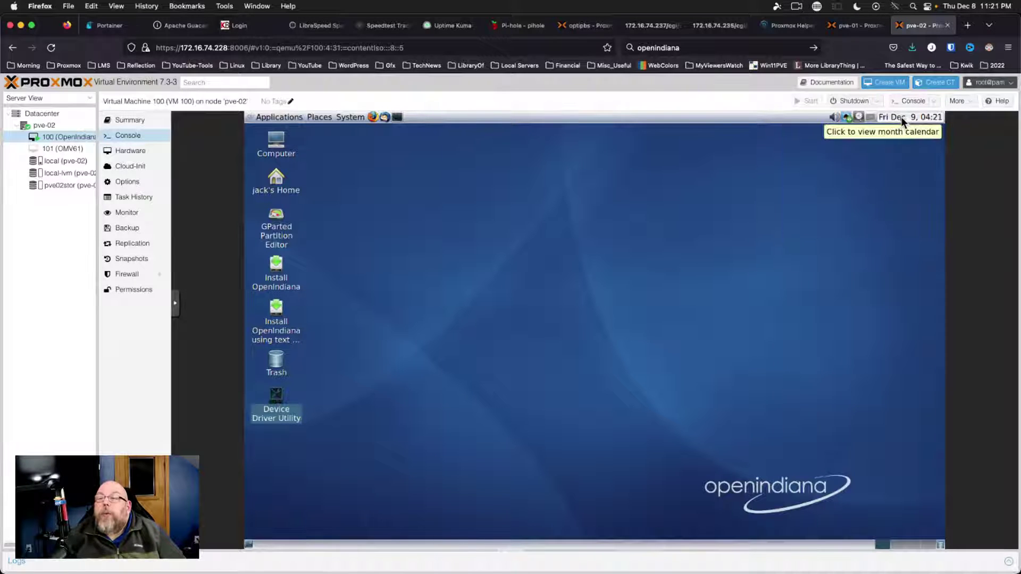
pyautogui.click(847, 118)
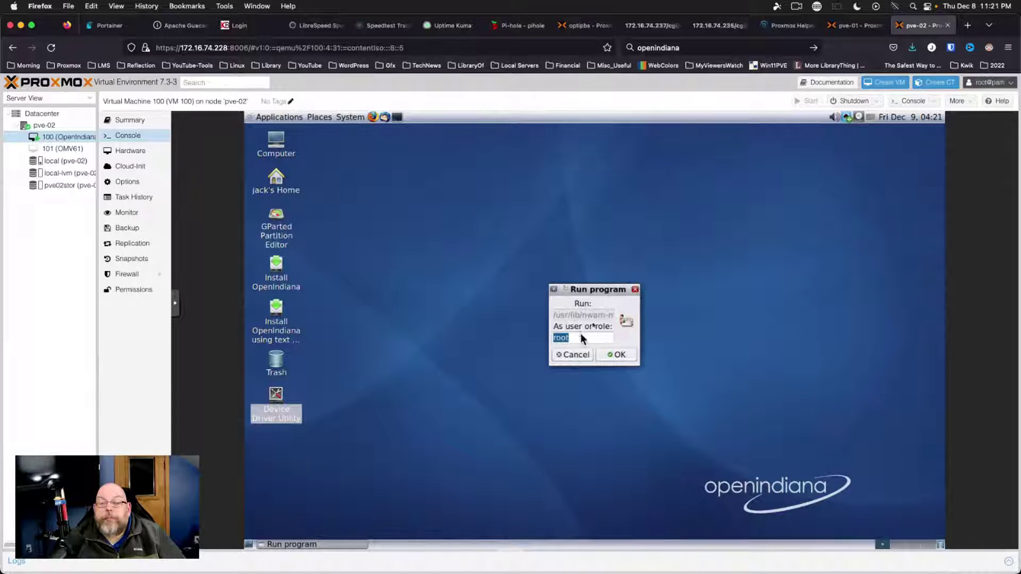
pyautogui.click(570, 356)
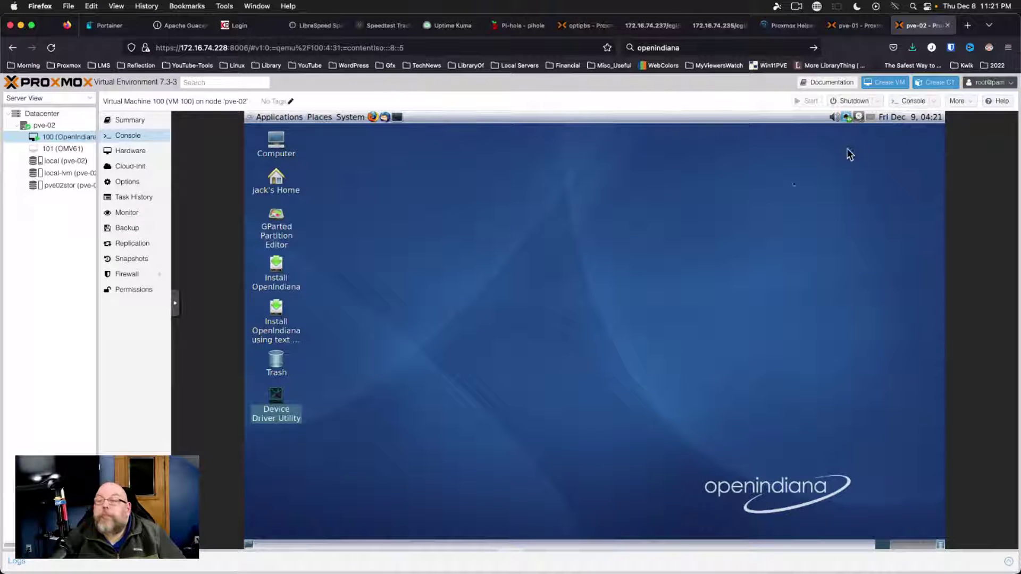
pyautogui.rightClick(872, 116)
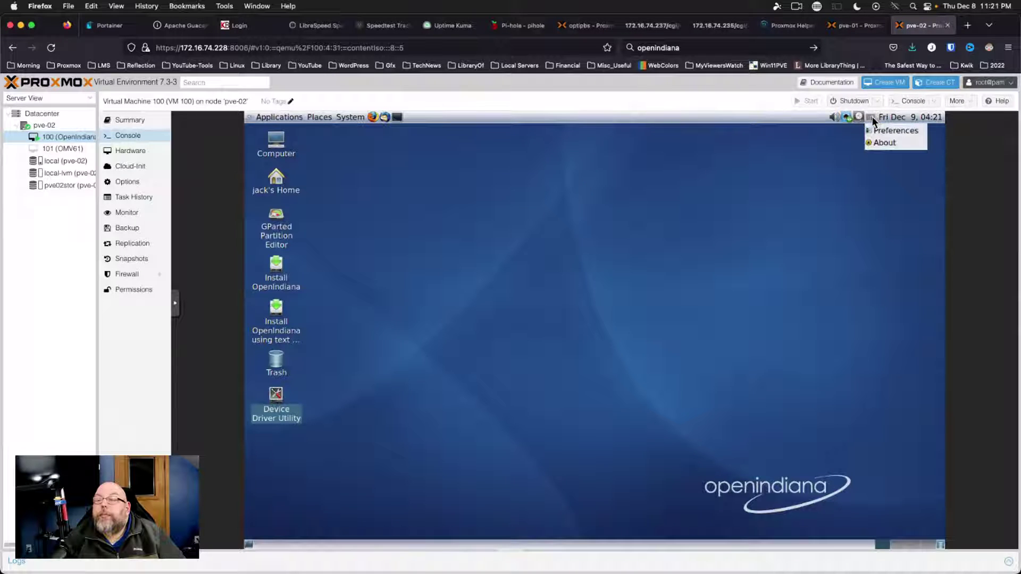
pyautogui.click(887, 143)
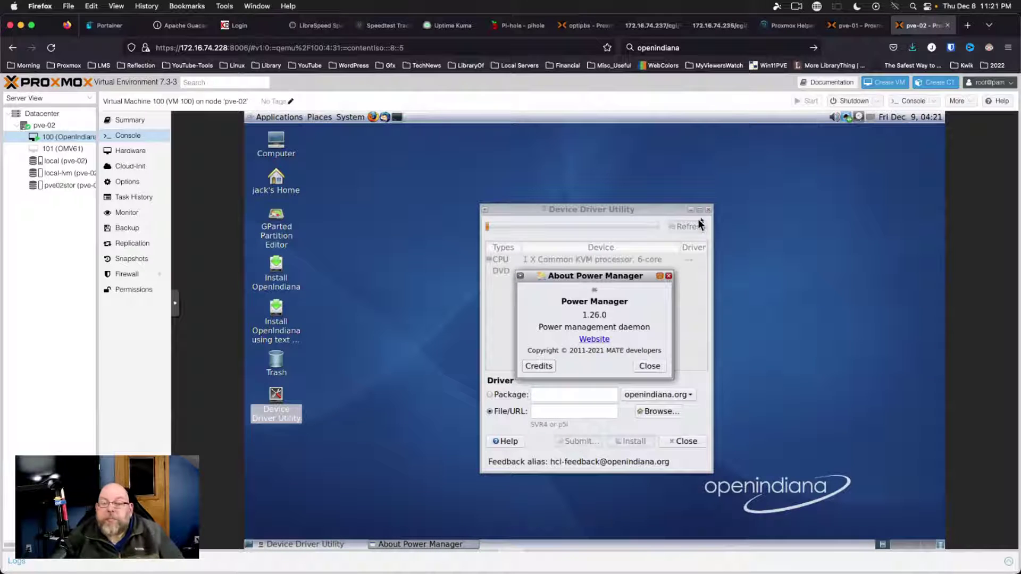
pyautogui.click(669, 276)
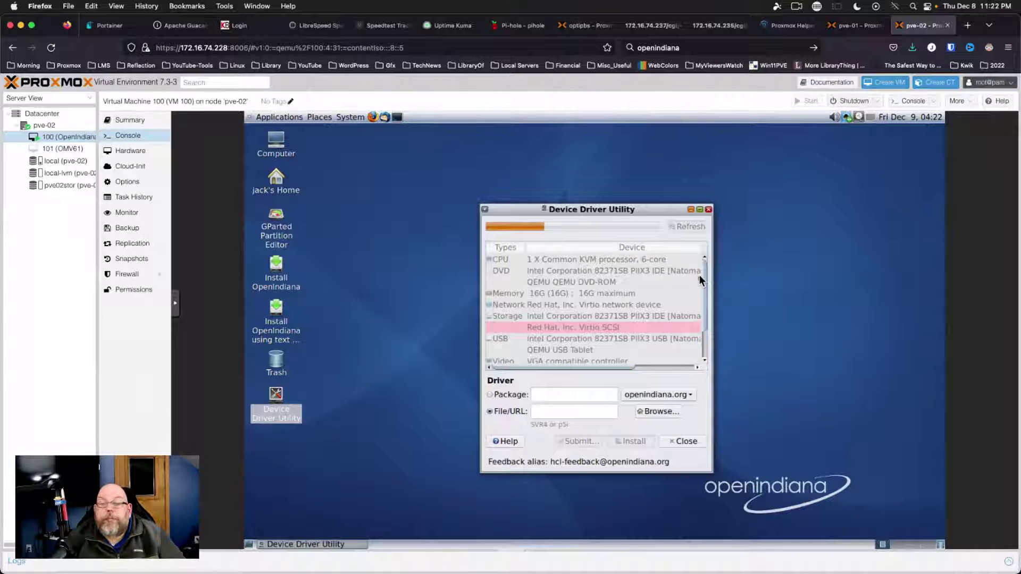
# Widen and scroll the driver report to see the Virtio SCSI problem, then close it
pyautogui.moveTo(701, 274); pyautogui.dragTo(700, 313)
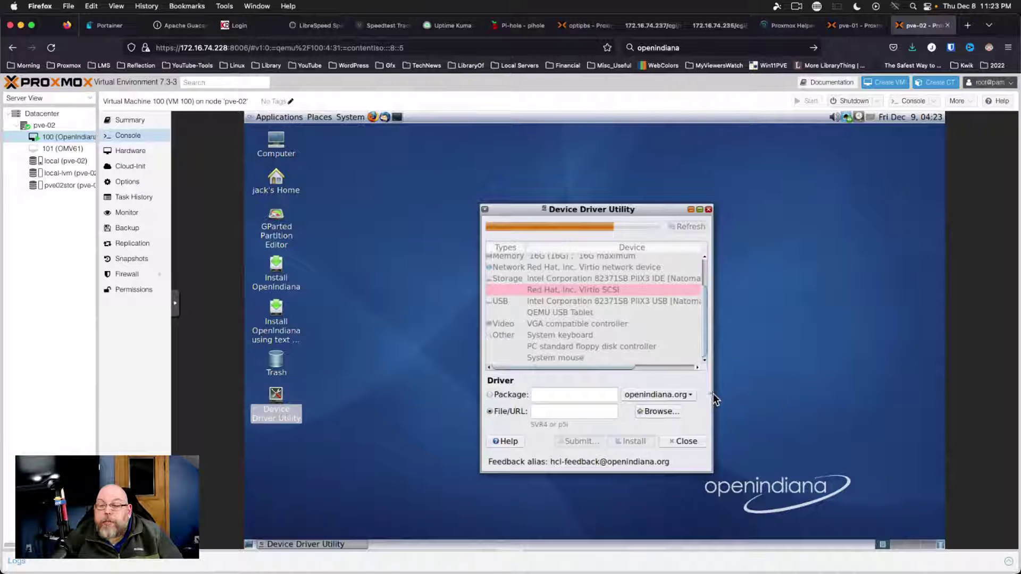
pyautogui.moveTo(714, 400); pyautogui.dragTo(816, 382)
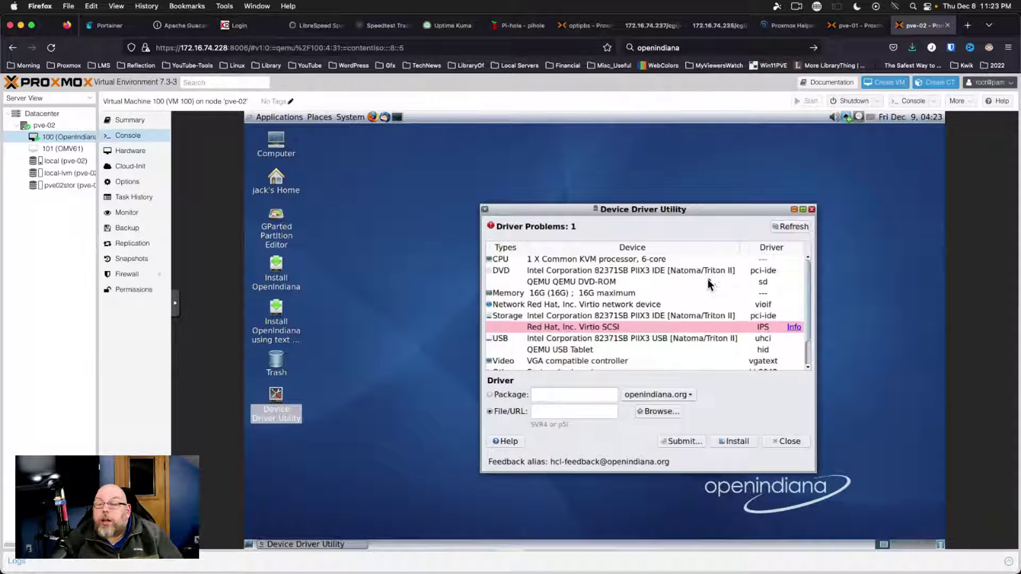
pyautogui.scroll(-2, 708, 278)
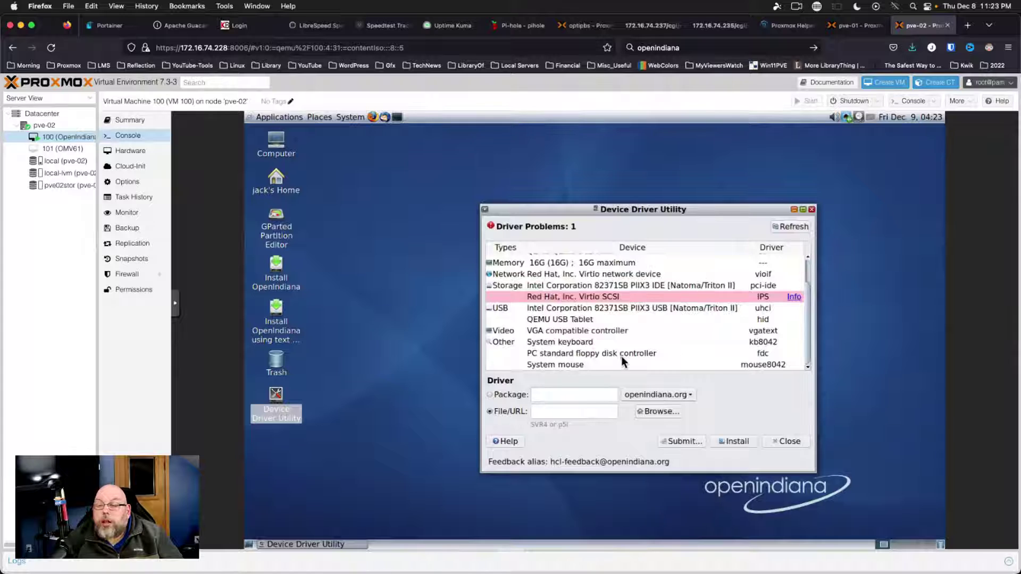
pyautogui.click(790, 445)
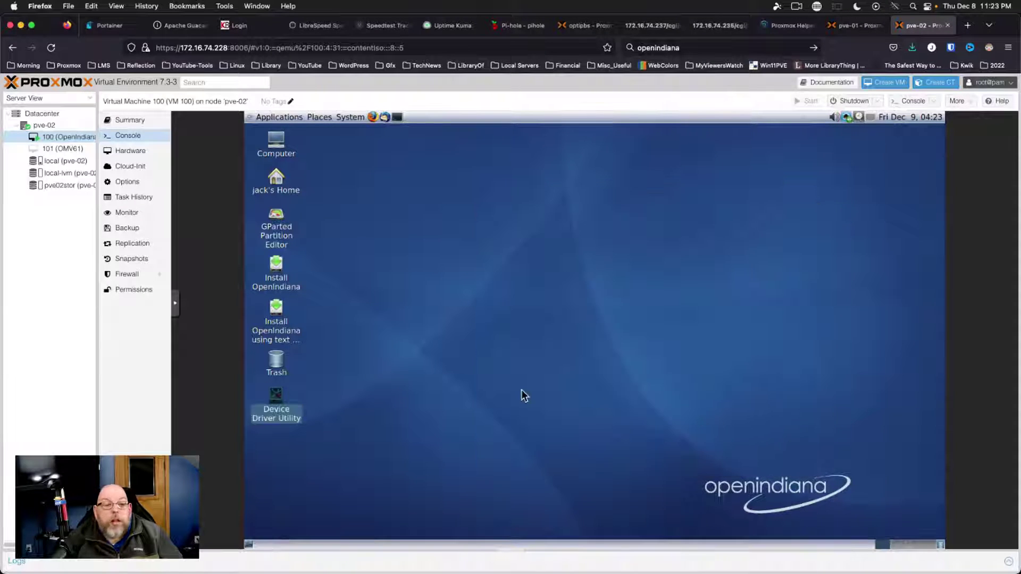
# Relaunch the OpenIndiana installer, advance to the Disk page, and quit when no disks appear
pyautogui.doubleClick(277, 268)
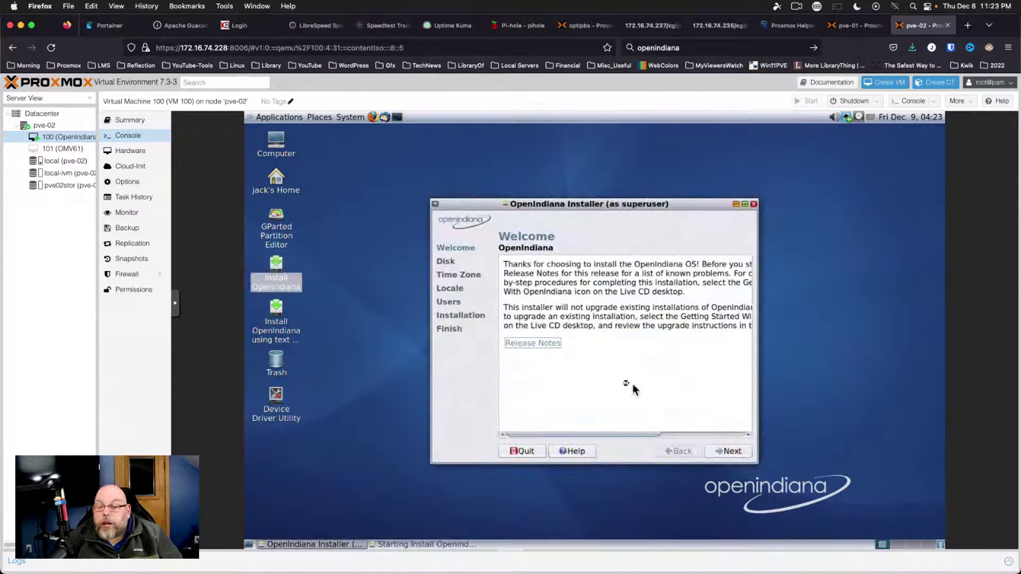
pyautogui.click(728, 451)
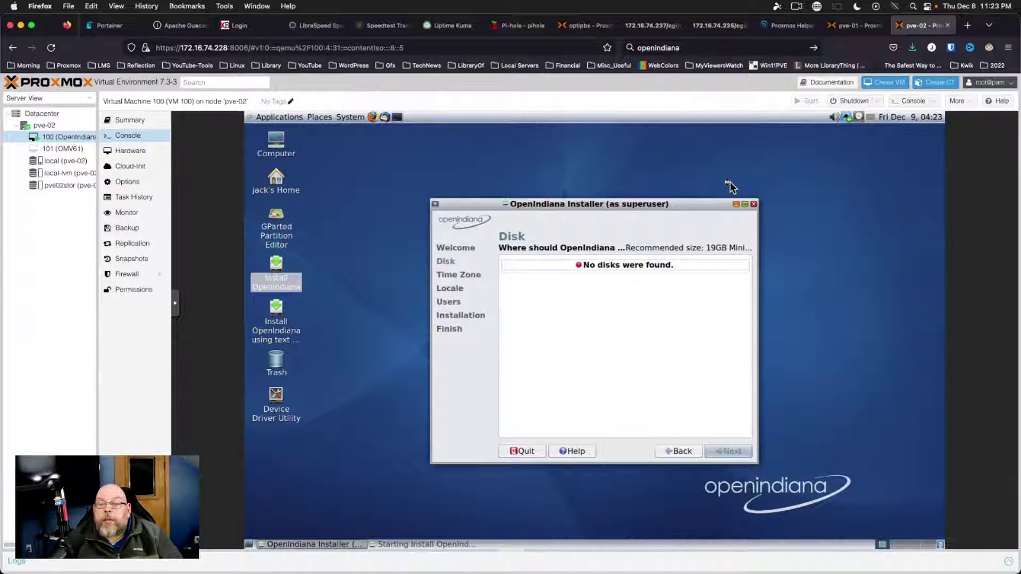
pyautogui.click(754, 205)
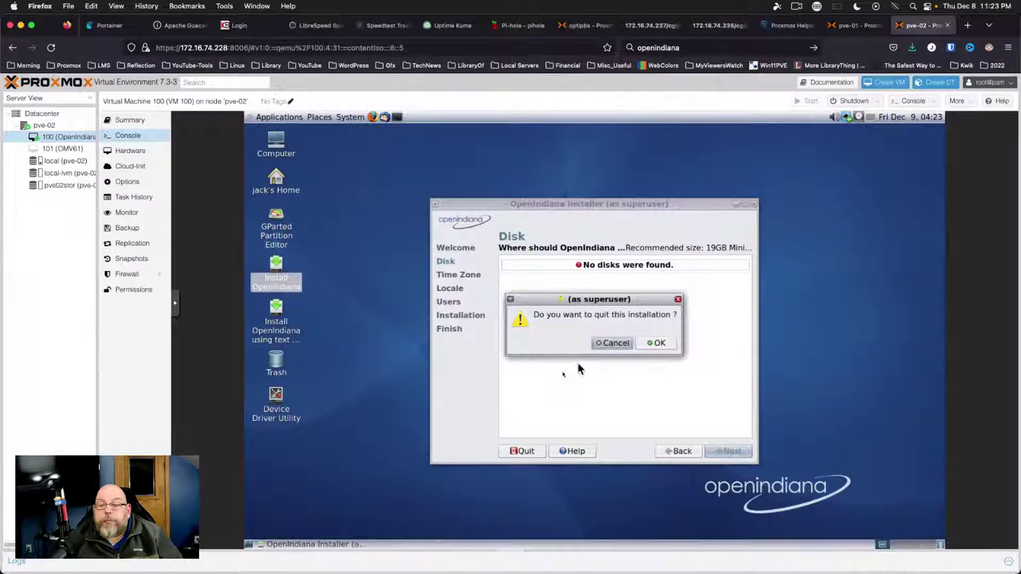
pyautogui.click(657, 344)
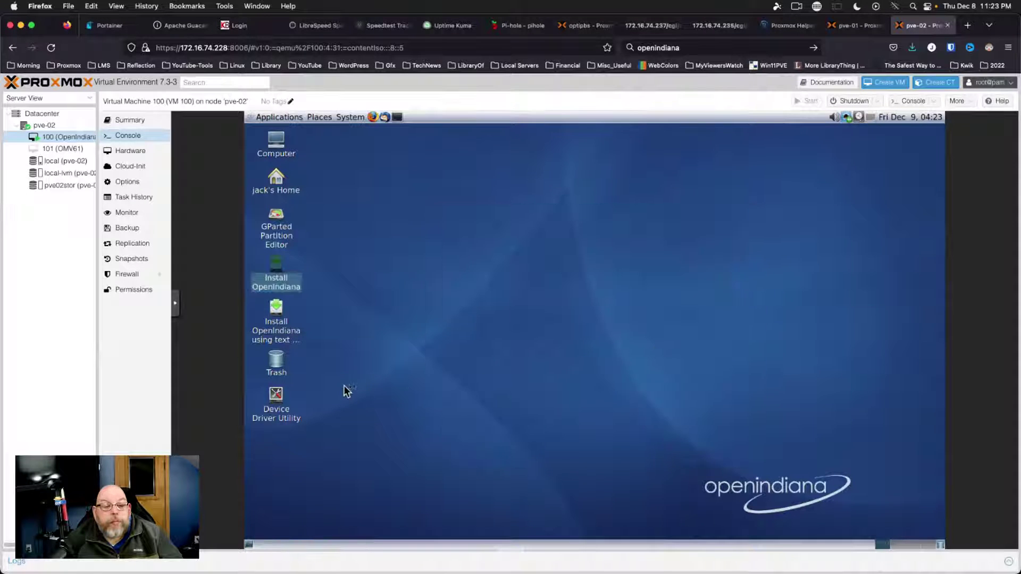
# Reopen the Device Driver Utility maximized and select the Red Hat Virtio SCSI device row
pyautogui.doubleClick(274, 395)
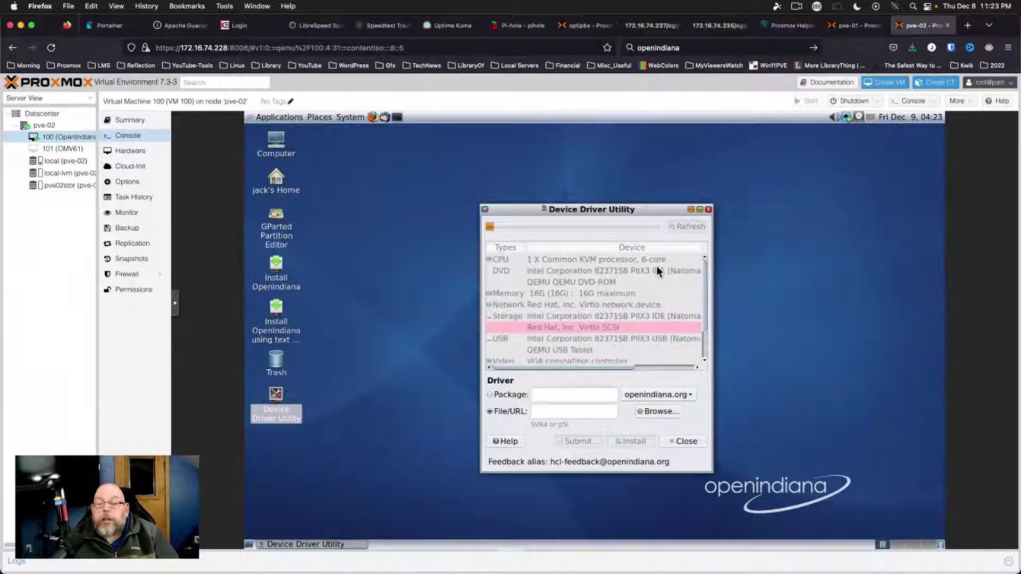
pyautogui.click(700, 209)
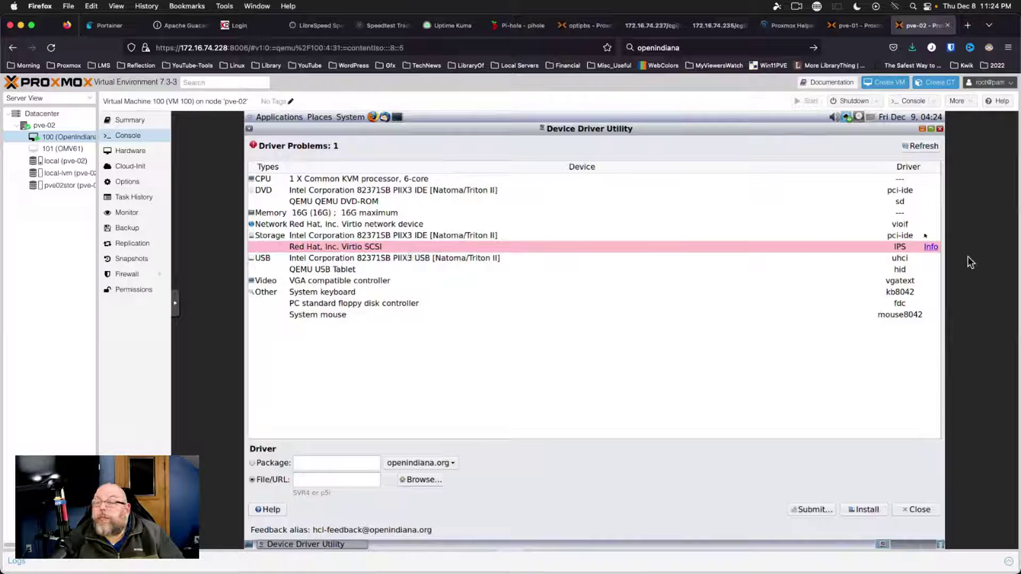
pyautogui.click(930, 248)
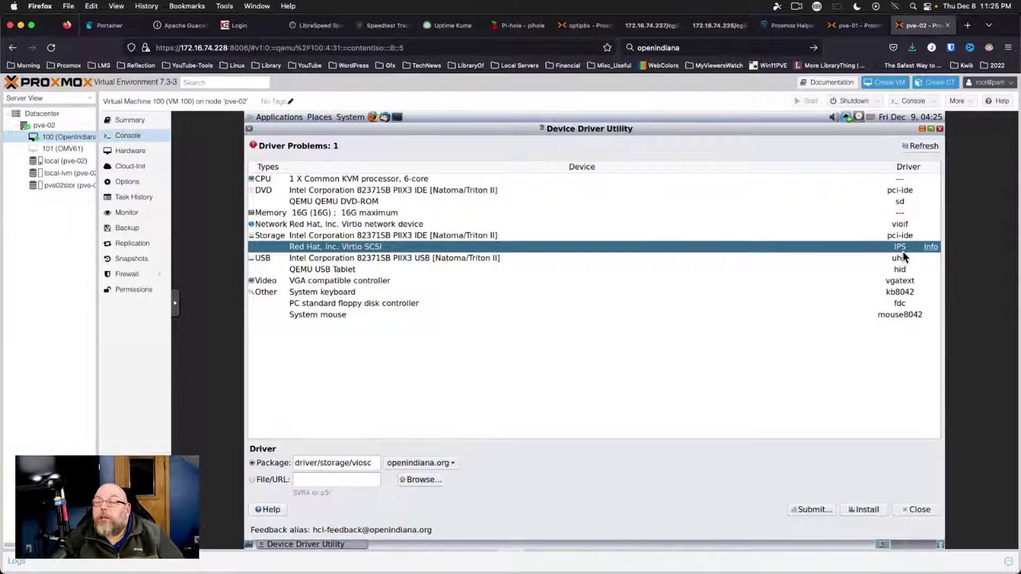
# Try installing the Virtio SCSI driver, review the failure details, dismiss it, and minimize the utility
pyautogui.click(863, 512)
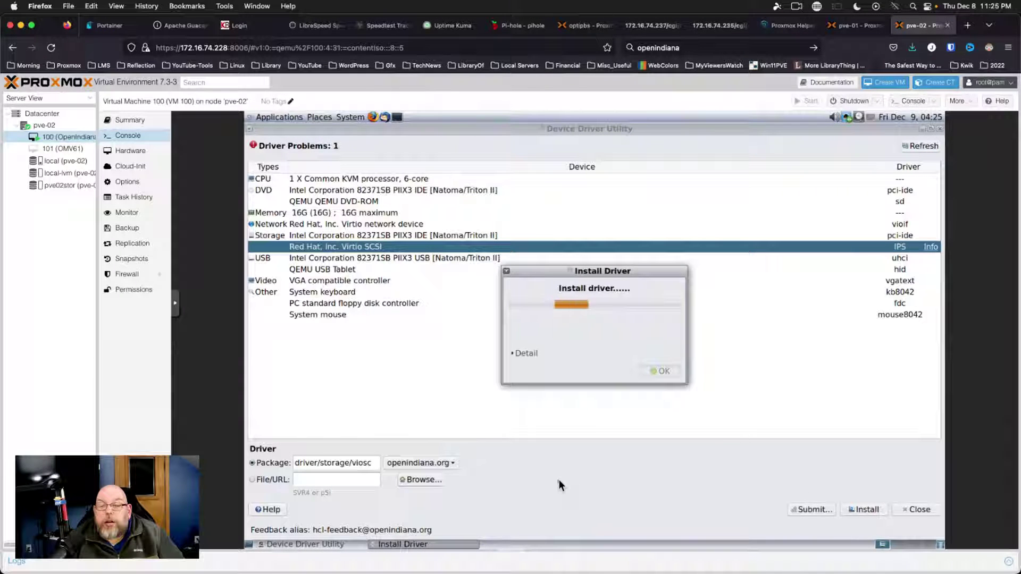
pyautogui.click(513, 353)
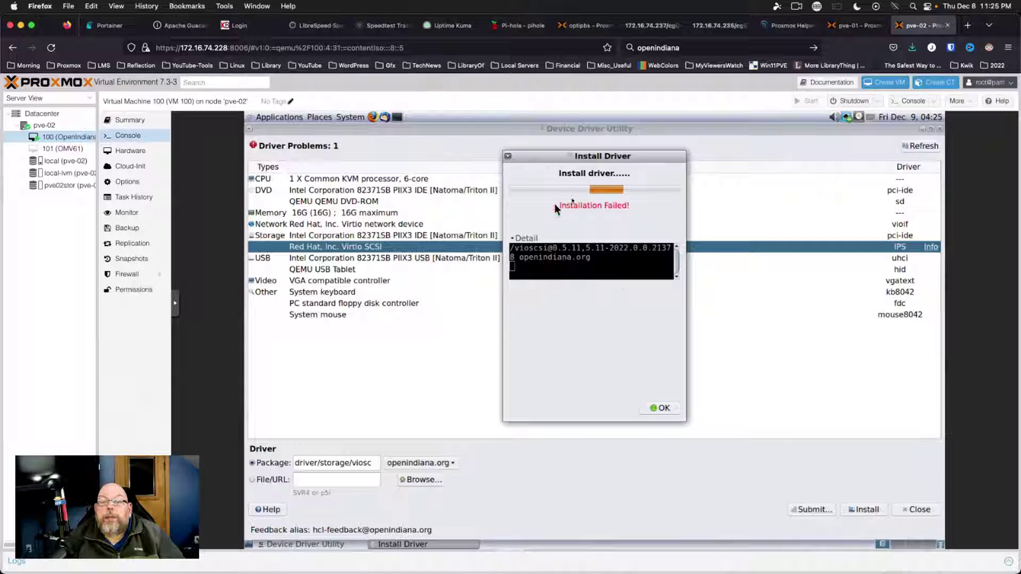
pyautogui.click(660, 408)
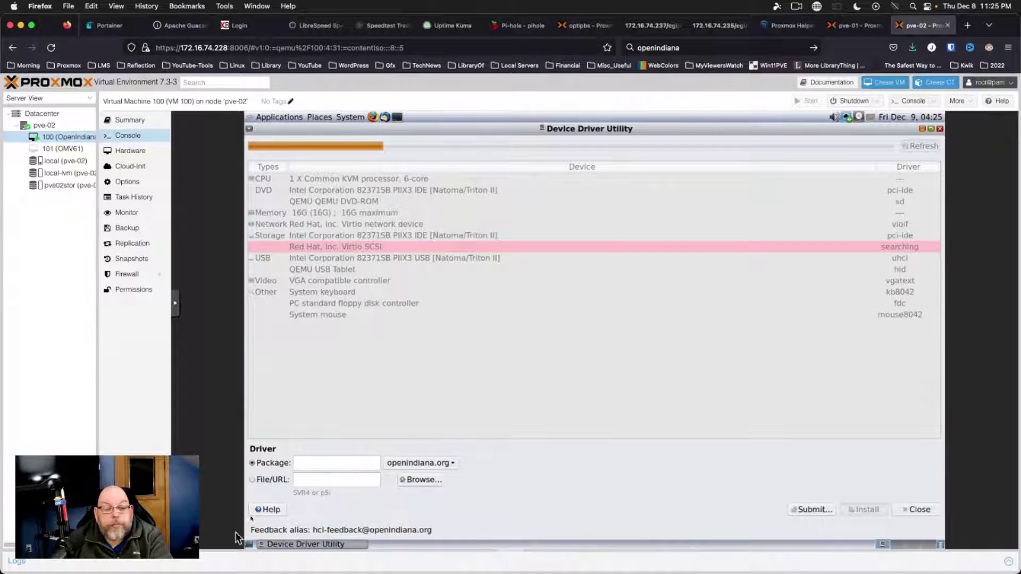
pyautogui.click(923, 130)
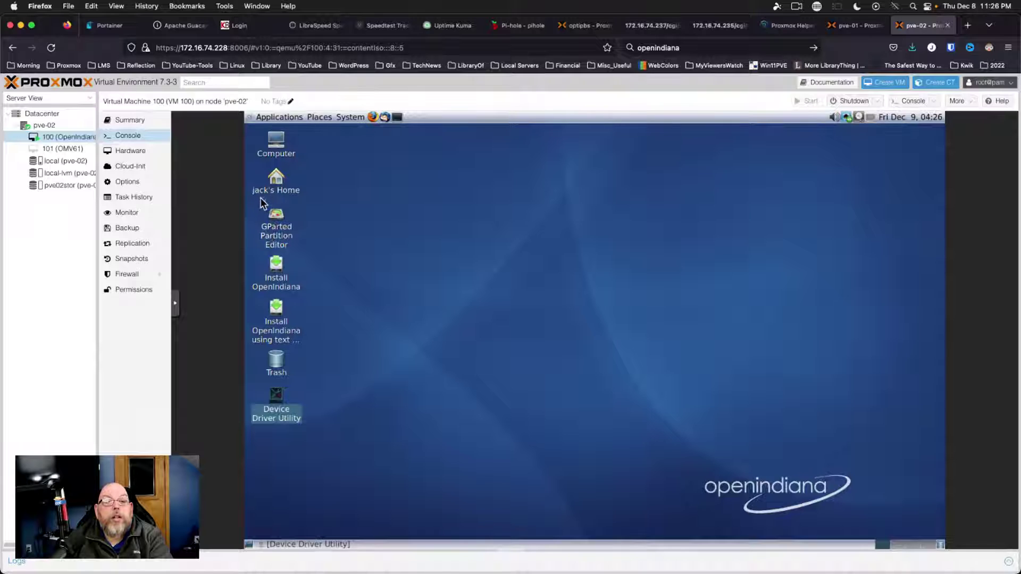
# Look through the guest's Applications and System menus, then restore the Device Driver Utility showing the Virtio SCSI problem
pyautogui.click(289, 120)
pyautogui.moveTo(322, 118)
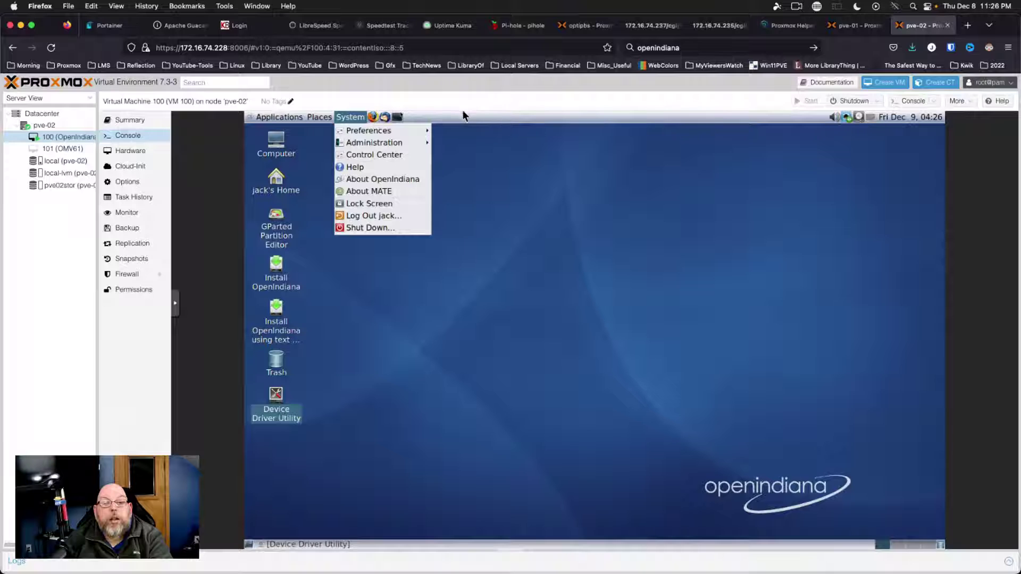
pyautogui.click(365, 323)
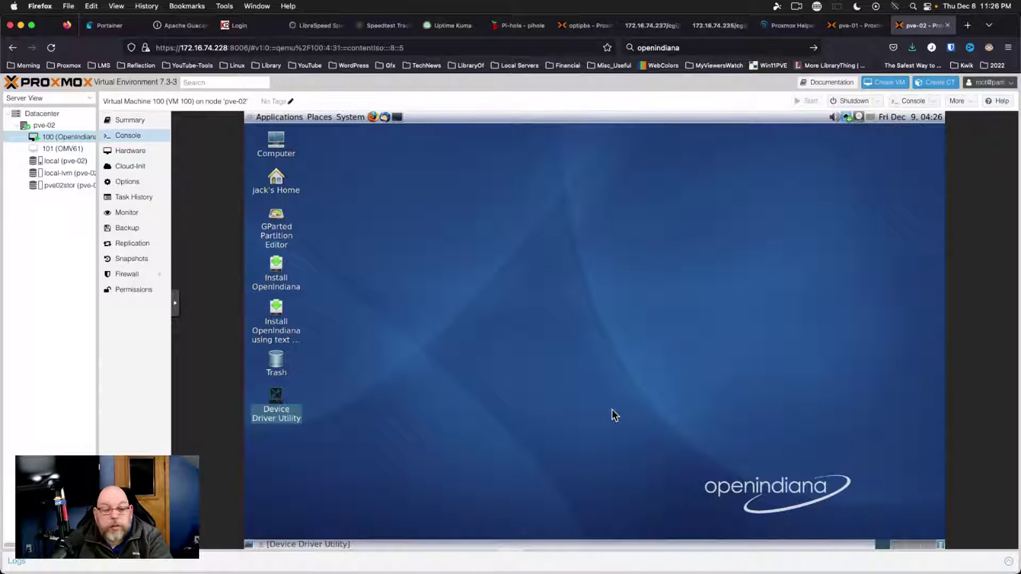
pyautogui.click(313, 544)
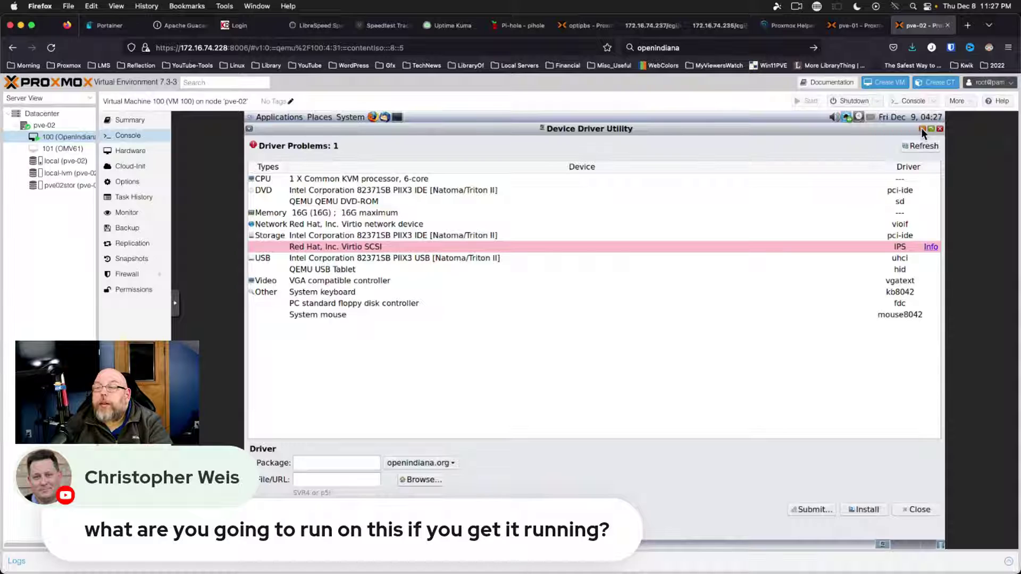
# Close the Device Driver Utility, try adding an IDE CD/DVD drive, cancel it, and return to the console
pyautogui.click(922, 129)
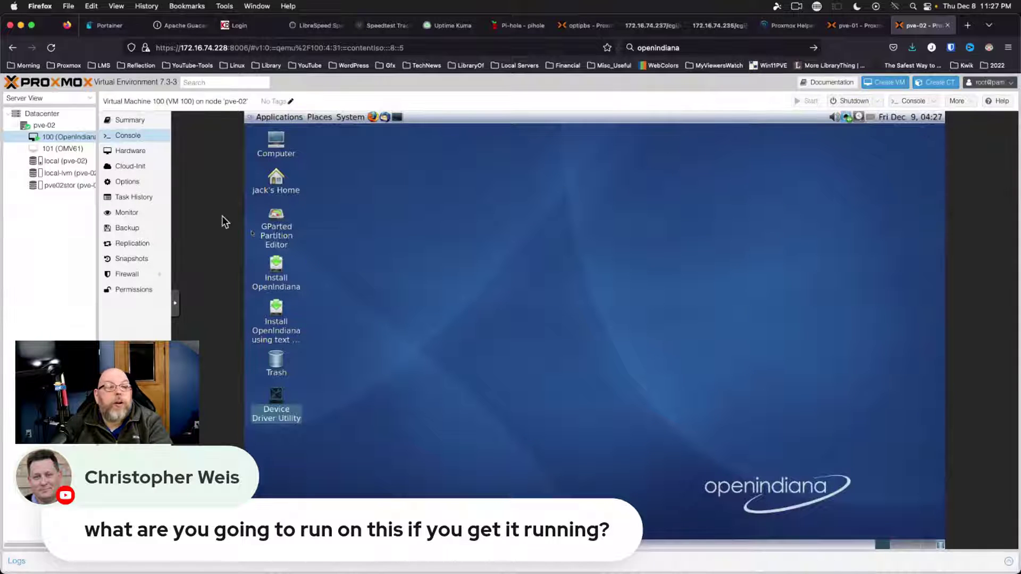
pyautogui.click(127, 150)
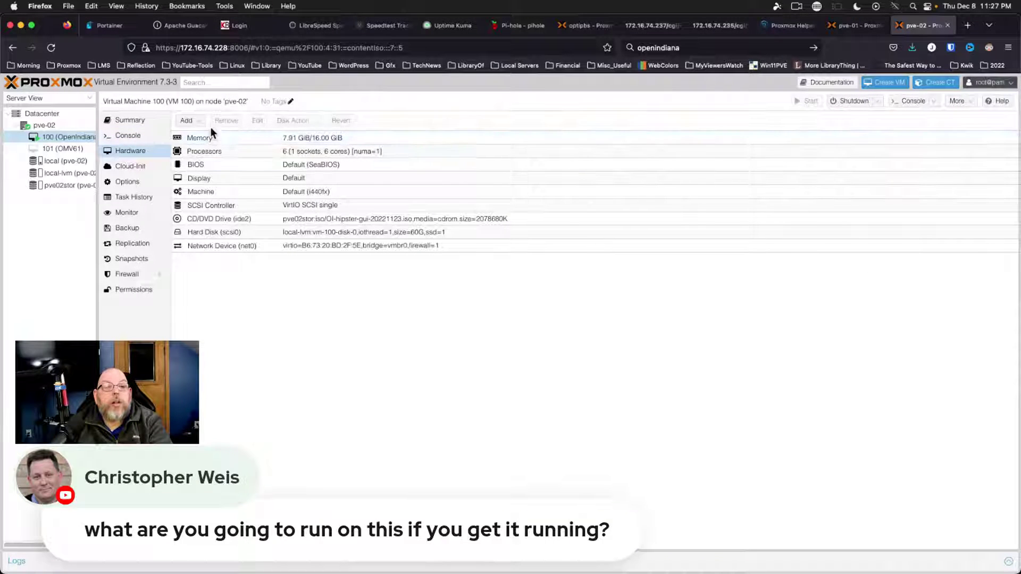
pyautogui.click(200, 126)
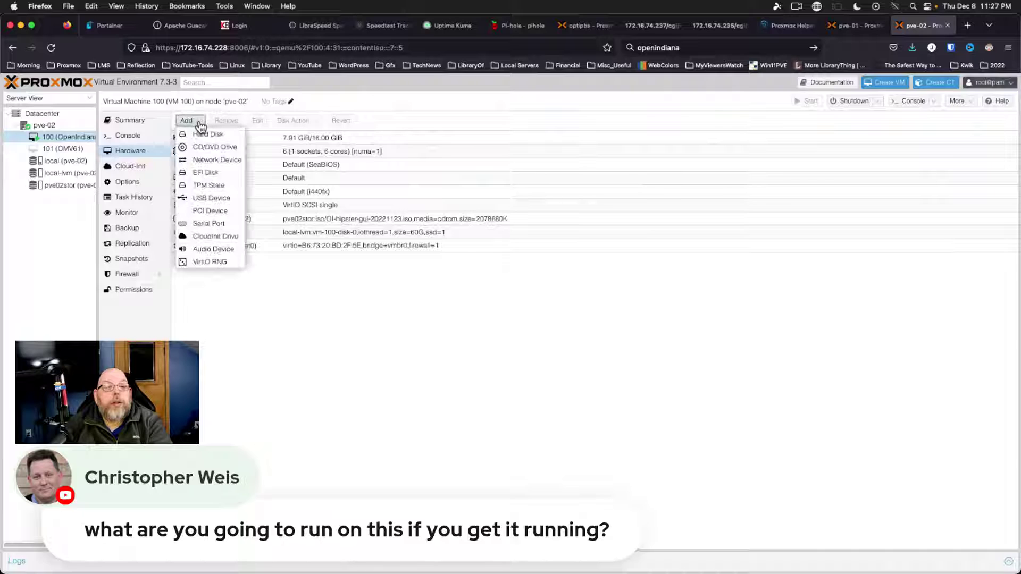
pyautogui.click(204, 150)
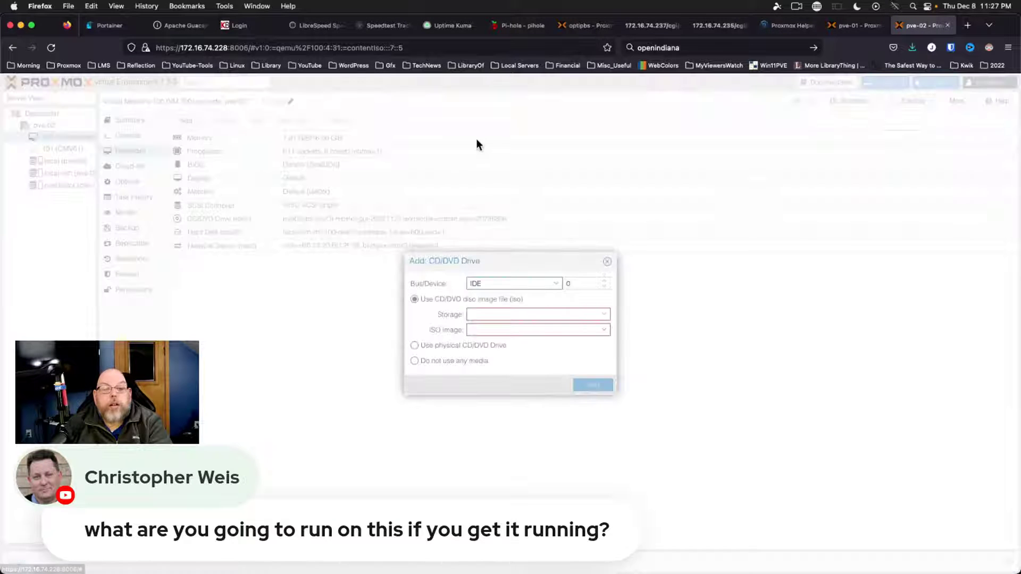
pyautogui.click(556, 285)
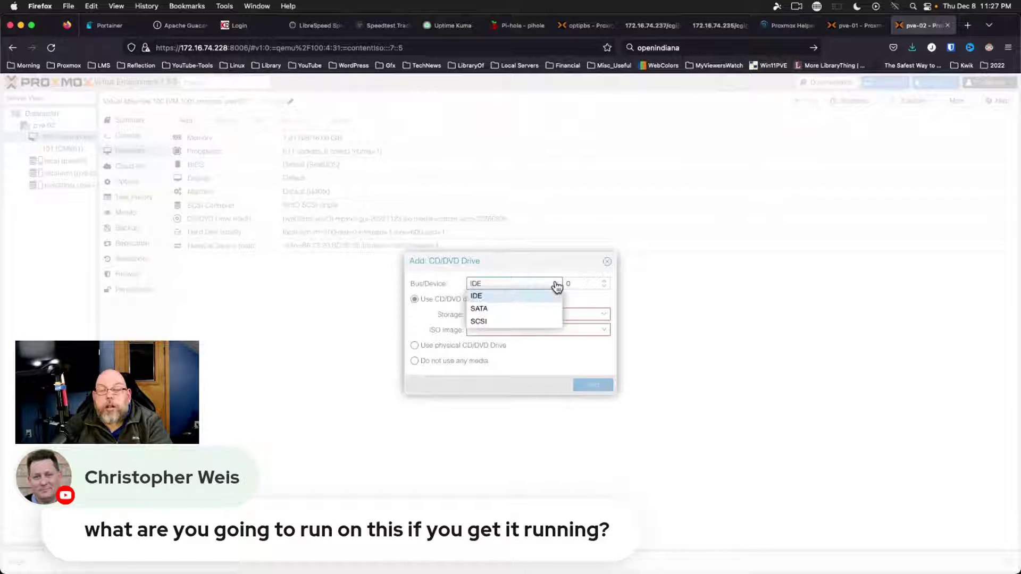
pyautogui.click(557, 285)
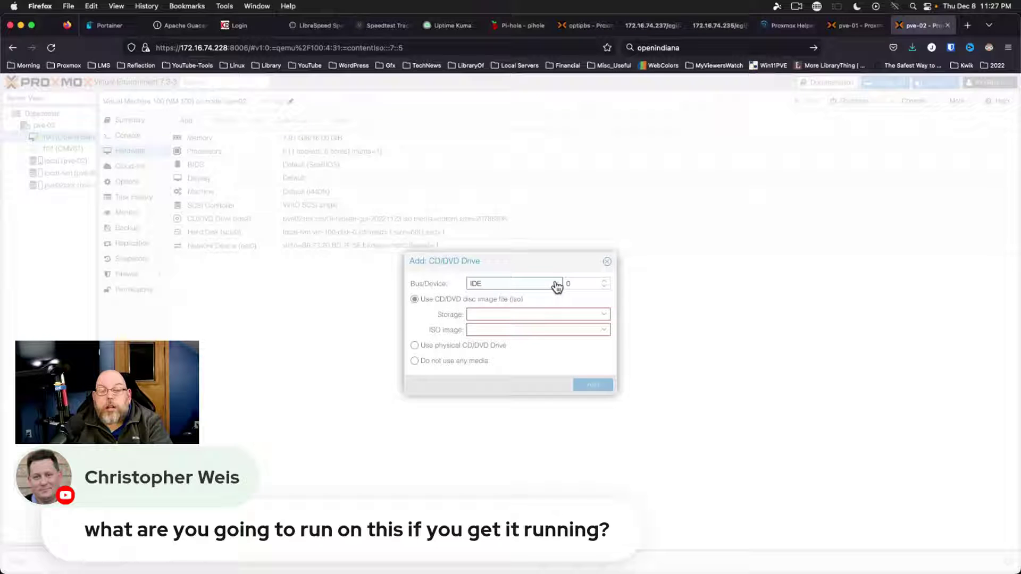
pyautogui.click(607, 261)
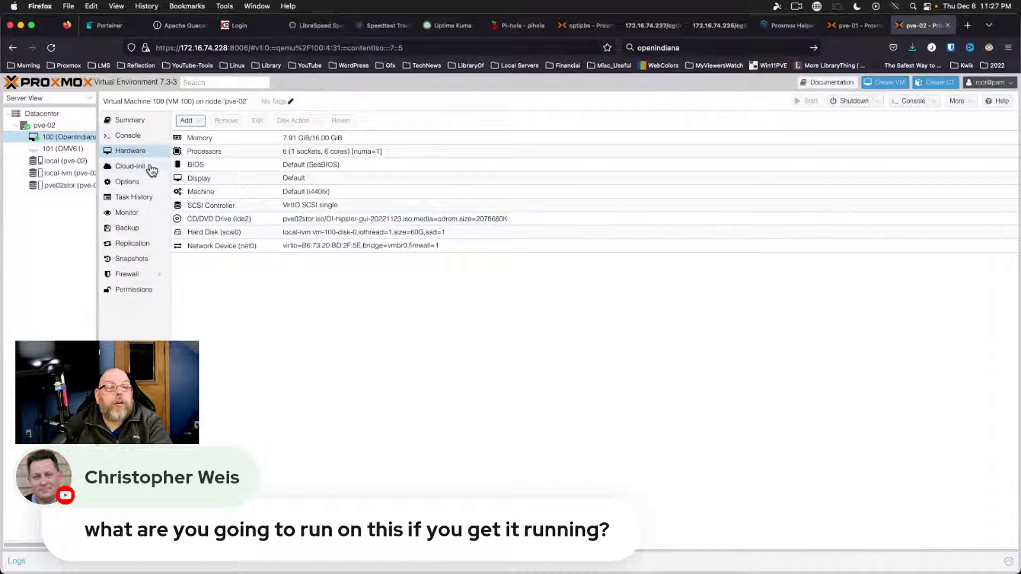
pyautogui.click(128, 136)
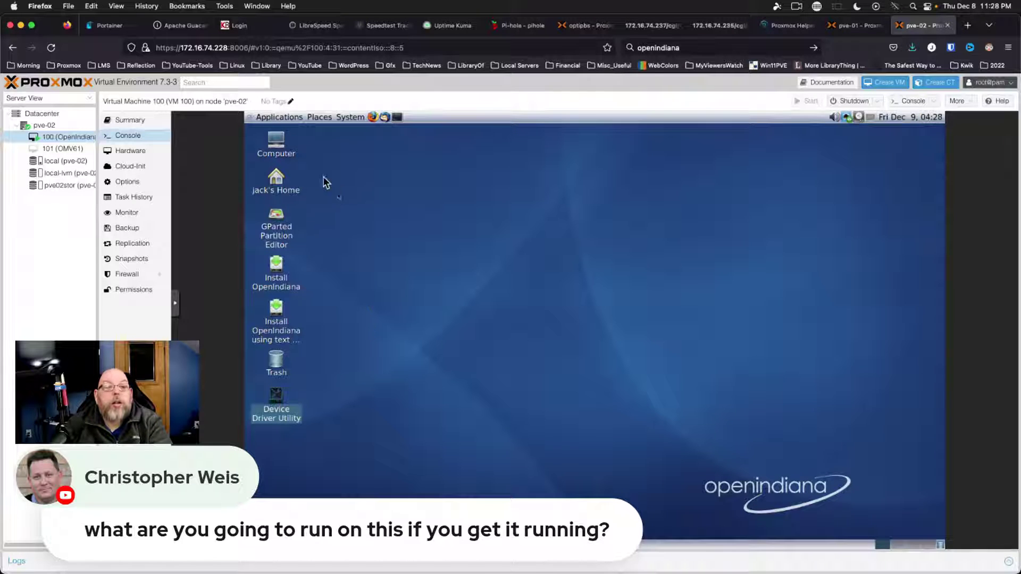
# Shut down the OpenIndiana guest from its System menu and confirm the immediate shutdown
pyautogui.click(275, 118)
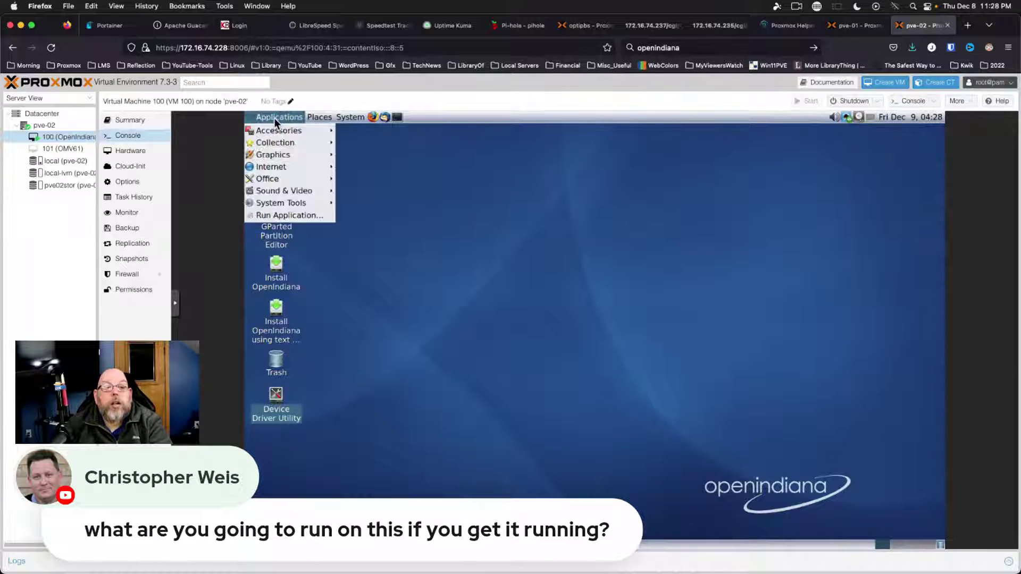
pyautogui.moveTo(350, 116)
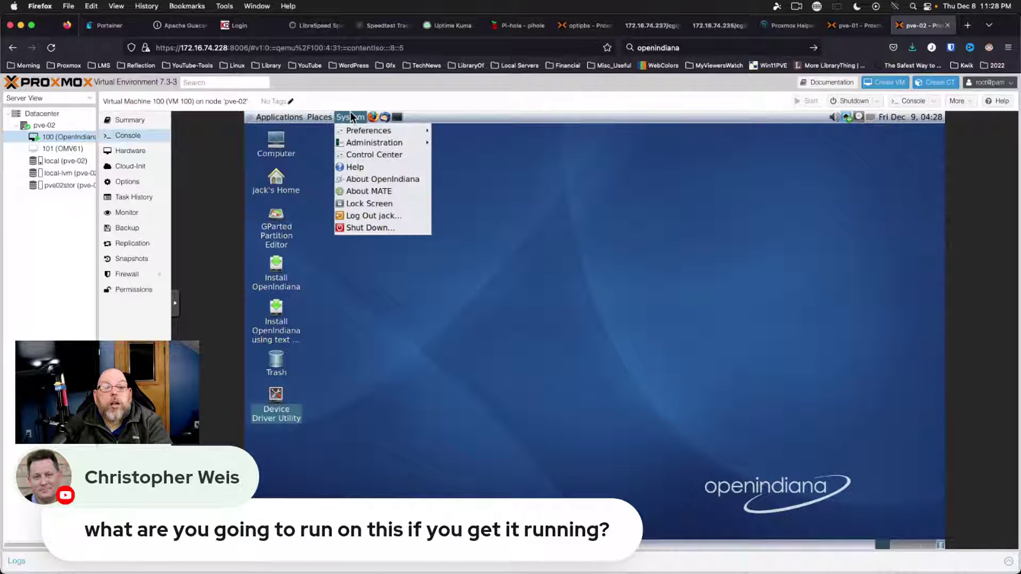
pyautogui.click(351, 228)
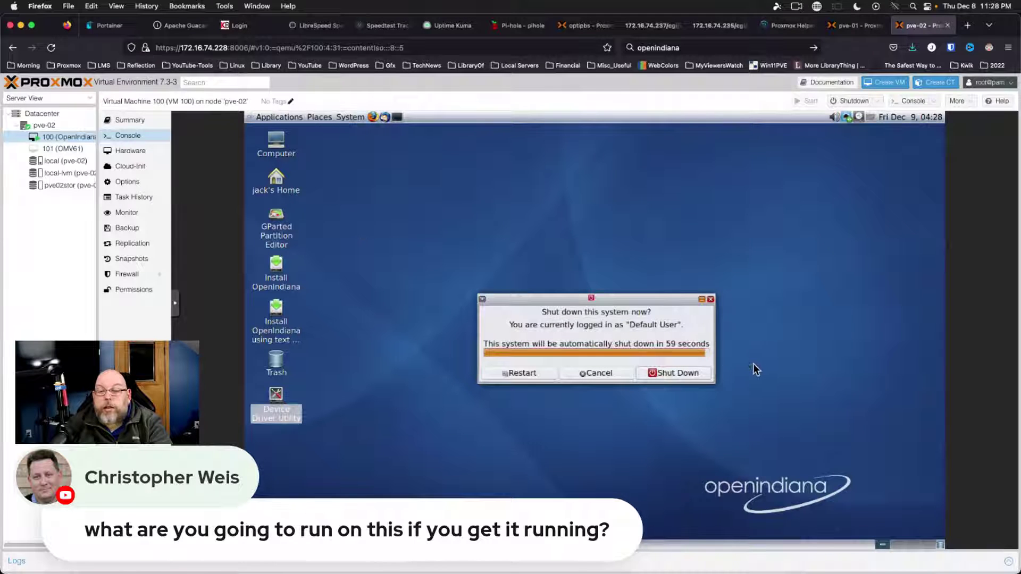
pyautogui.click(681, 374)
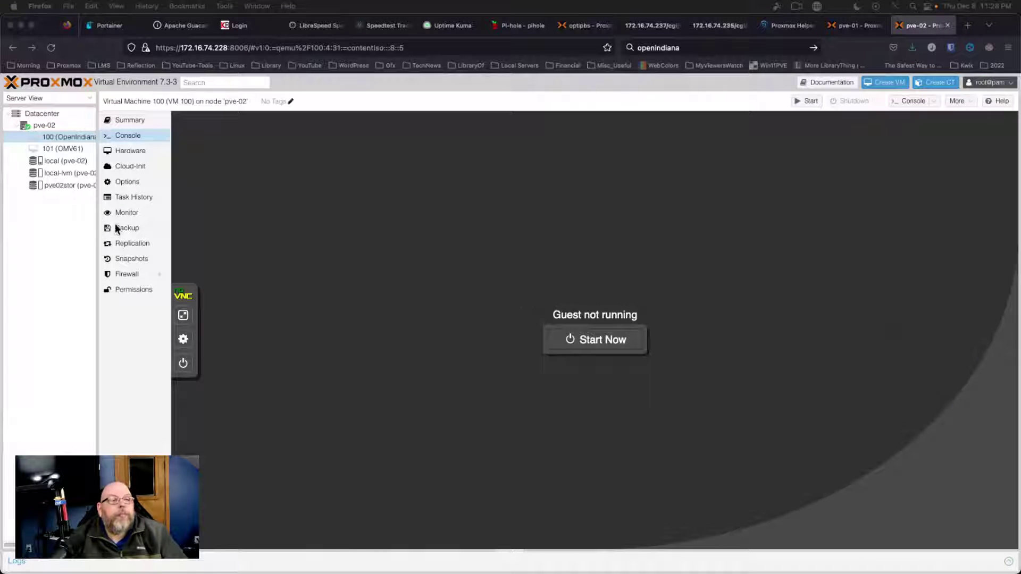
# Remove VM 100 via More > Remove, entering ID 100 and confirming the destroy
pyautogui.rightClick(68, 137)
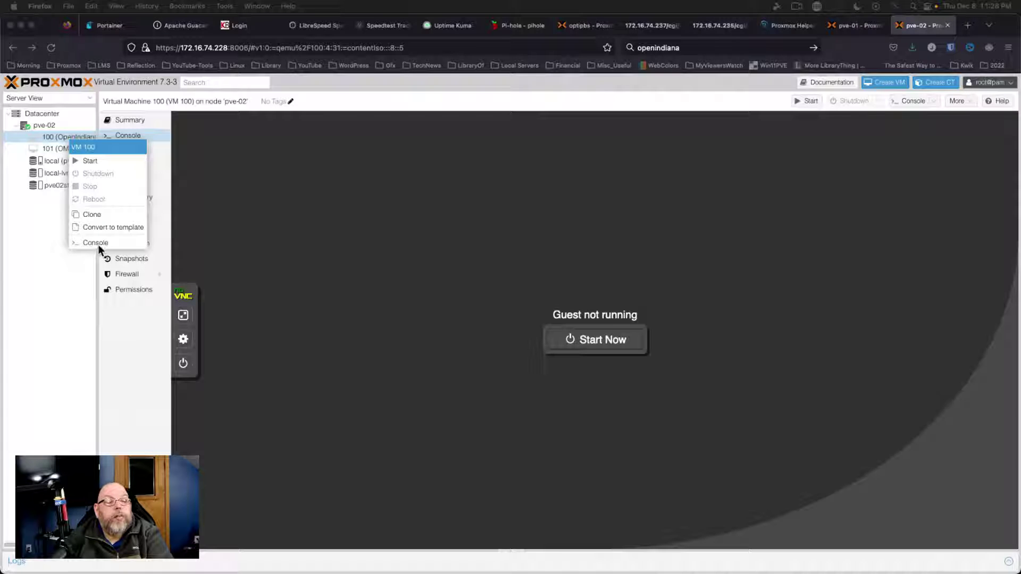
pyautogui.click(50, 137)
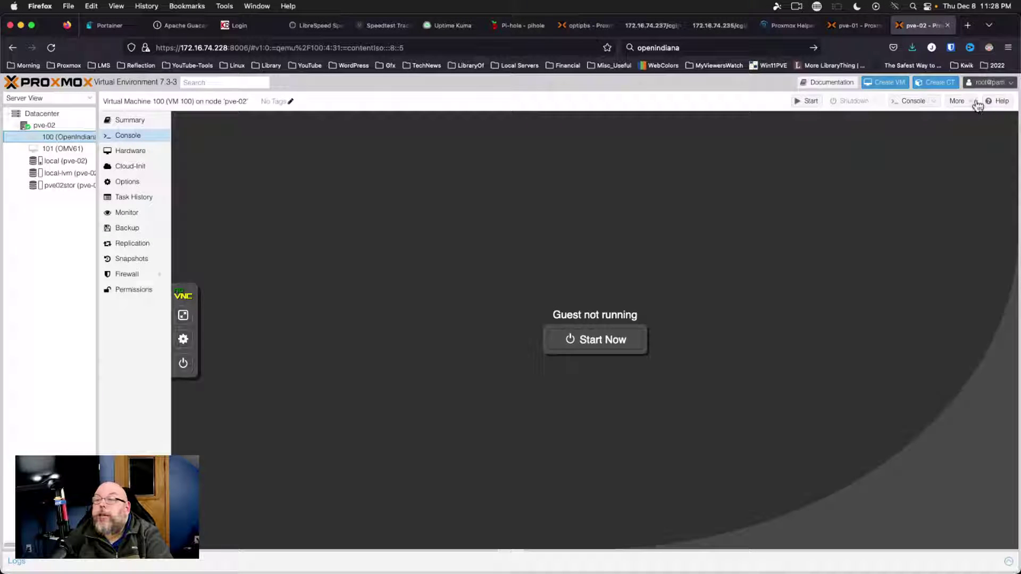
pyautogui.click(957, 101)
pyautogui.click(967, 154)
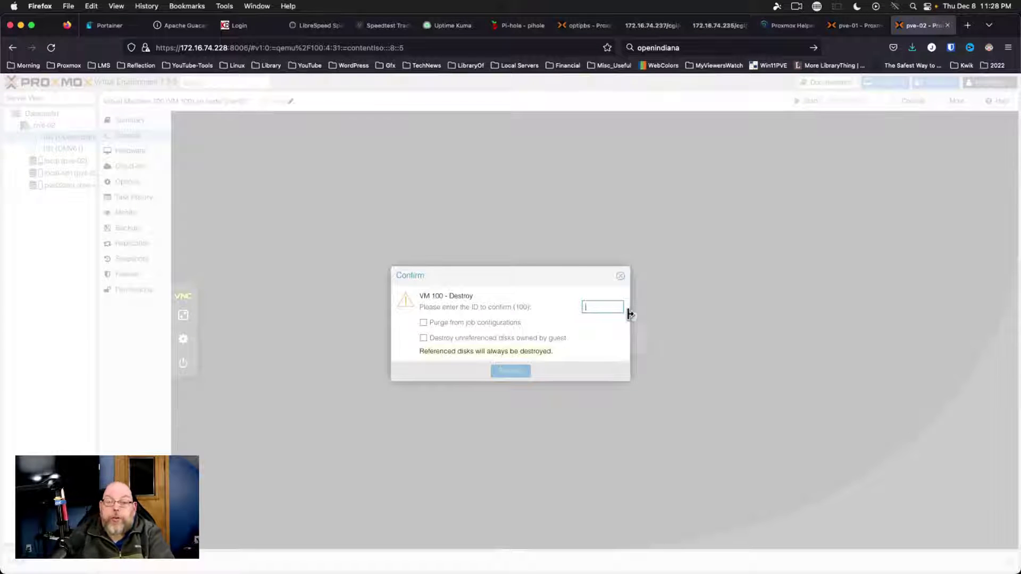
pyautogui.write('100')
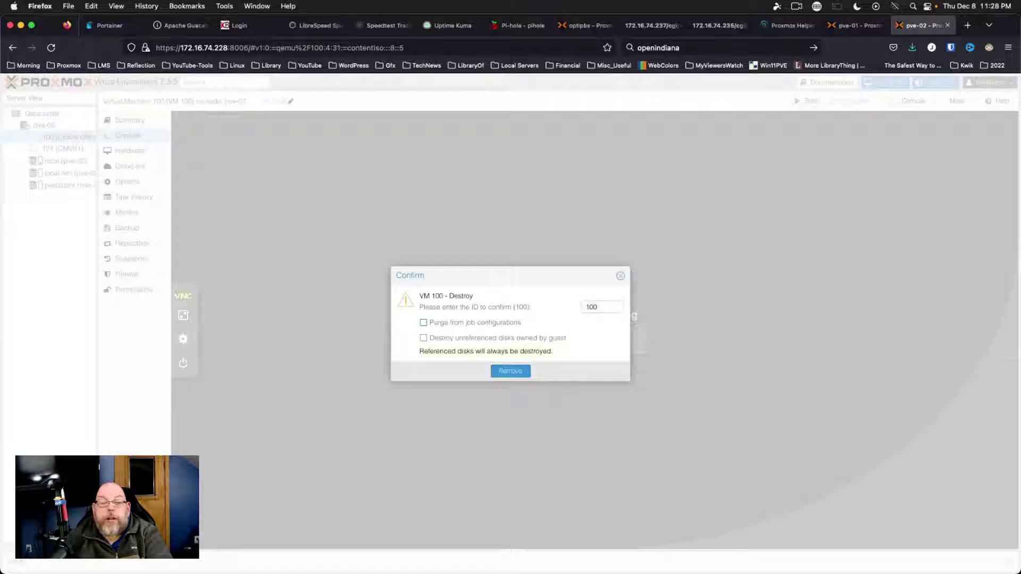
pyautogui.click(507, 372)
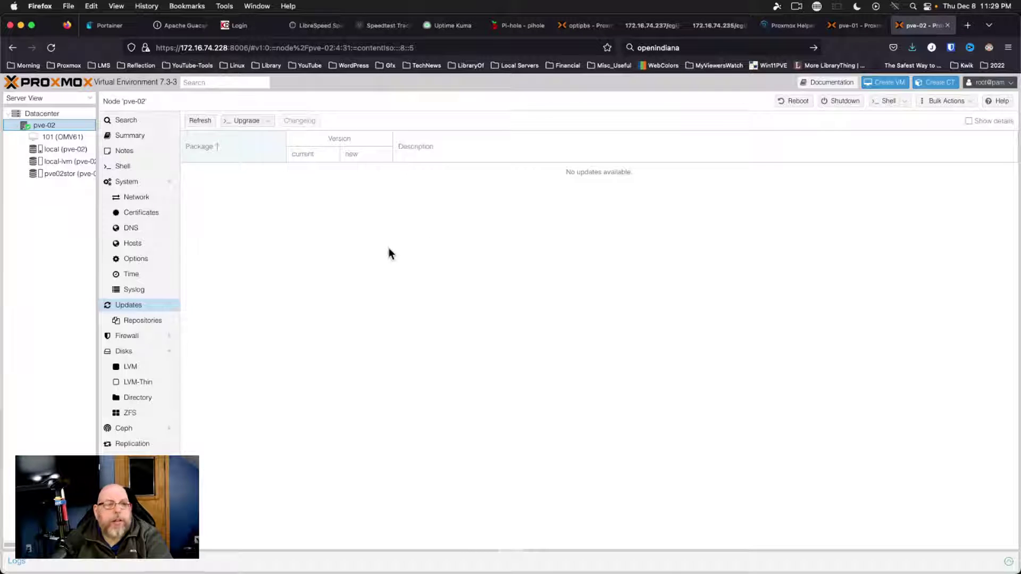
# Start a new VM on node pve-02 with VM ID 1000 named OpenIndiana
pyautogui.rightClick(46, 125)
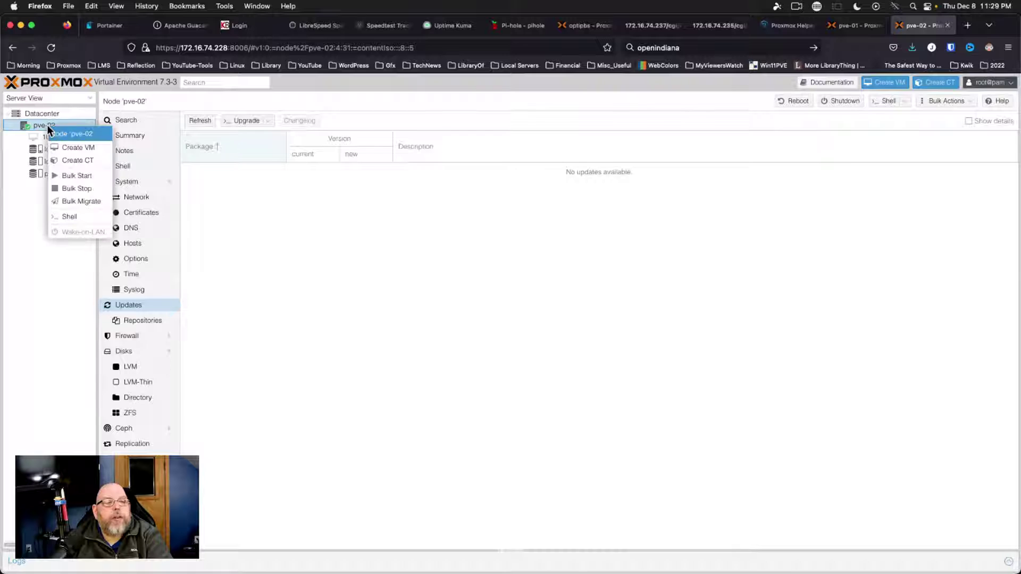
pyautogui.click(85, 150)
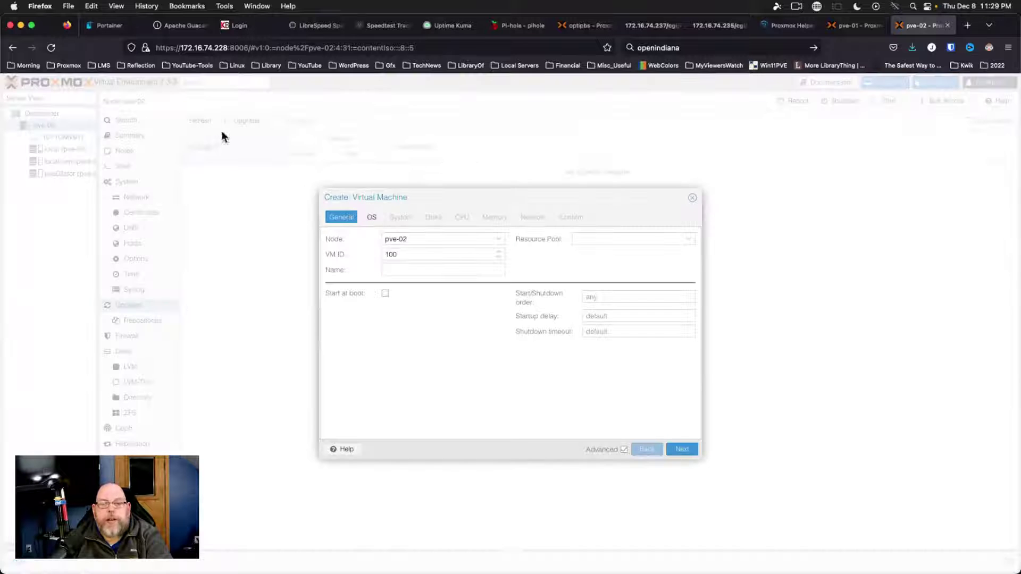
pyautogui.click(440, 255)
pyautogui.write('0')
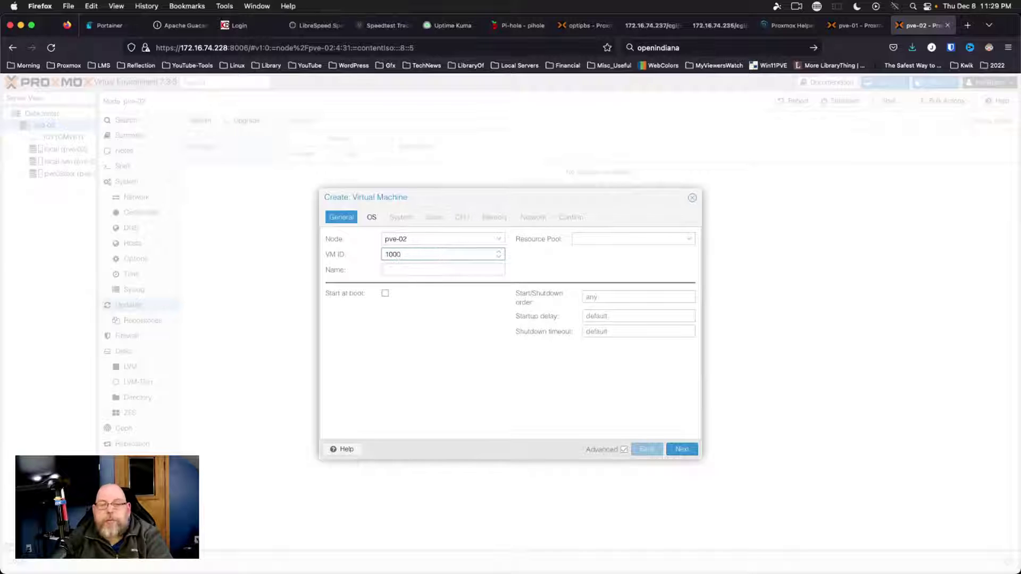
pyautogui.press('Tab')
pyautogui.write('OpenIndia')
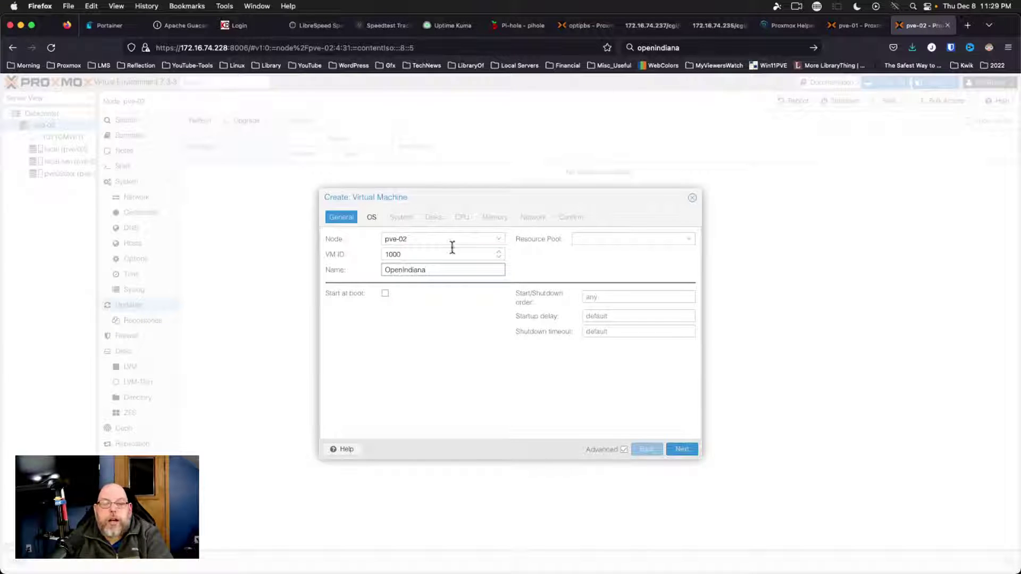
# Use OI-hipster-gui-20221123.iso from pve02stor as the VM's installer ISO
pyautogui.click(371, 218)
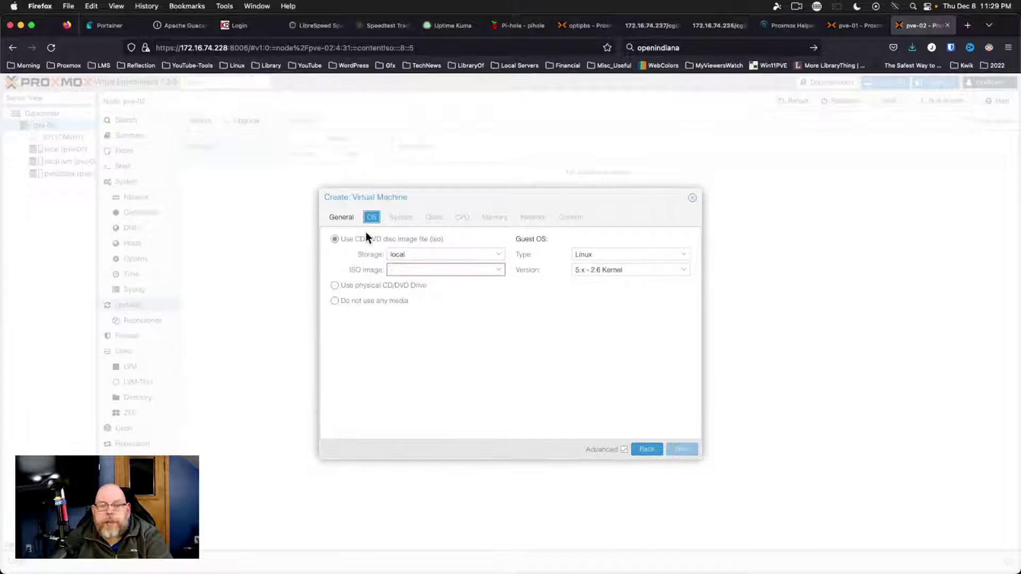
pyautogui.click(458, 255)
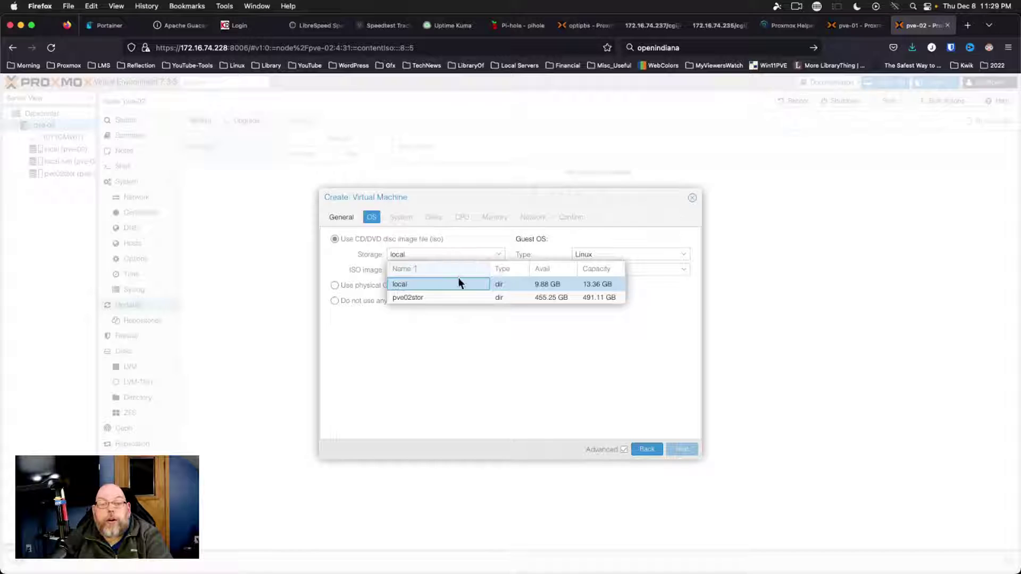
pyautogui.click(445, 299)
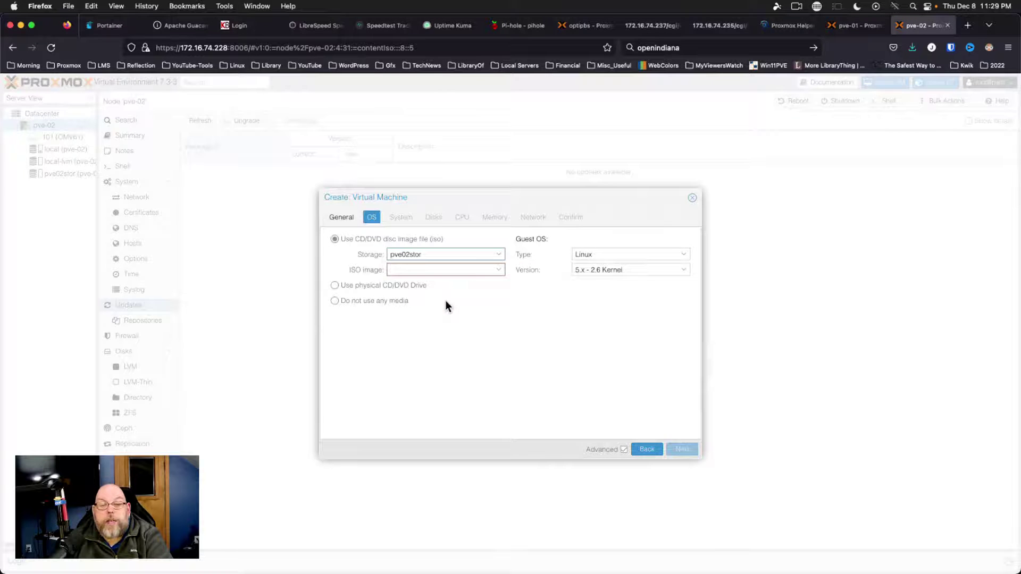
pyautogui.click(478, 270)
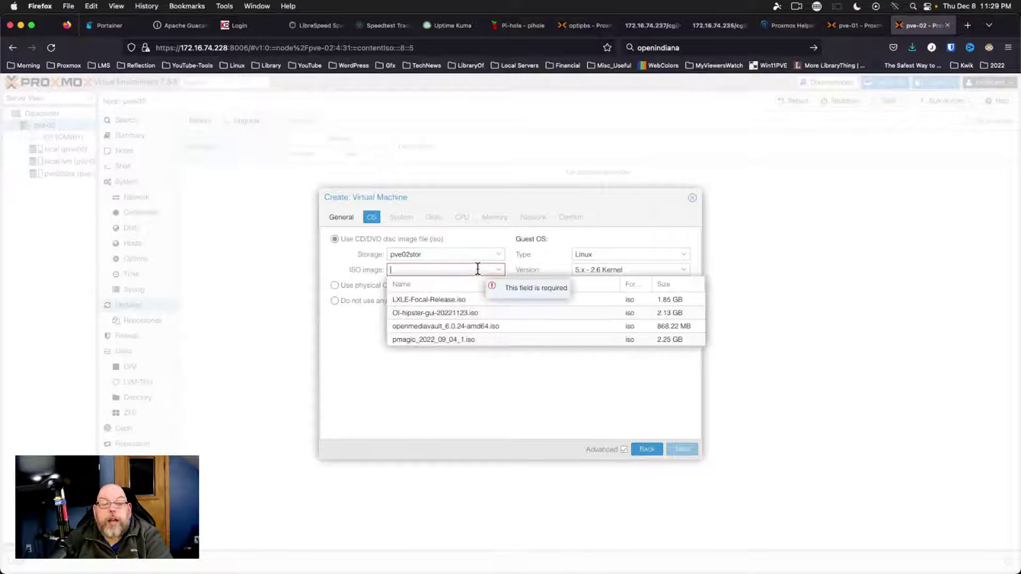
pyautogui.click(442, 312)
pyautogui.click(402, 218)
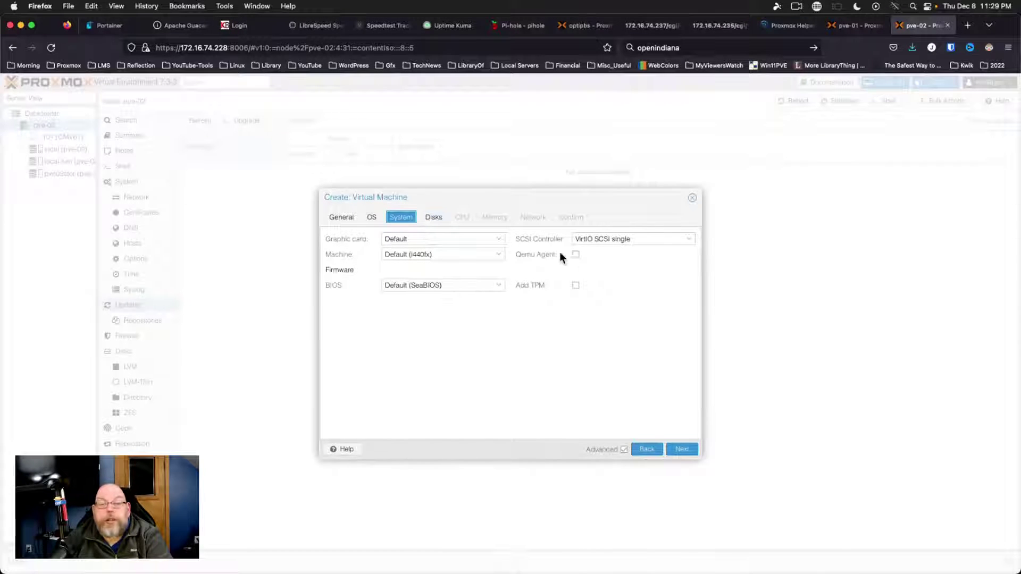
# Give the VM a 60 GiB disk on pve02stor with SSD emulation on the IDE bus
pyautogui.click(432, 220)
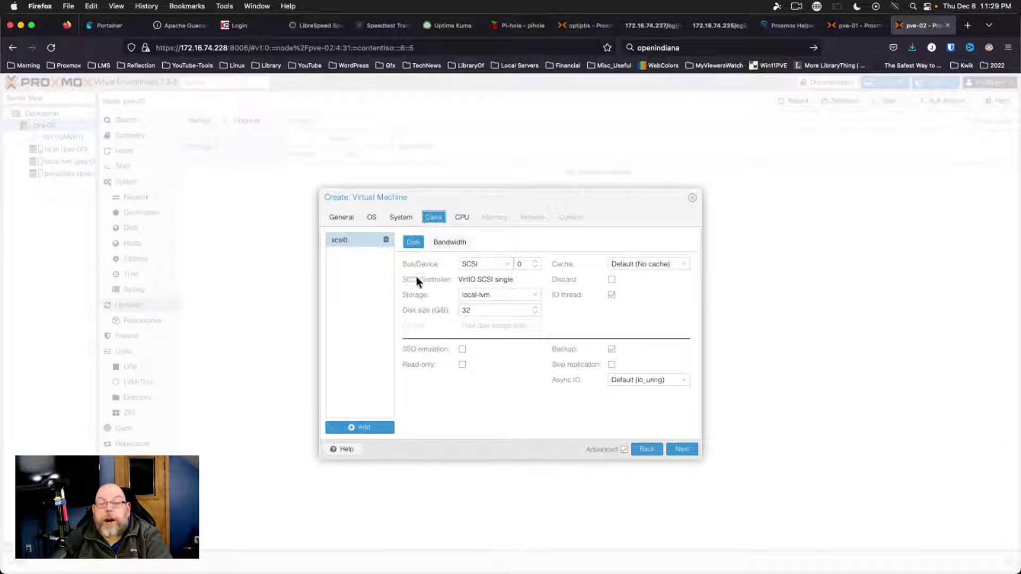
pyautogui.click(463, 350)
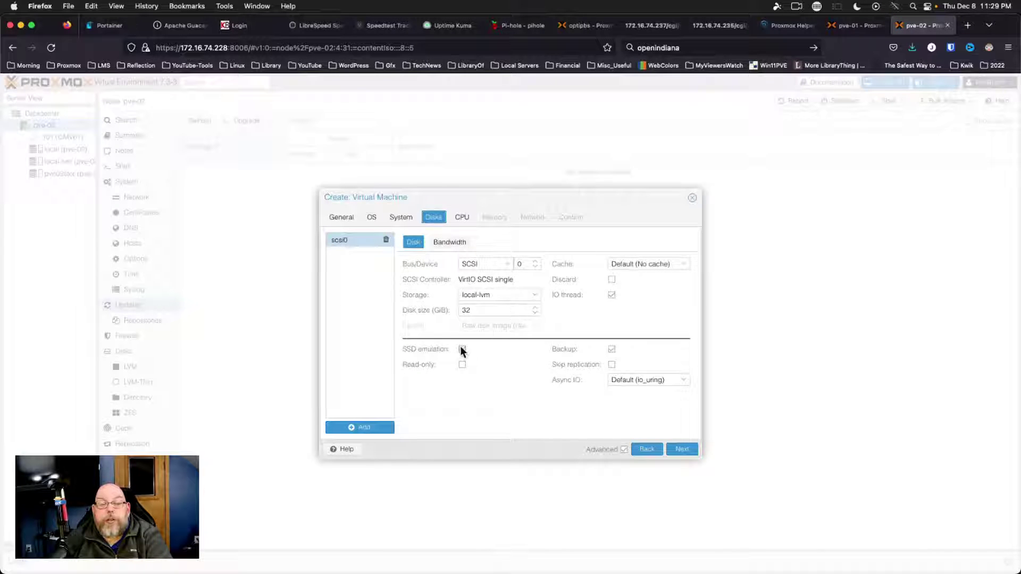
pyautogui.click(500, 296)
pyautogui.click(496, 340)
pyautogui.doubleClick(500, 310)
pyautogui.write('60')
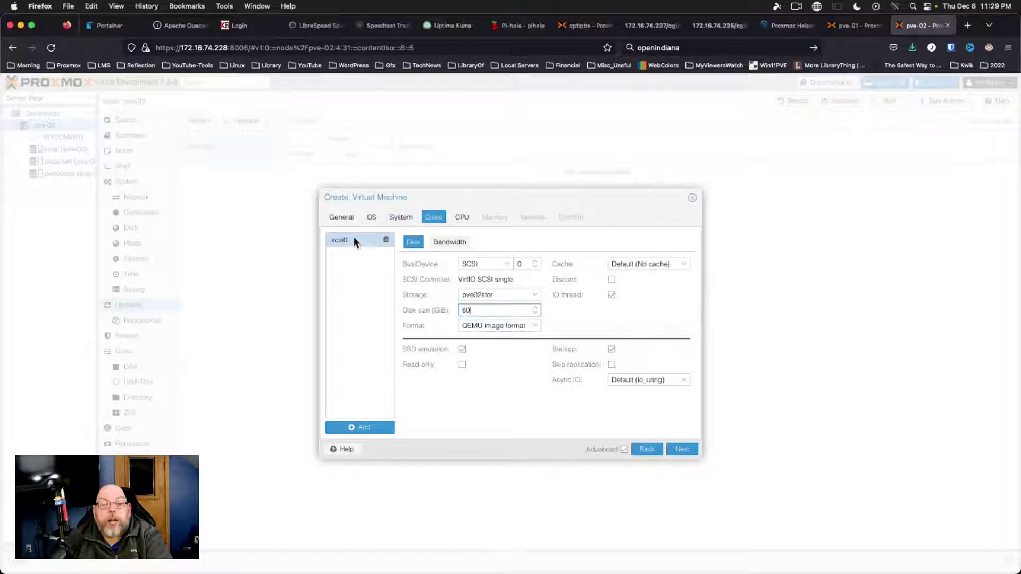
pyautogui.click(507, 266)
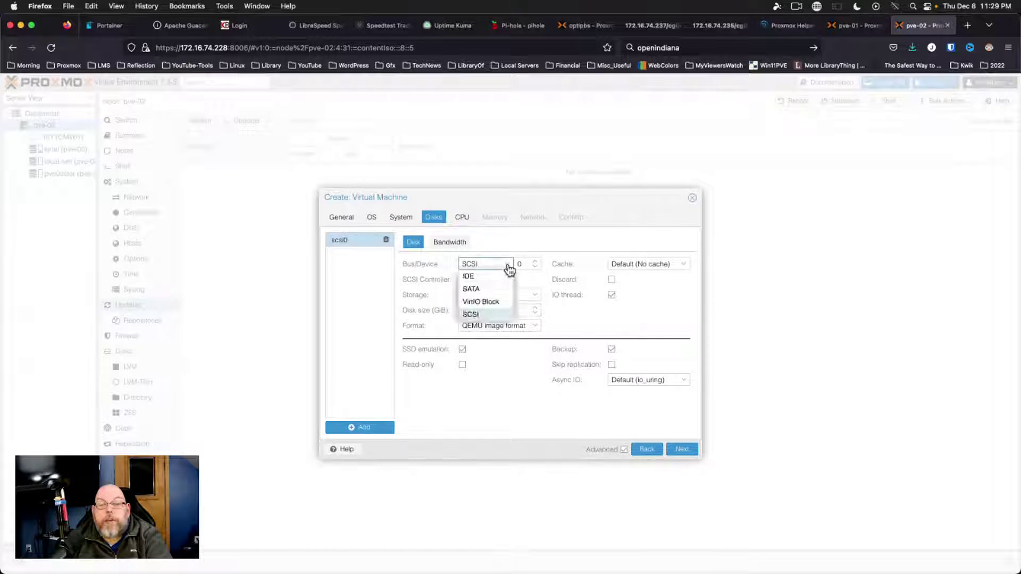
pyautogui.click(479, 276)
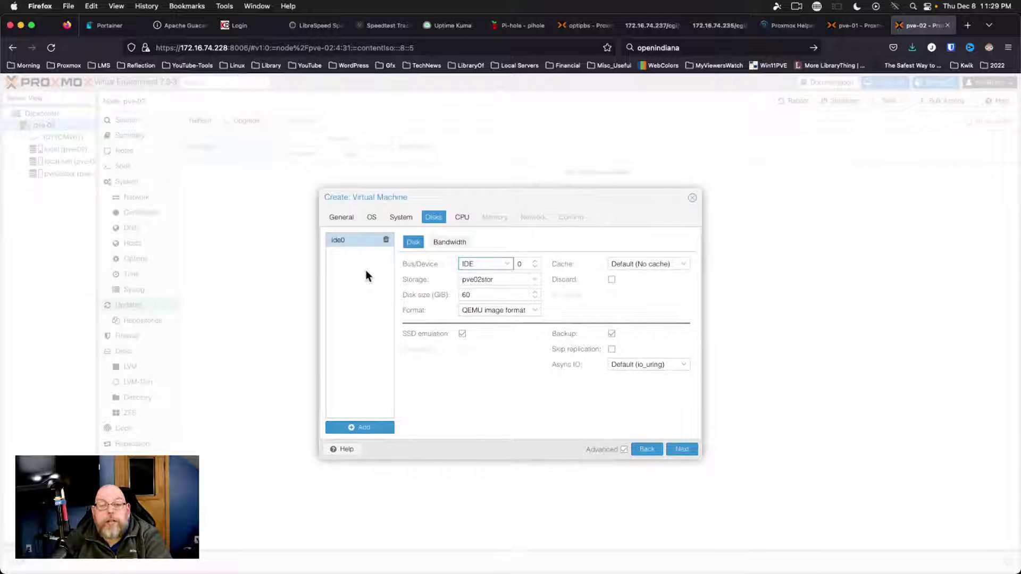
# Set 6 CPU cores and 16384 MiB memory with an 8096 MiB minimum, reaching the Confirm summary
pyautogui.click(462, 223)
pyautogui.click(500, 257)
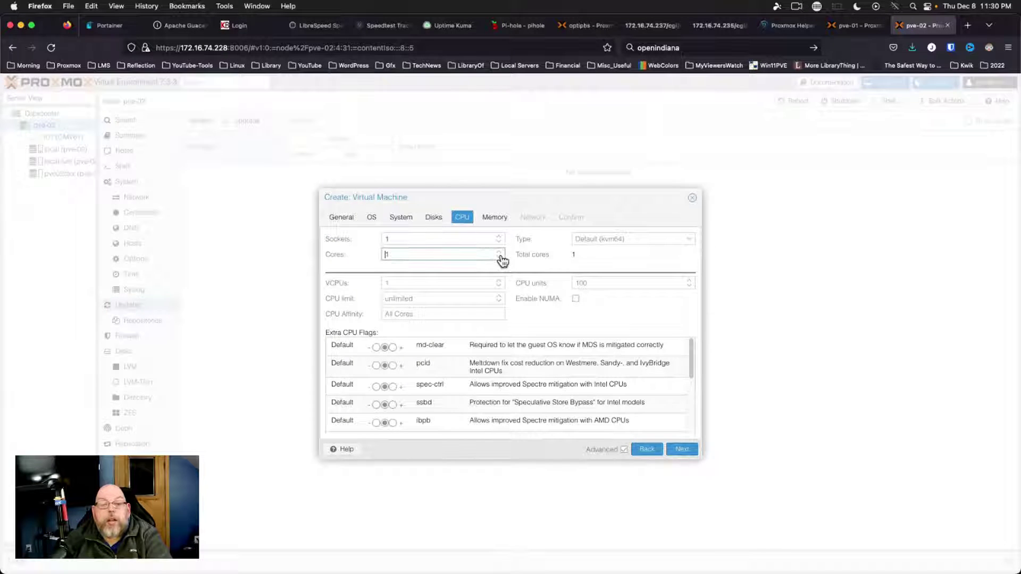
pyautogui.write('4')
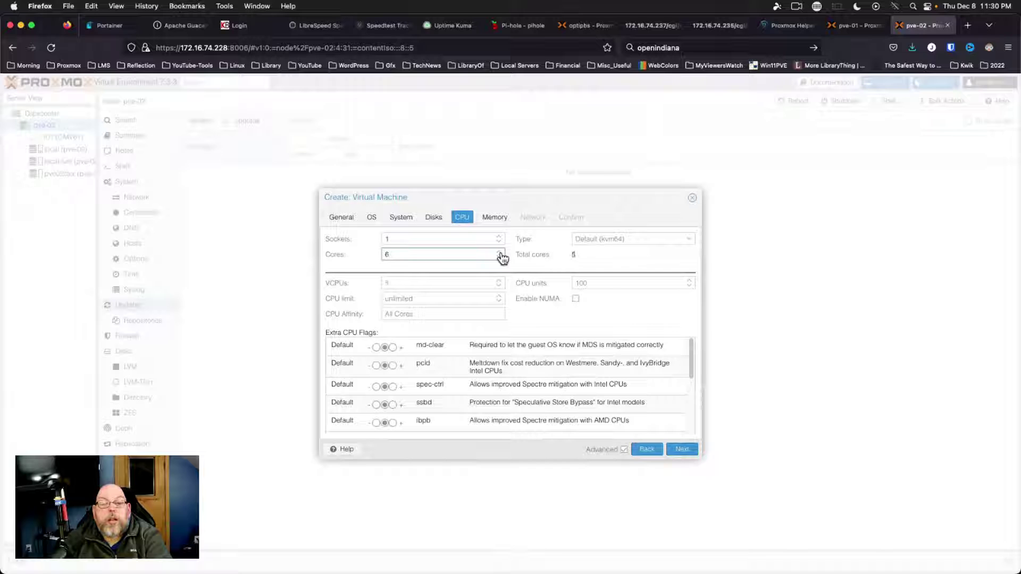
pyautogui.click(495, 218)
pyautogui.doubleClick(453, 241)
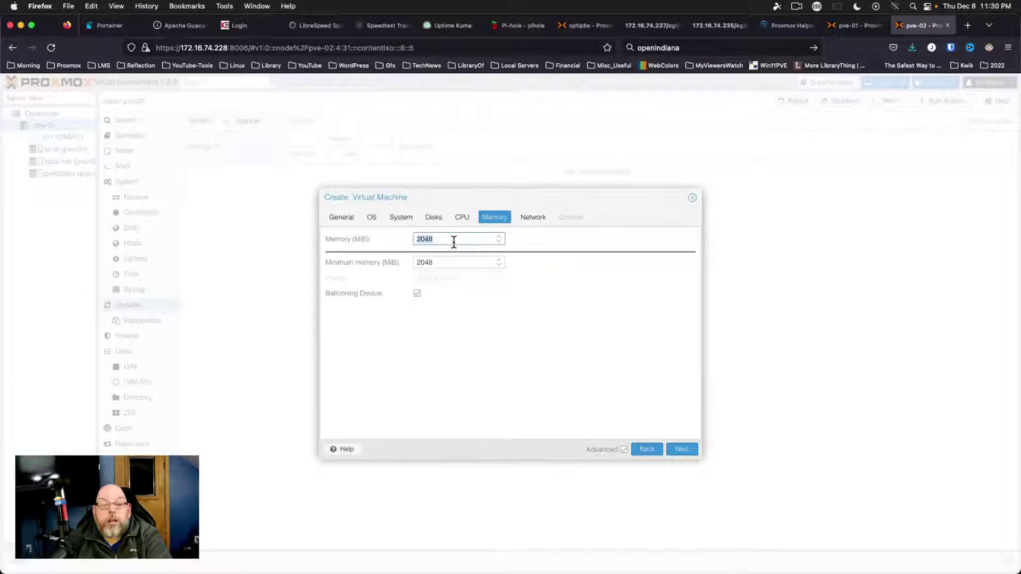
pyautogui.write('16384')
pyautogui.press('Tab')
pyautogui.write('78')
pyautogui.press('BackSpace')
pyautogui.write('80')
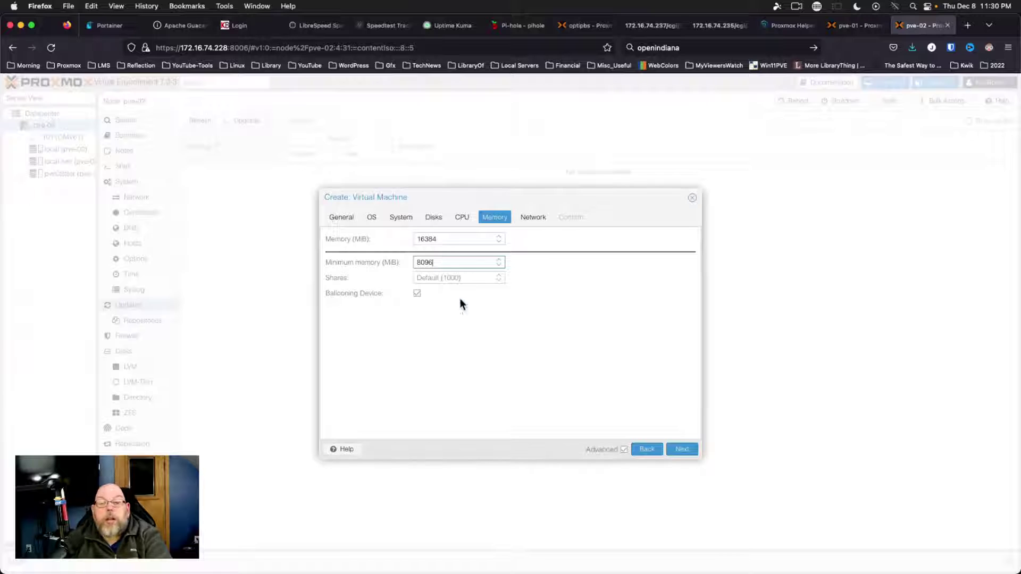
pyautogui.write('96')
pyautogui.click(680, 452)
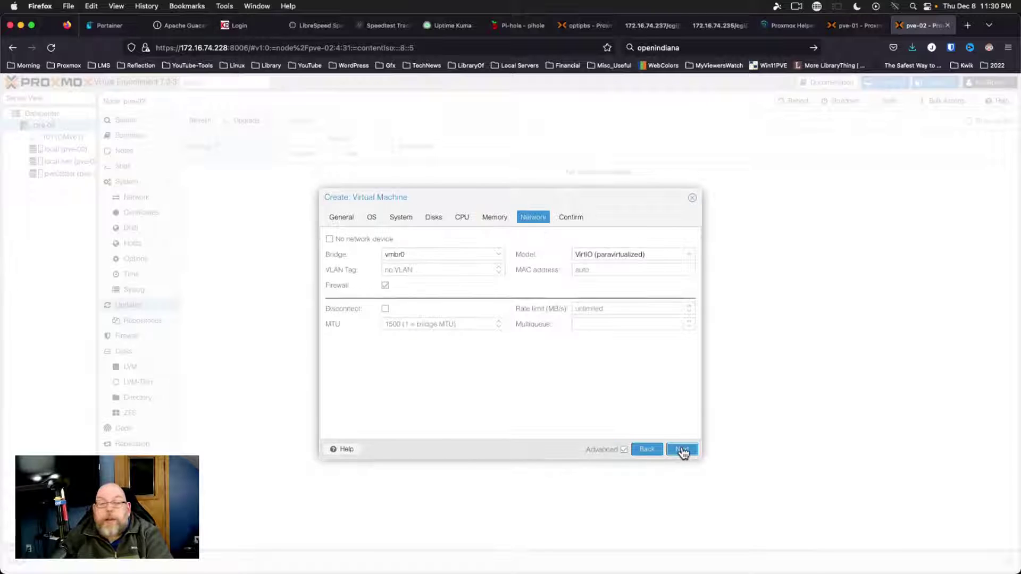
pyautogui.click(682, 451)
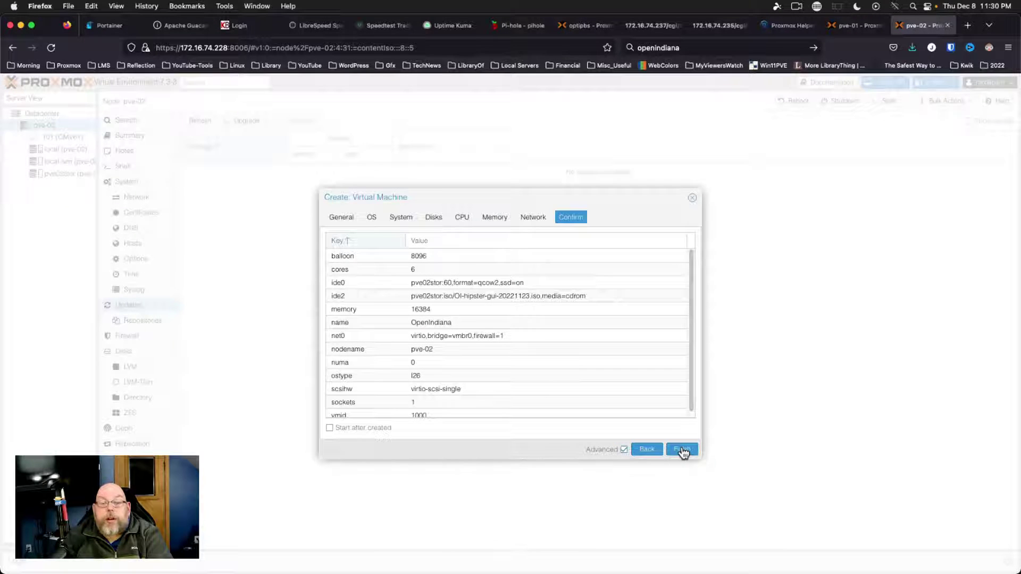
# Finish creating VM 1000 (OpenIndiana) and open its console, which shows it not running
pyautogui.click(683, 450)
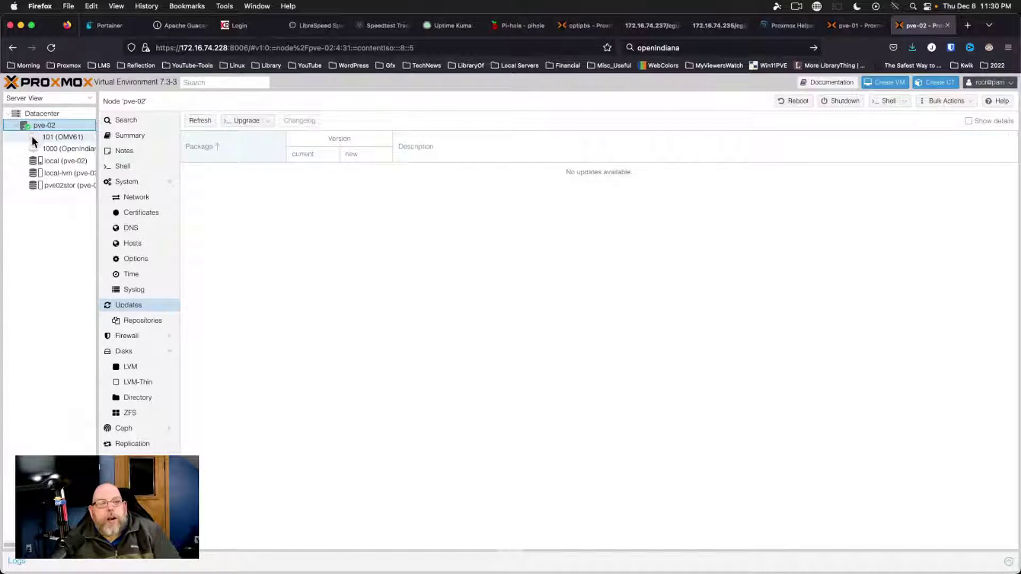
pyautogui.click(75, 150)
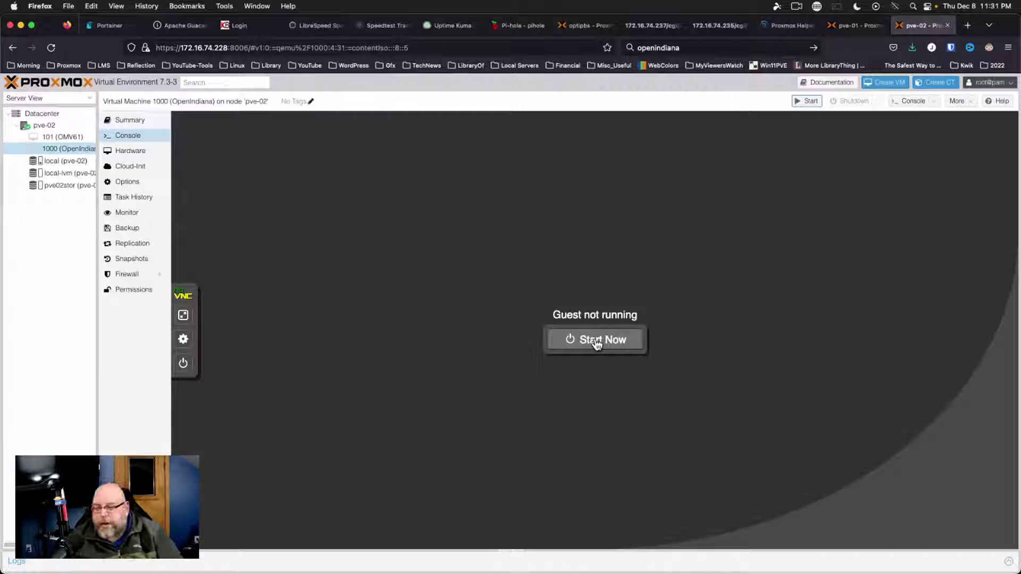
# Start VM 1000, boot the default illumos menu entry, and accept English as the language
pyautogui.click(597, 343)
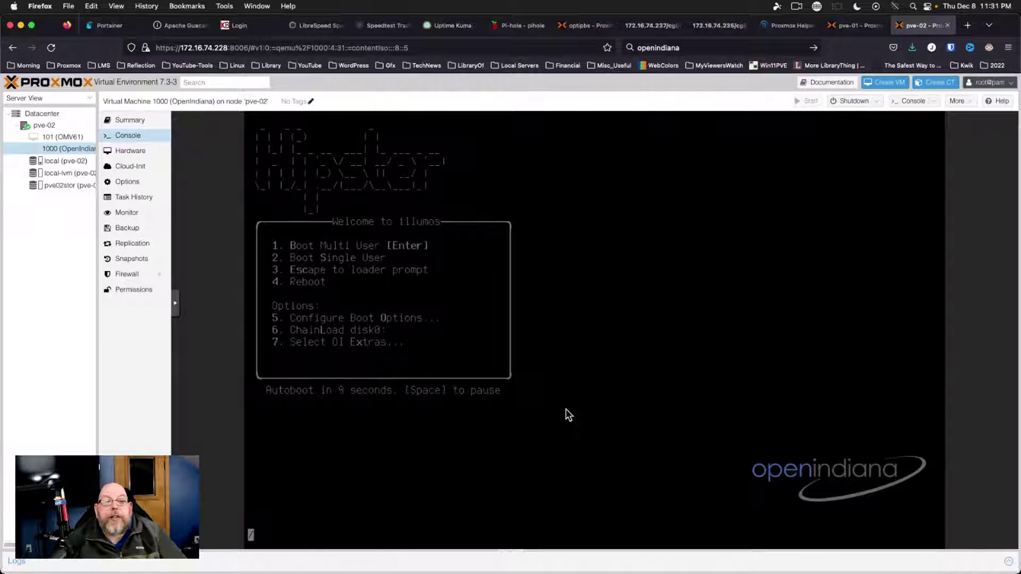
pyautogui.press('Return')
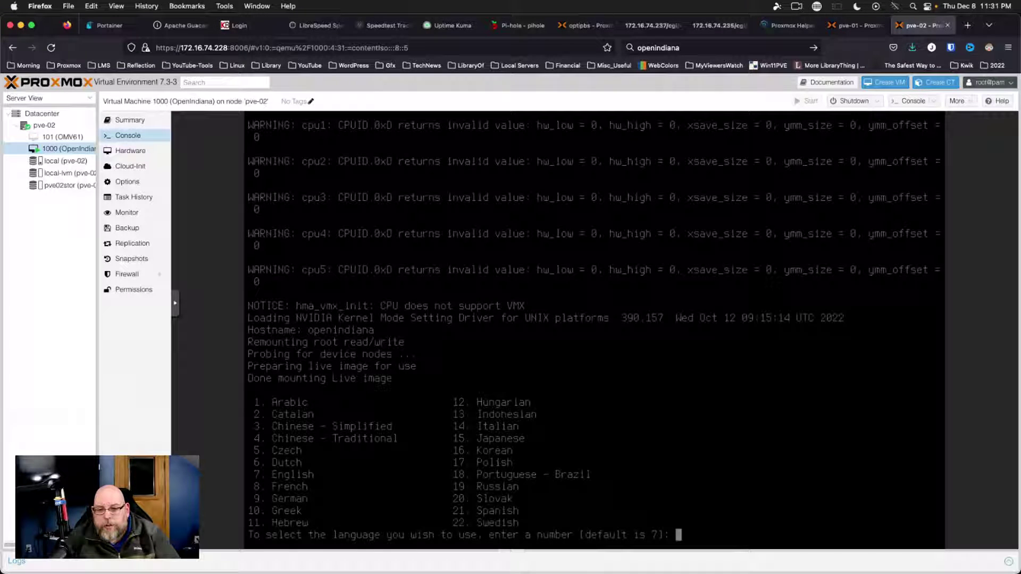
pyautogui.press('Return')
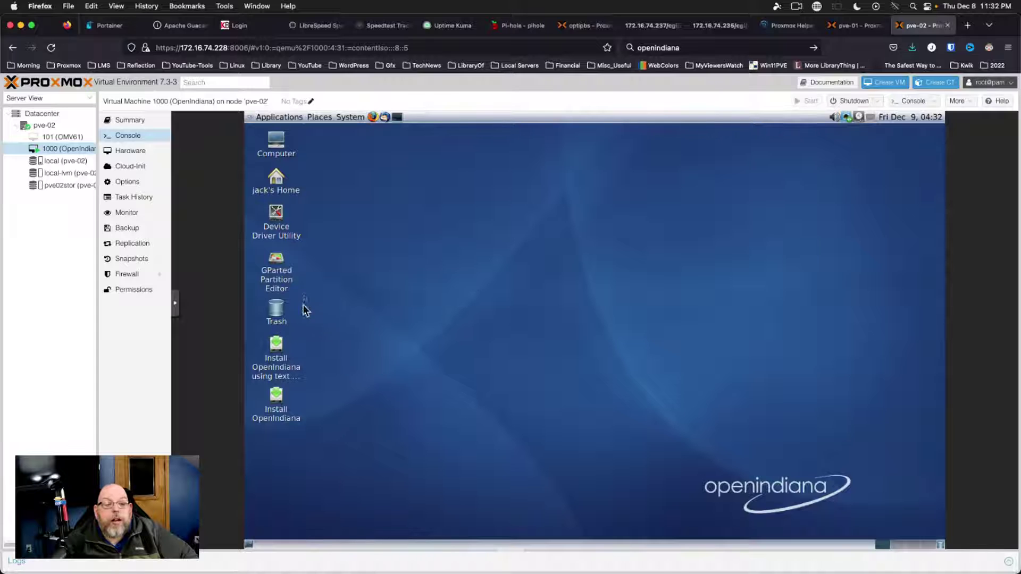
# Launch Install OpenIndiana and accept the Welcome page and the proposed 60 GB disk layout
pyautogui.doubleClick(277, 399)
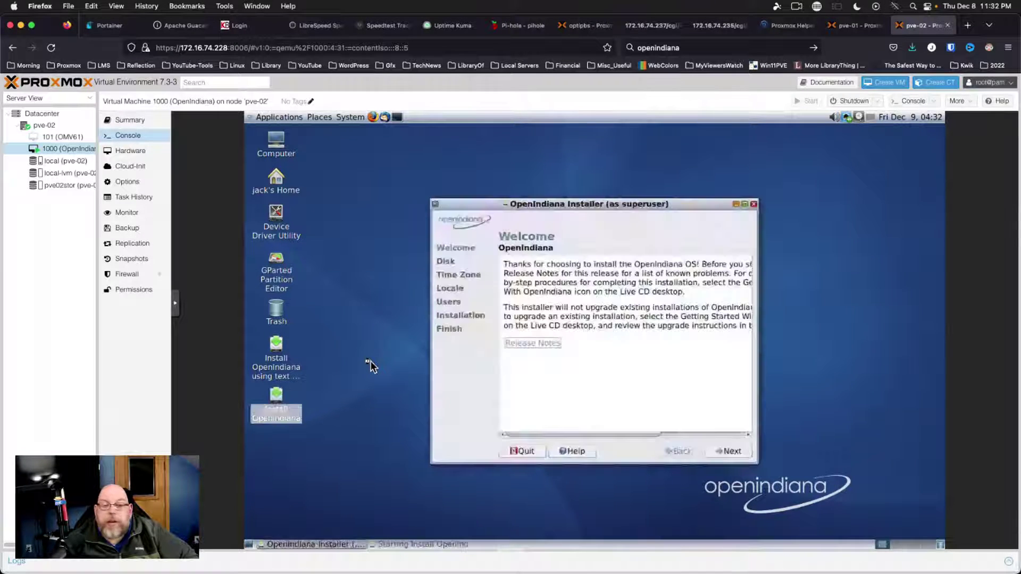
pyautogui.click(734, 452)
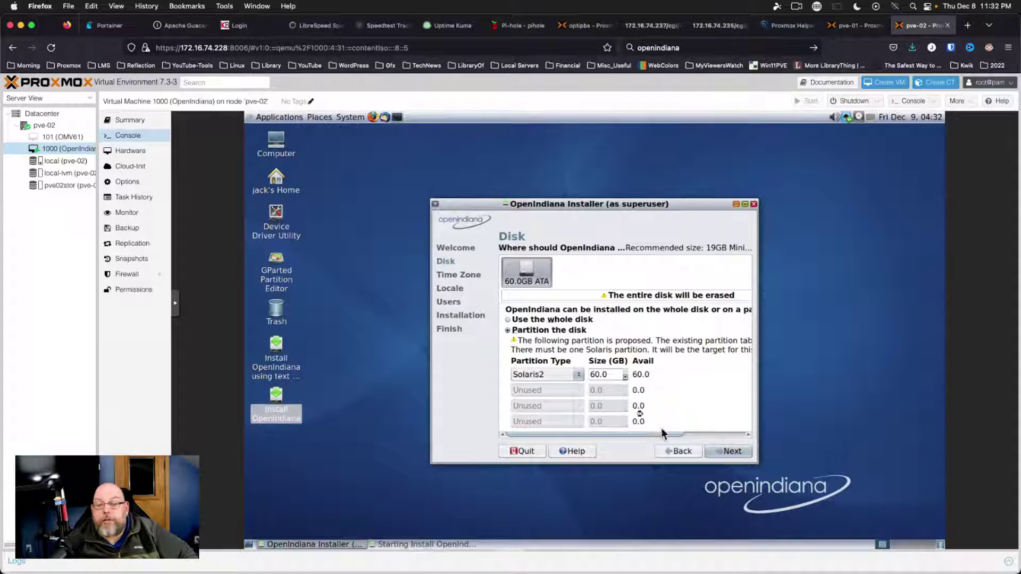
pyautogui.click(733, 455)
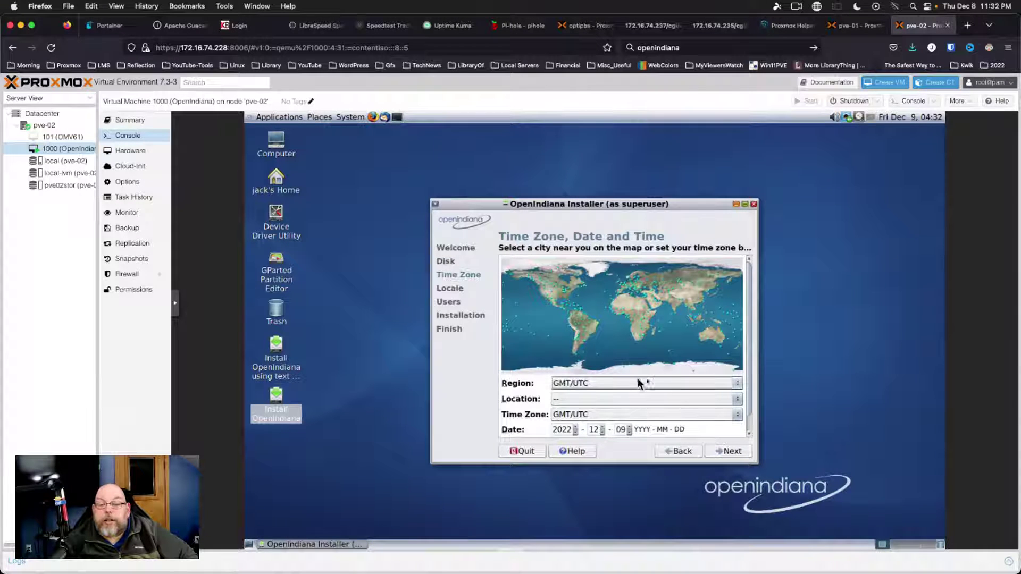
# Set the installer's region to Americas and the location to United States
pyautogui.click(636, 383)
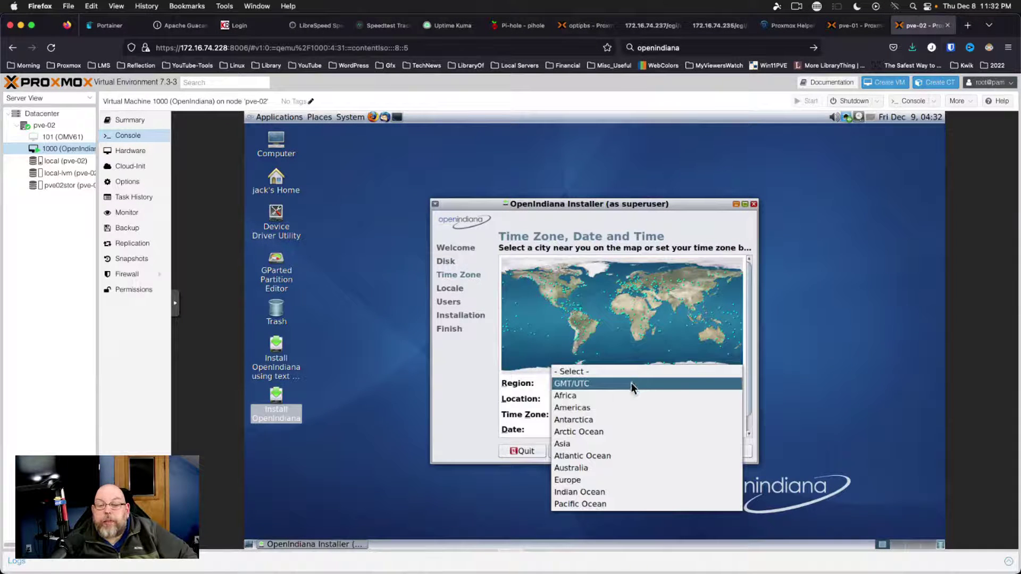
pyautogui.click(595, 408)
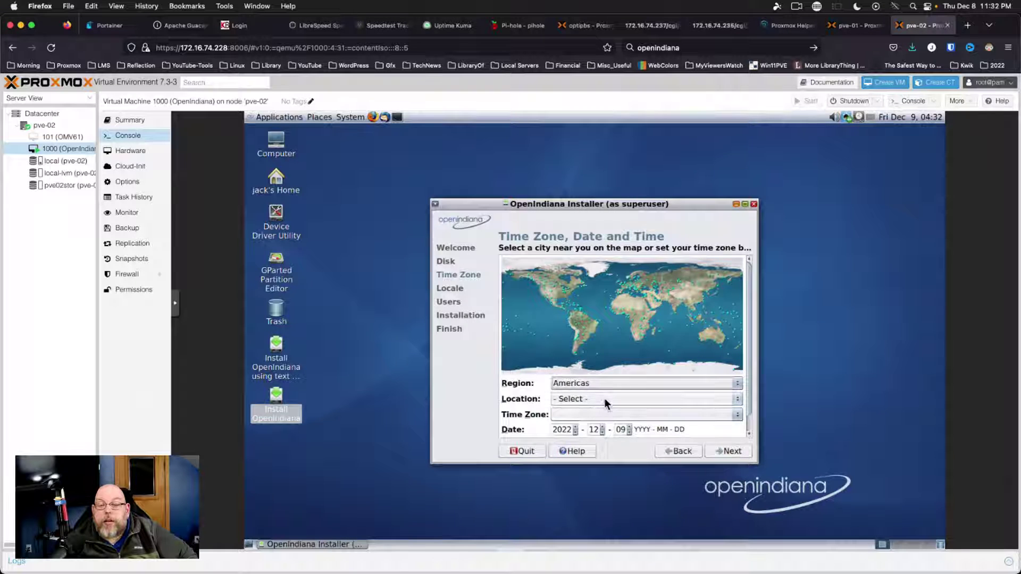
pyautogui.click(604, 399)
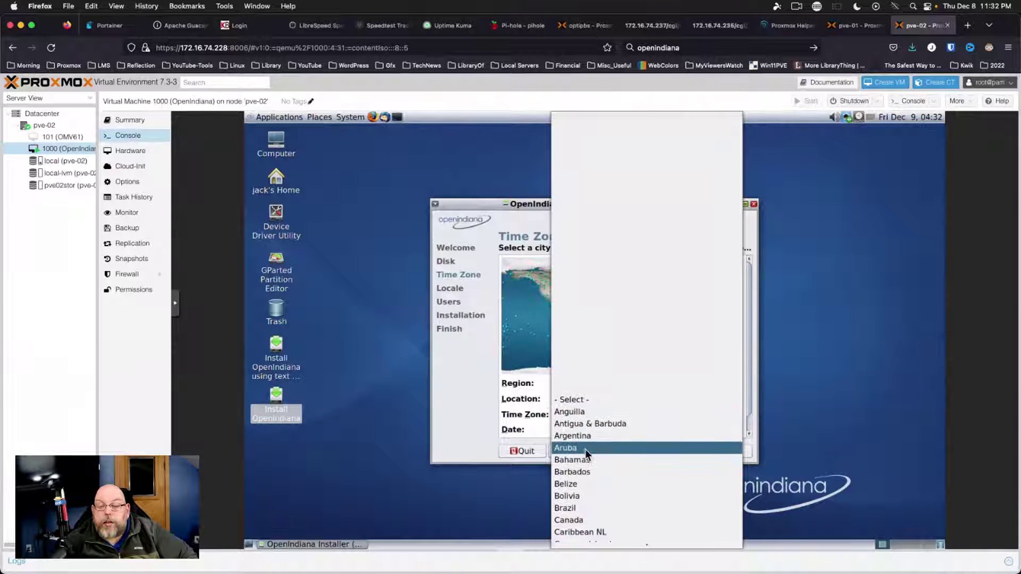
pyautogui.scroll(-2, 586, 449)
pyautogui.scroll(-5, 585, 450)
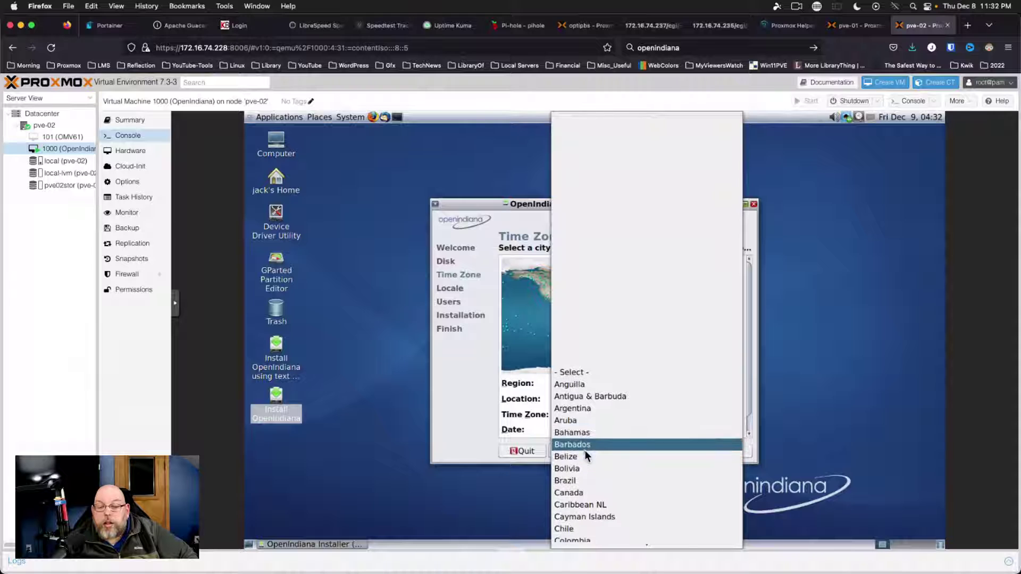
pyautogui.scroll(-3, 583, 452)
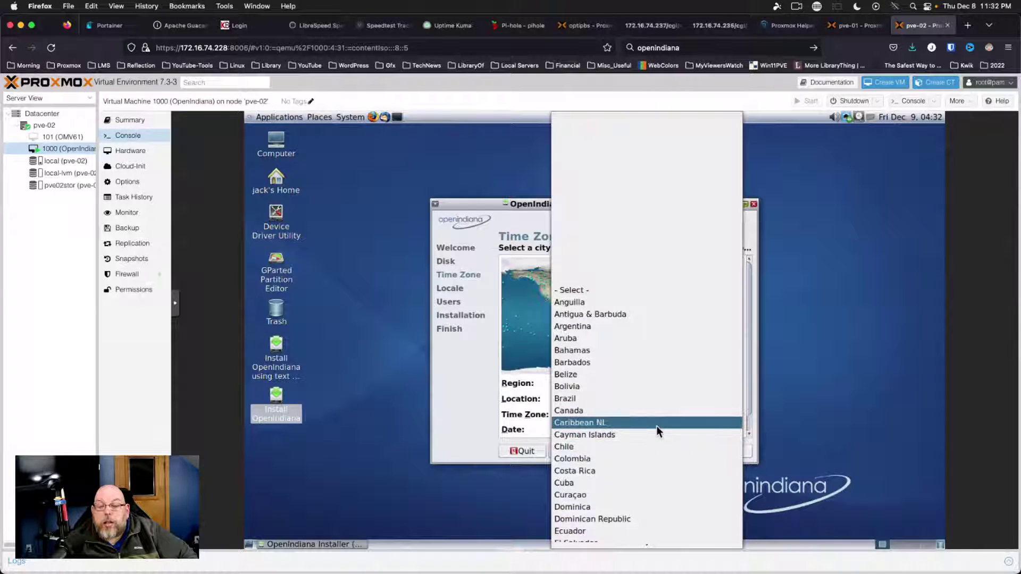
pyautogui.scroll(-6, 654, 428)
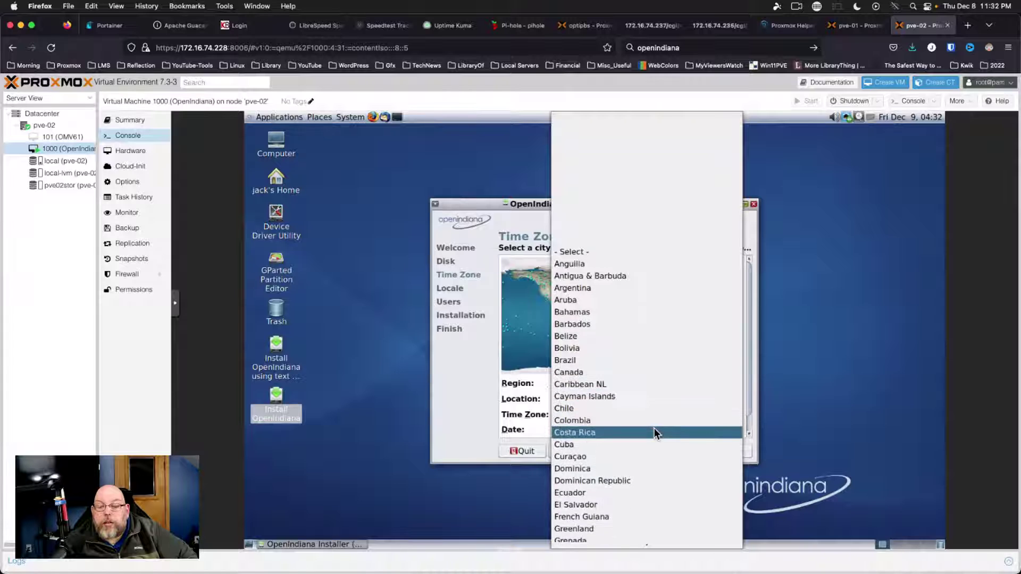
pyautogui.scroll(-11, 655, 429)
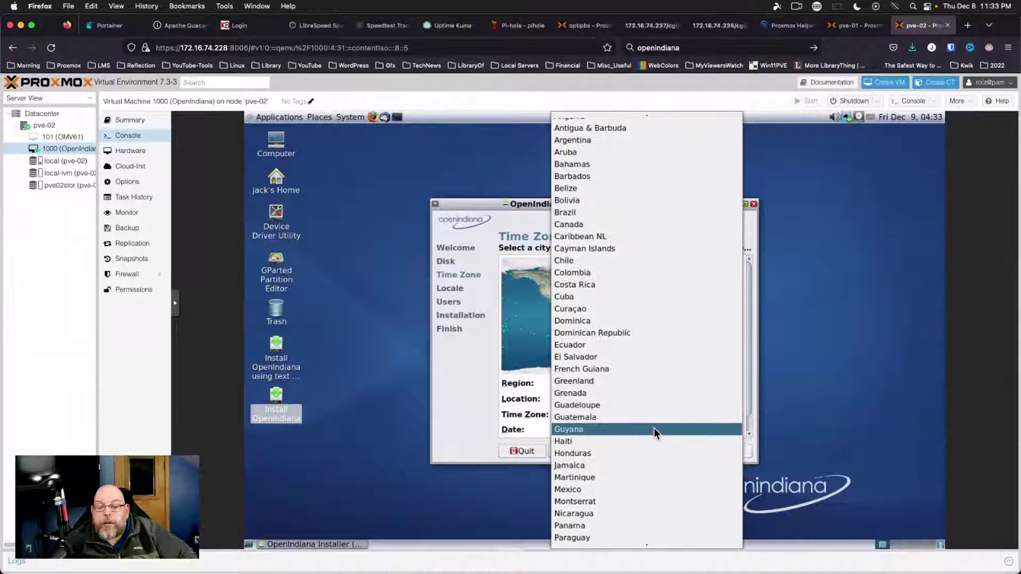
pyautogui.scroll(-4, 654, 428)
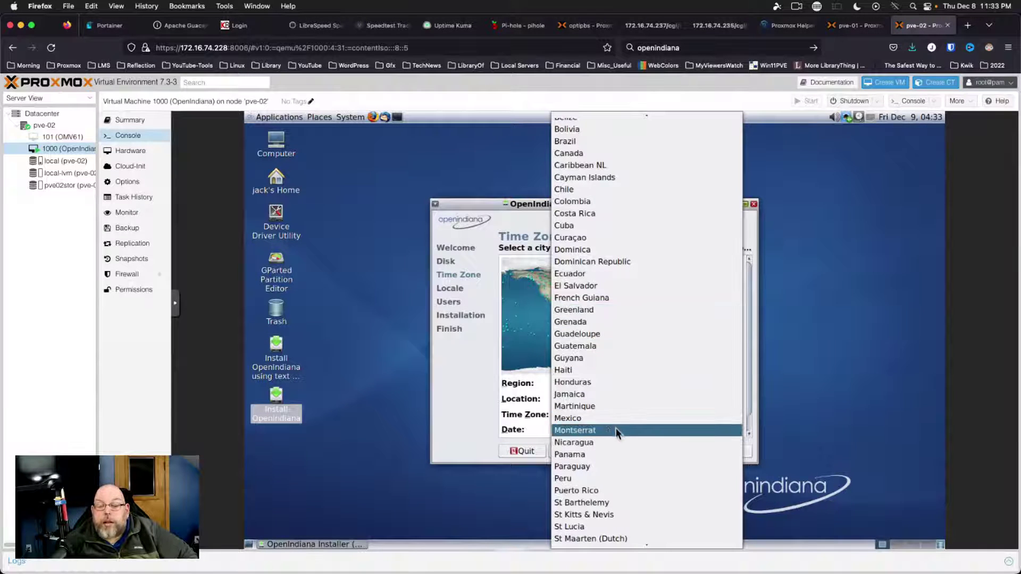
pyautogui.scroll(-4, 616, 430)
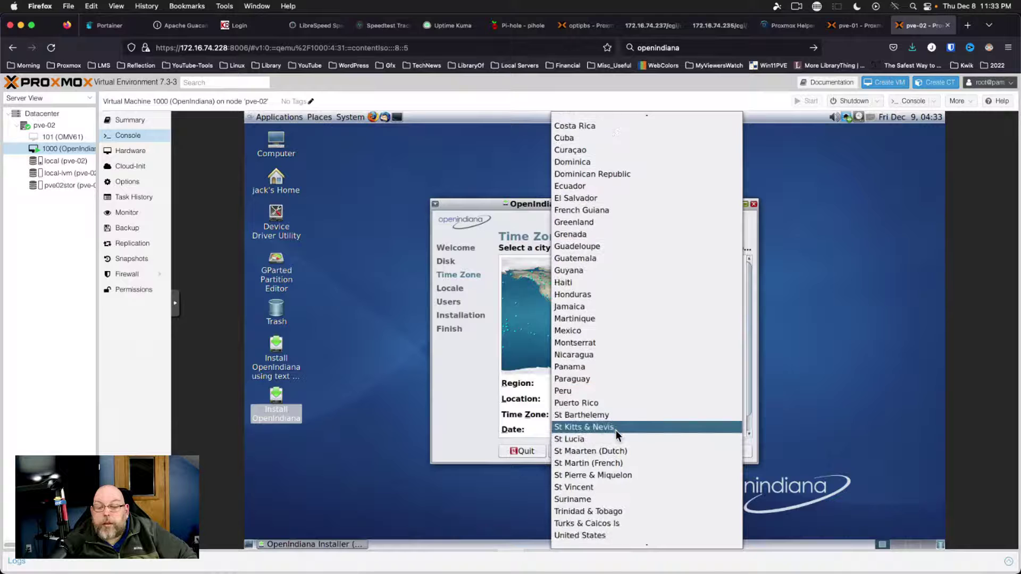
pyautogui.scroll(-1, 616, 429)
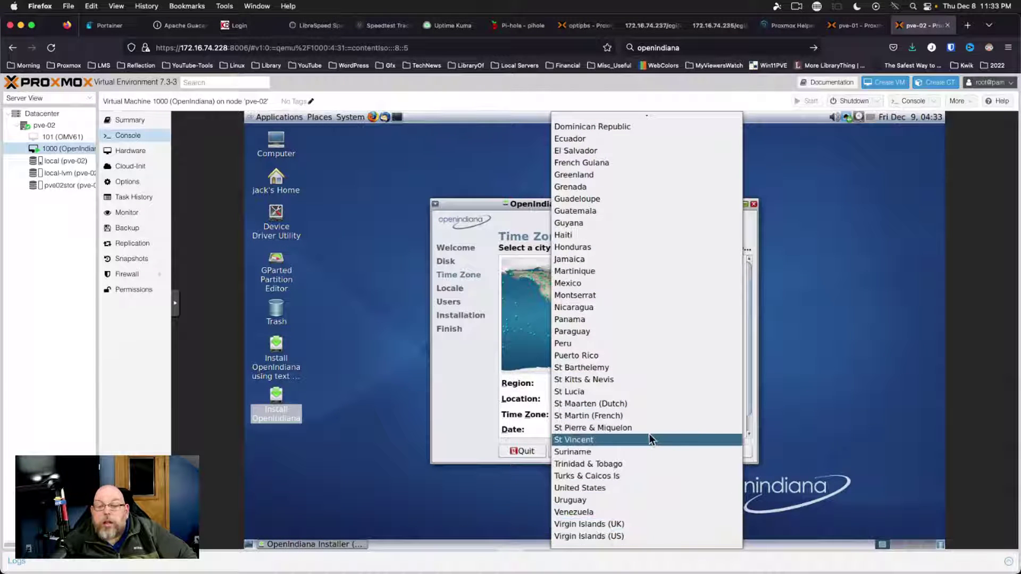
pyautogui.scroll(1, 649, 435)
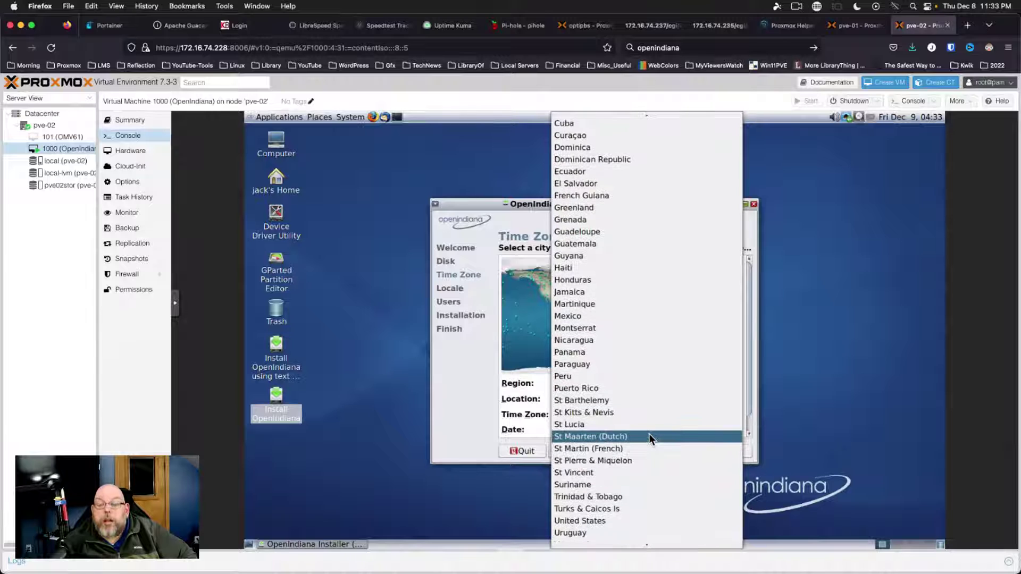
pyautogui.scroll(1, 650, 434)
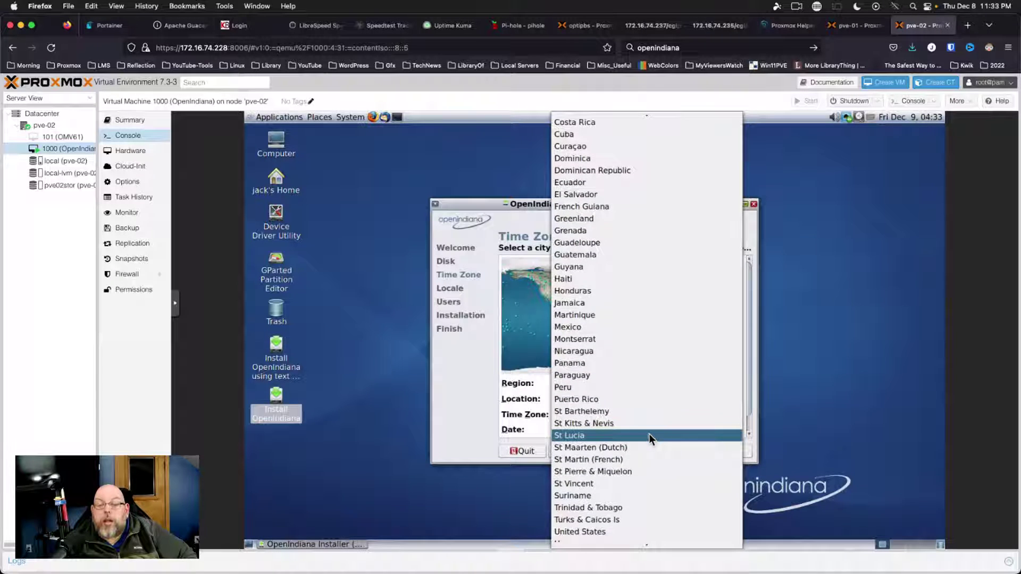
pyautogui.scroll(1, 650, 434)
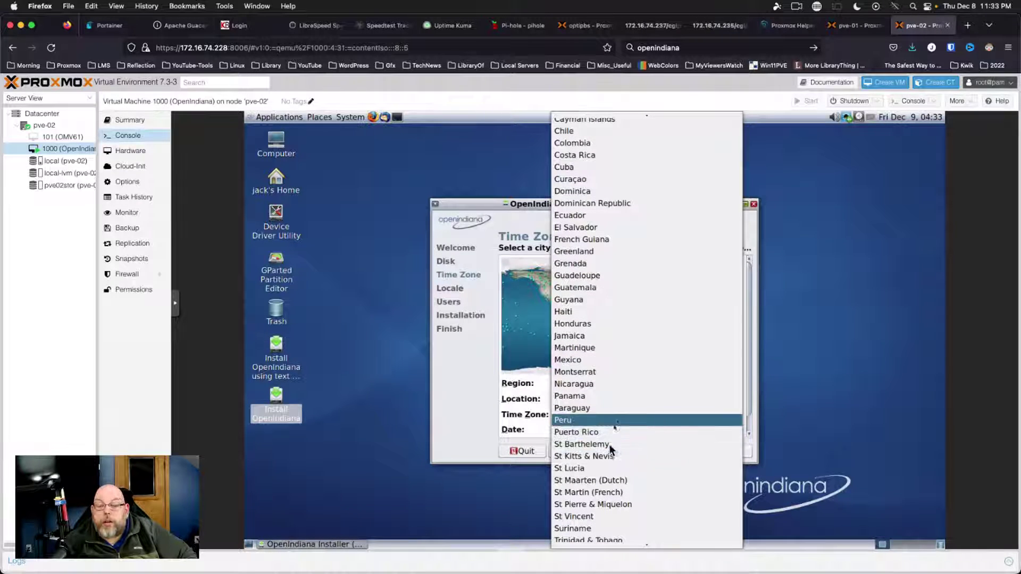
pyautogui.scroll(-2, 604, 477)
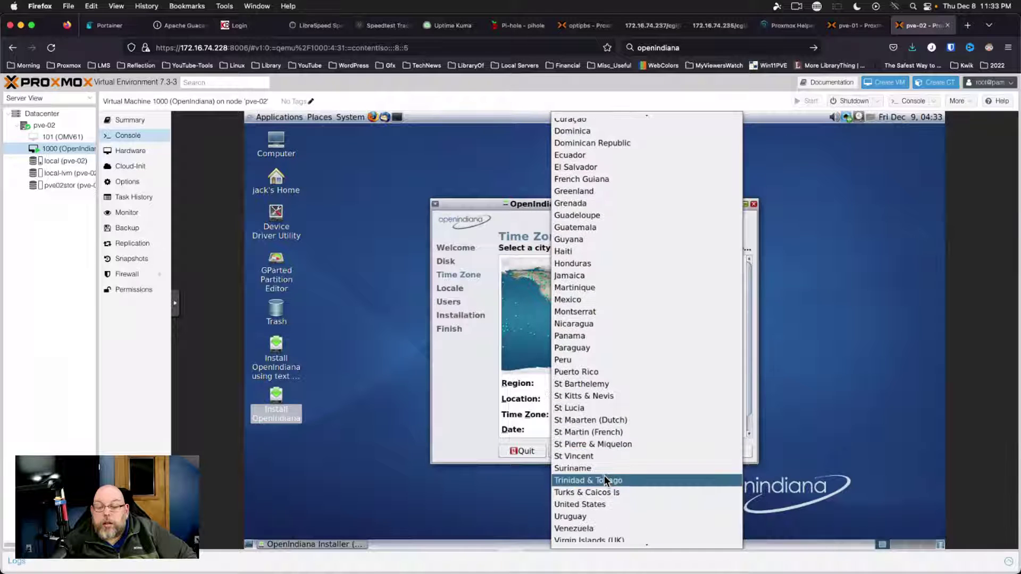
pyautogui.click(592, 504)
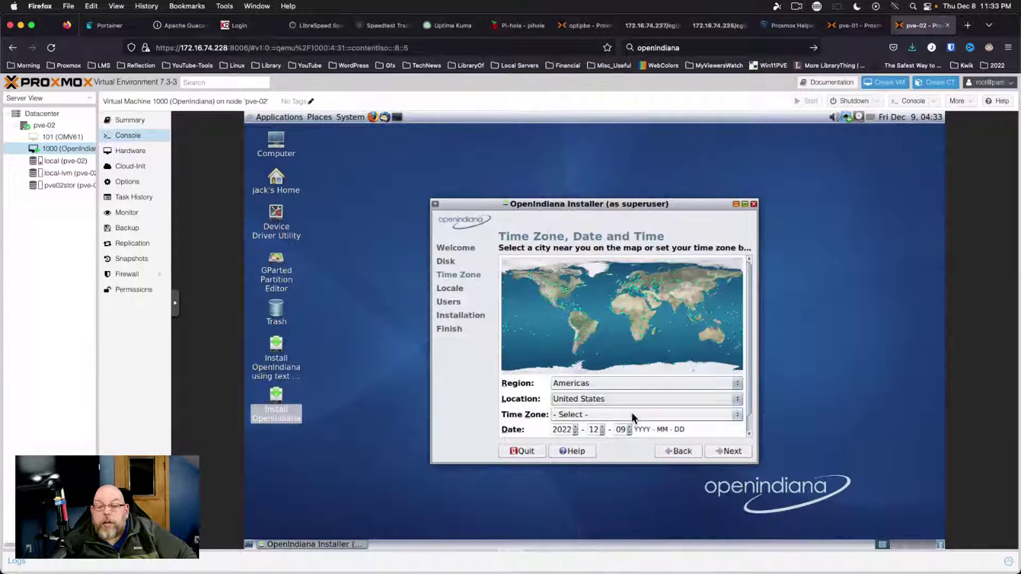
# Choose the Eastern - MI (most areas) time zone and set the date to 2022-12-8
pyautogui.click(632, 413)
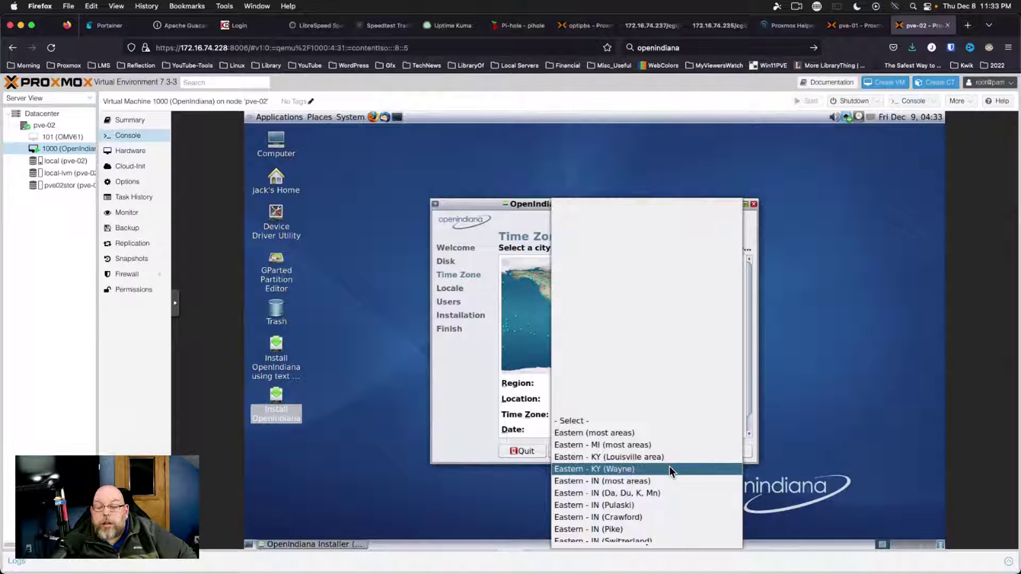
pyautogui.scroll(-3, 669, 467)
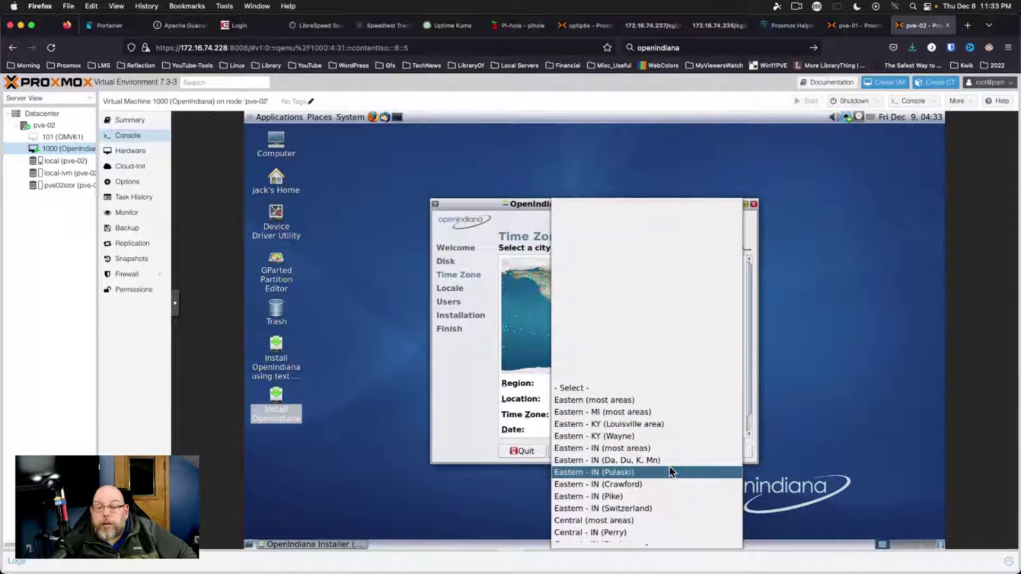
pyautogui.click(694, 412)
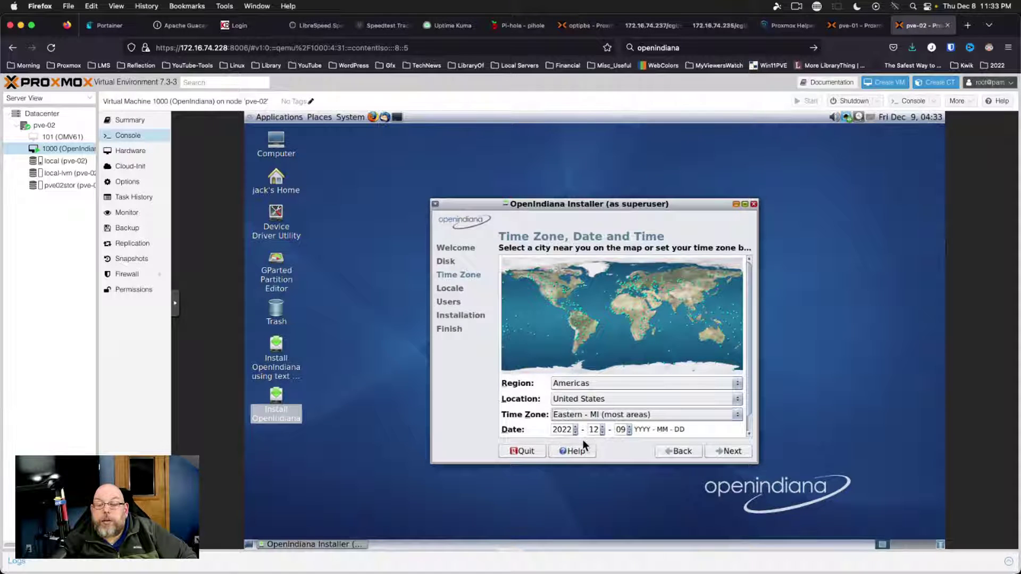
pyautogui.click(629, 432)
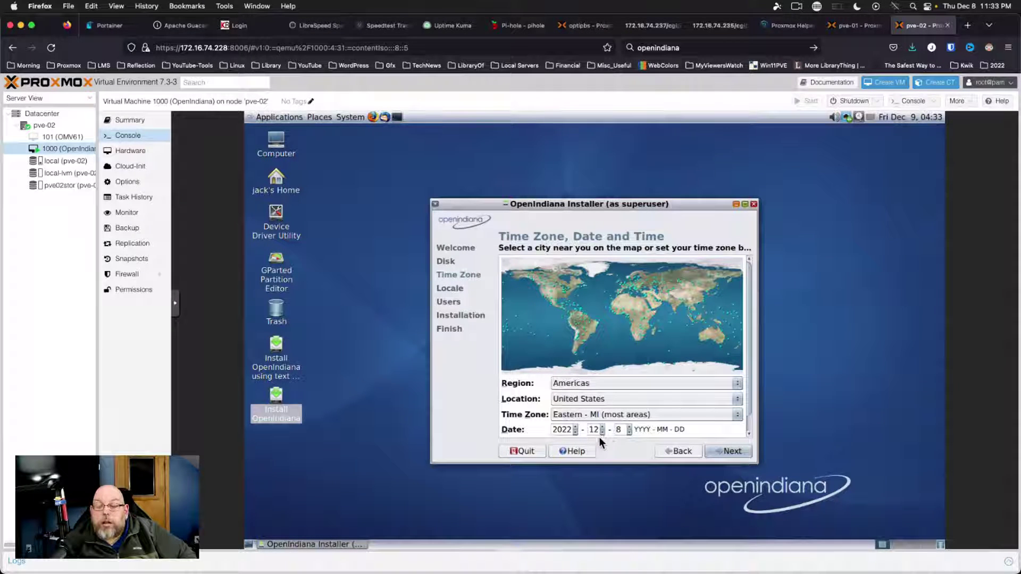
pyautogui.click(602, 432)
pyautogui.click(622, 430)
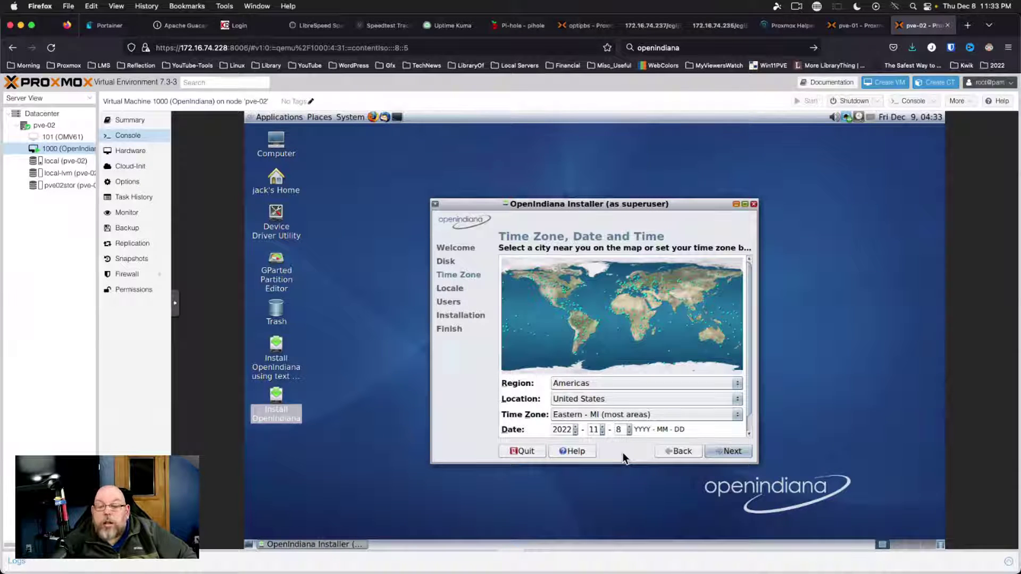
pyautogui.click(604, 428)
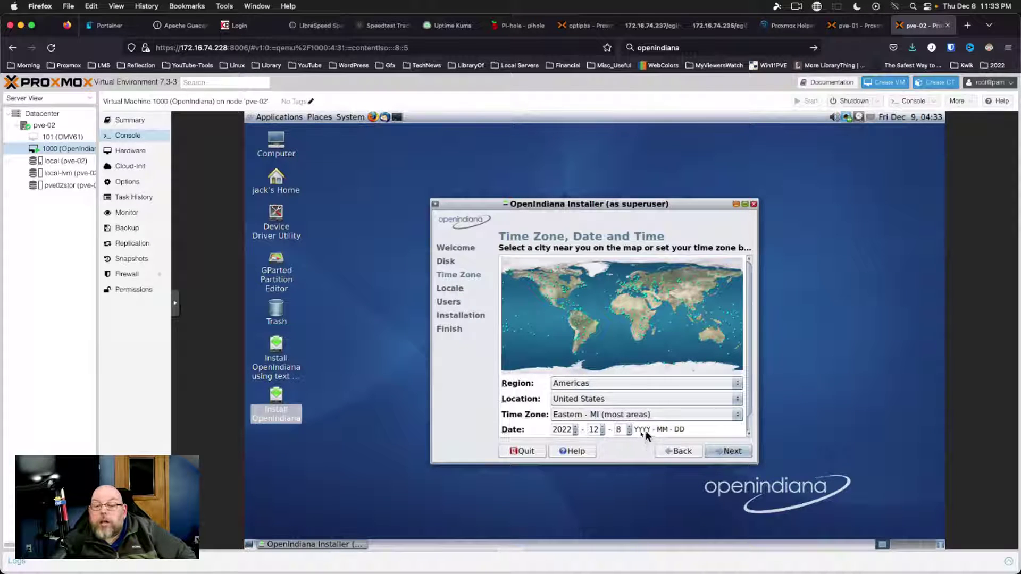
pyautogui.click(726, 452)
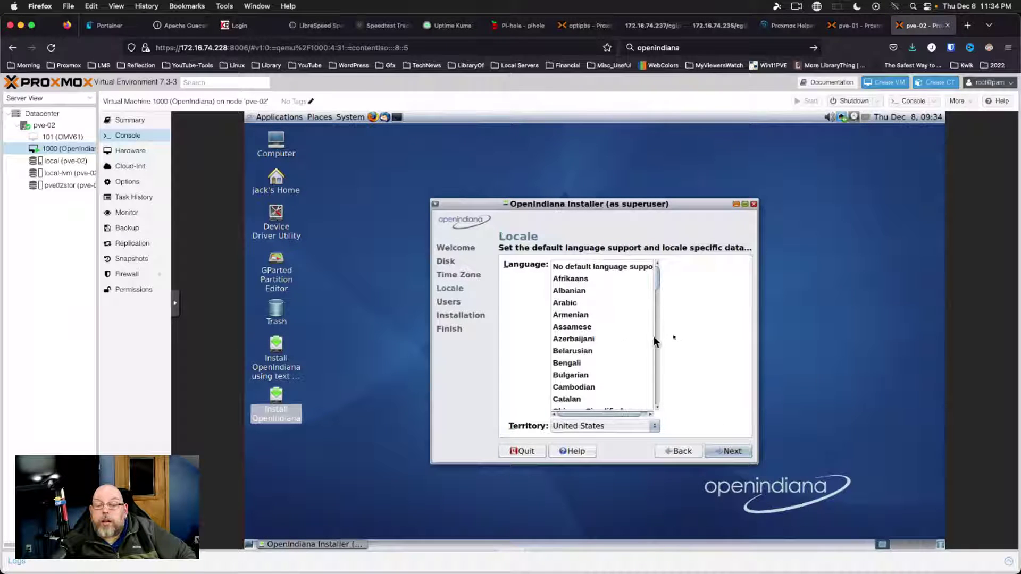
# Keep English as the locale, then enter and confirm the root password
pyautogui.scroll(-3, 652, 336)
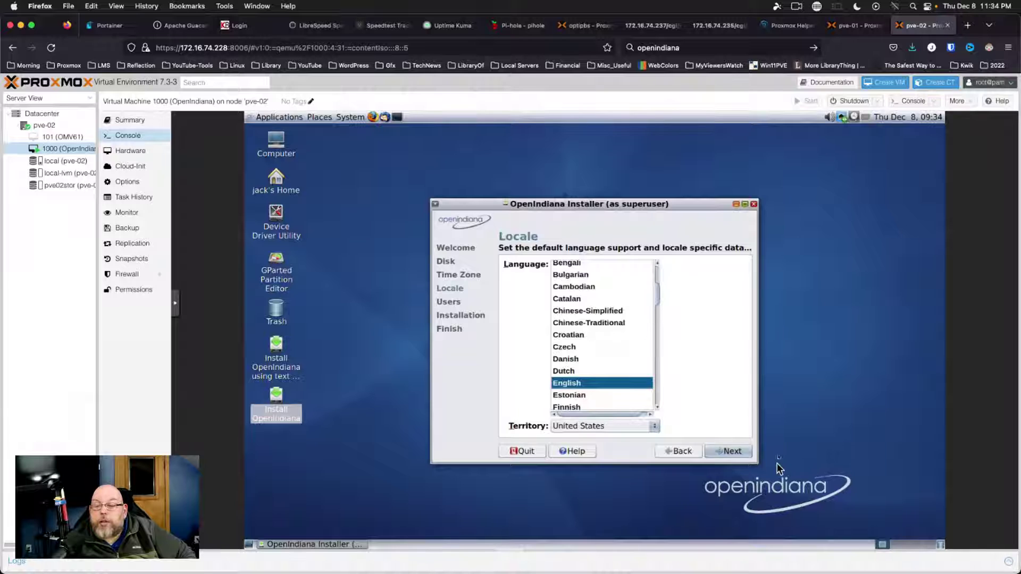
pyautogui.click(723, 452)
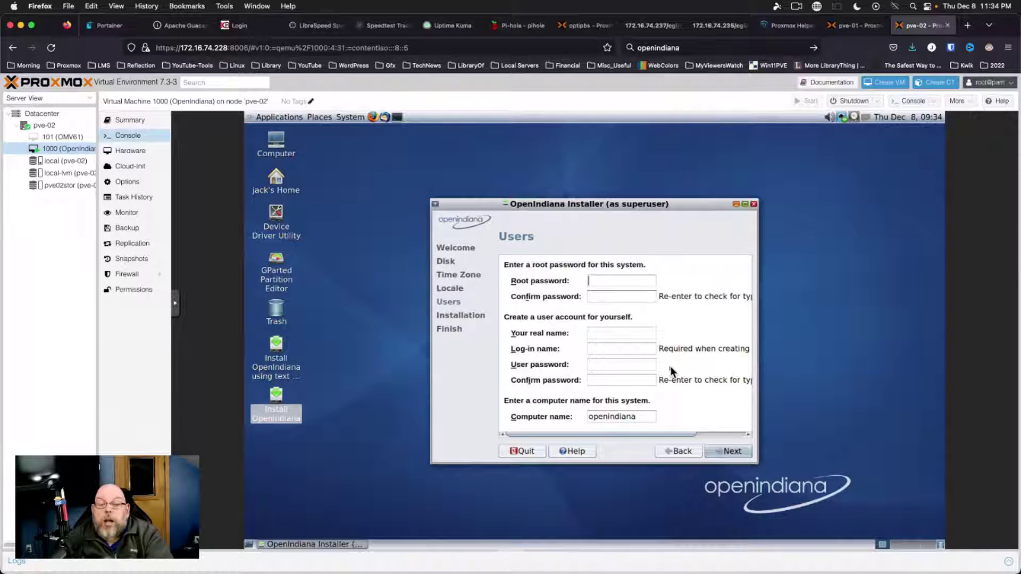
pyautogui.write('****')
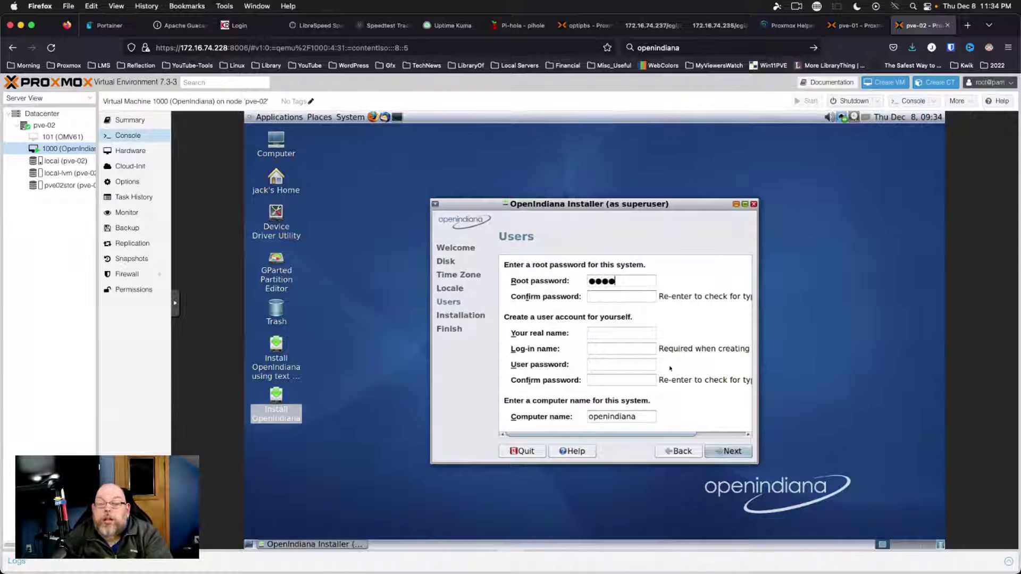
pyautogui.write('****')
pyautogui.press('BackSpace')
pyautogui.press('BackSpace')
pyautogui.press('BackSpace')
pyautogui.press('BackSpace')
pyautogui.press('BackSpace')
pyautogui.press('BackSpace')
pyautogui.press('BackSpace')
pyautogui.press('BackSpace')
pyautogui.write('************')
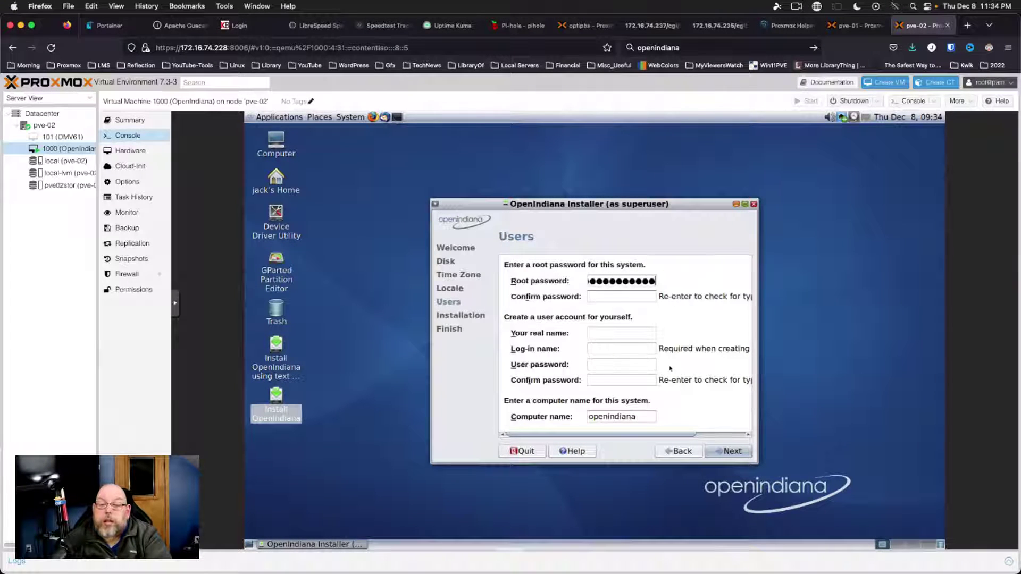
pyautogui.press('Tab')
pyautogui.write('******')
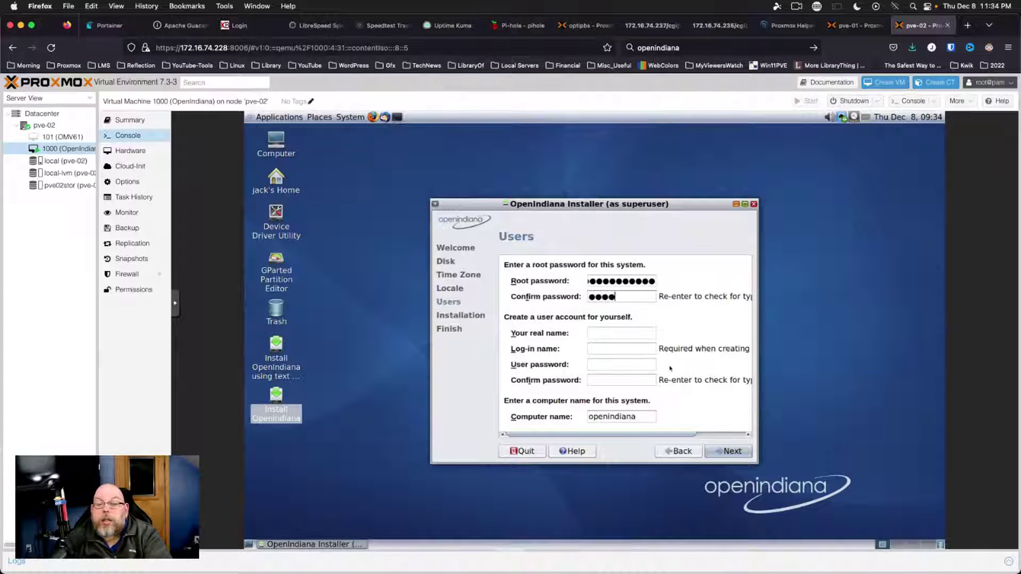
pyautogui.write('******')
# Create the user account with real name, log-in name and password, then continue to the review
pyautogui.press('Tab')
pyautogui.write('Jeremy')
pyautogui.press('Tab')
pyautogui.write('Jeik1jd')
pyautogui.press('Tab')
pyautogui.write('*****')
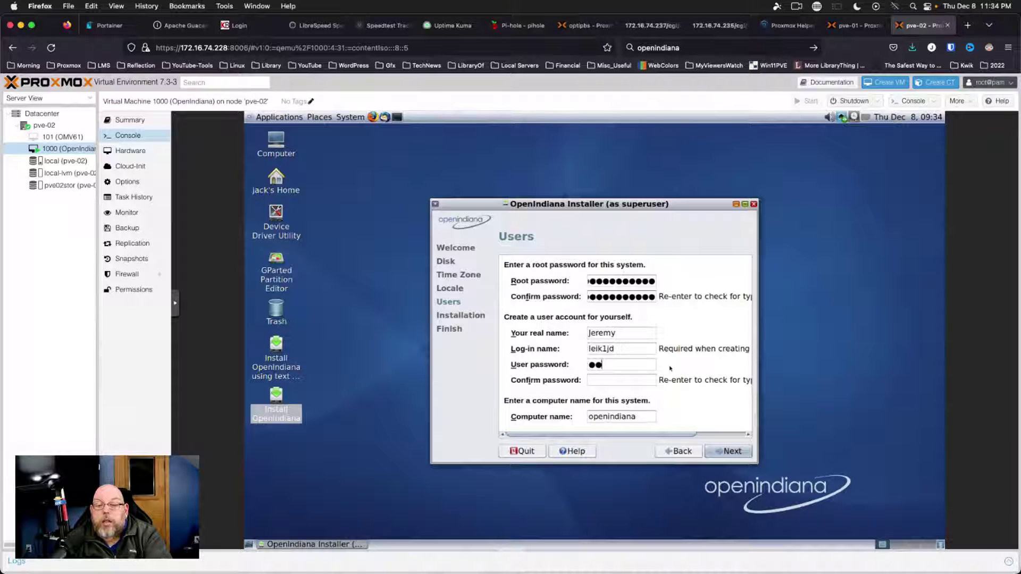
pyautogui.write('******')
pyautogui.press('Tab')
pyautogui.write('***********')
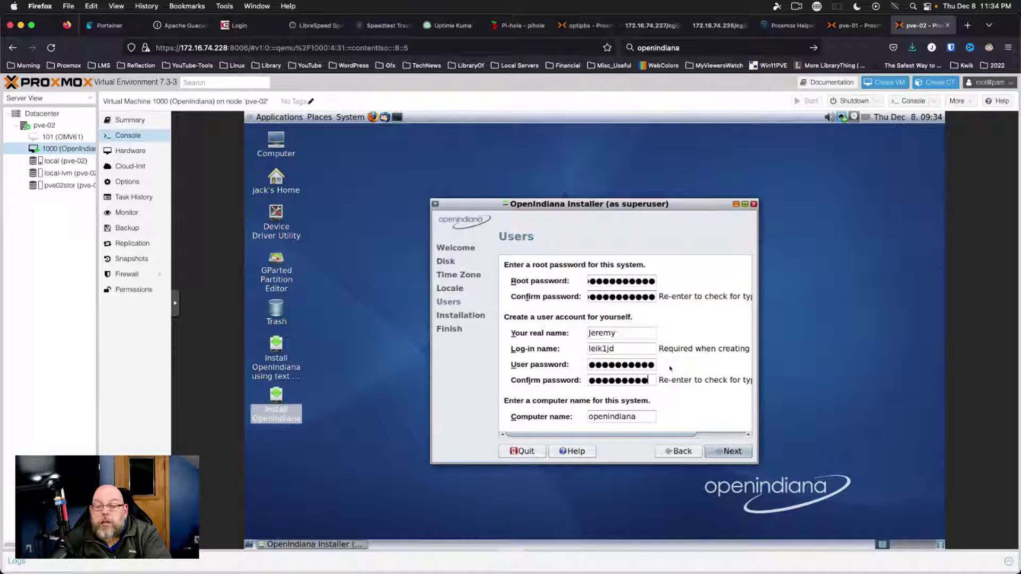
pyautogui.click(732, 451)
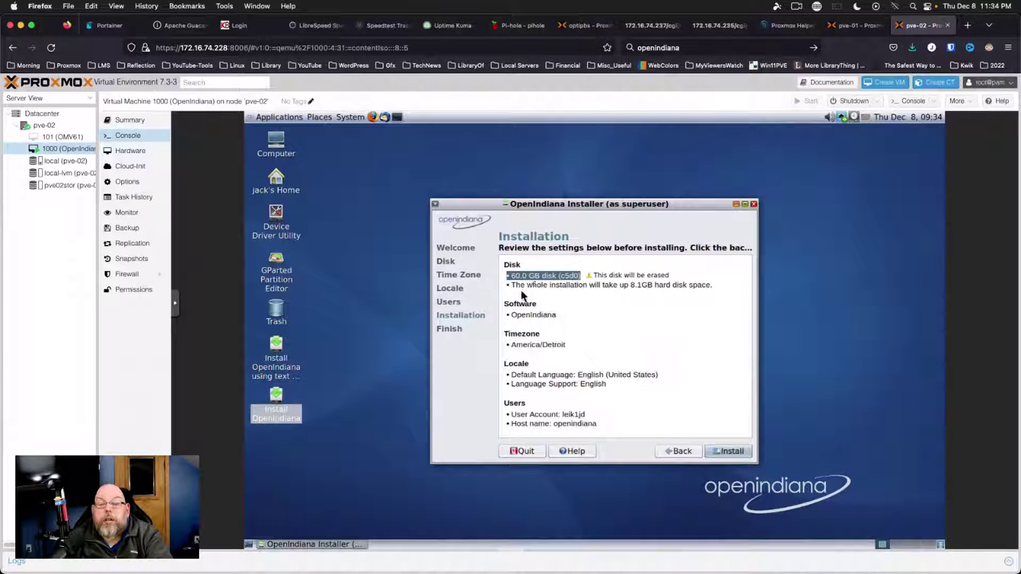
# Start installing OpenIndiana onto the 60.0 GB disk and widen the installer window
pyautogui.click(729, 452)
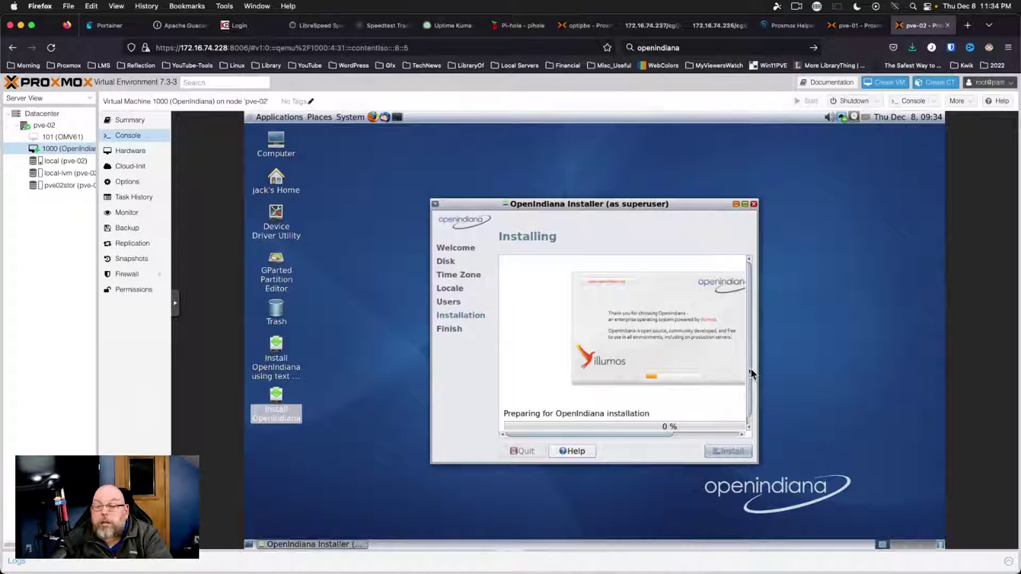
pyautogui.moveTo(762, 373); pyautogui.dragTo(902, 363)
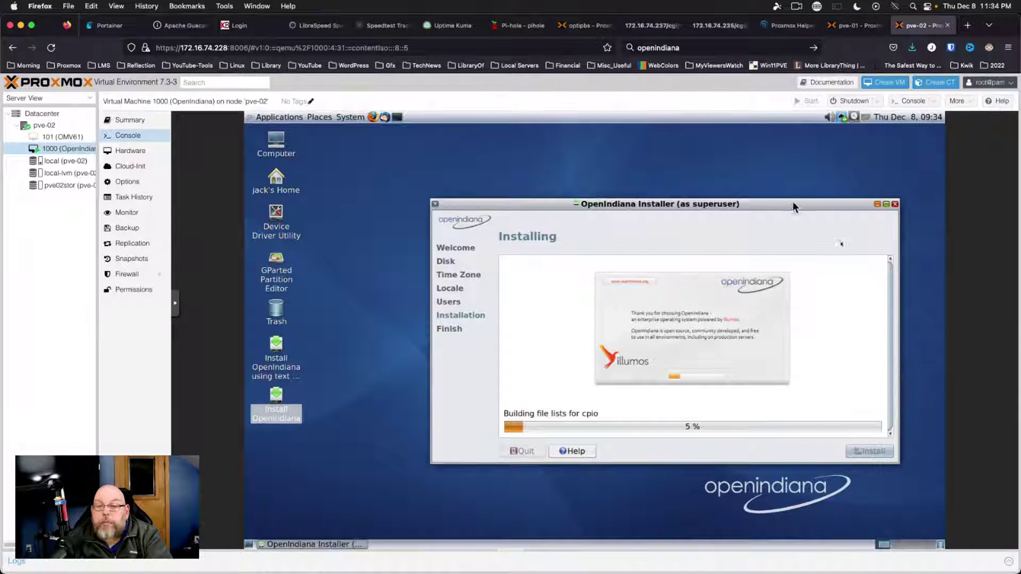
# Move the installer window aside, wait until transfer reaches 70%, then switch to the next desktop
pyautogui.moveTo(792, 202); pyautogui.dragTo(691, 199)
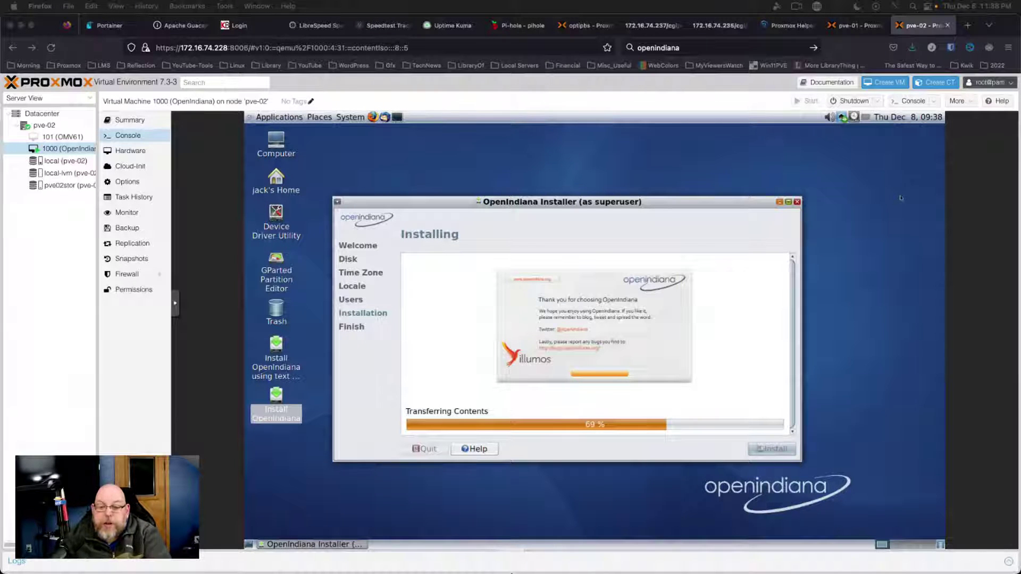
pyautogui.click(525, 568)
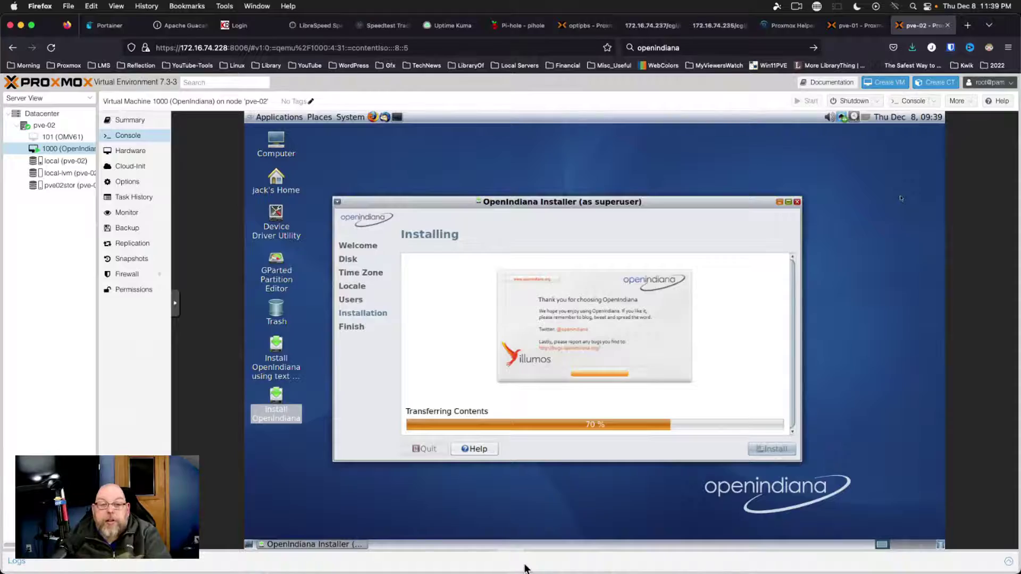
pyautogui.hotkey('ctrl', 'Right')
pyautogui.hotkey('ctrl', 'Right')
pyautogui.hotkey('ctrl', 'Right')
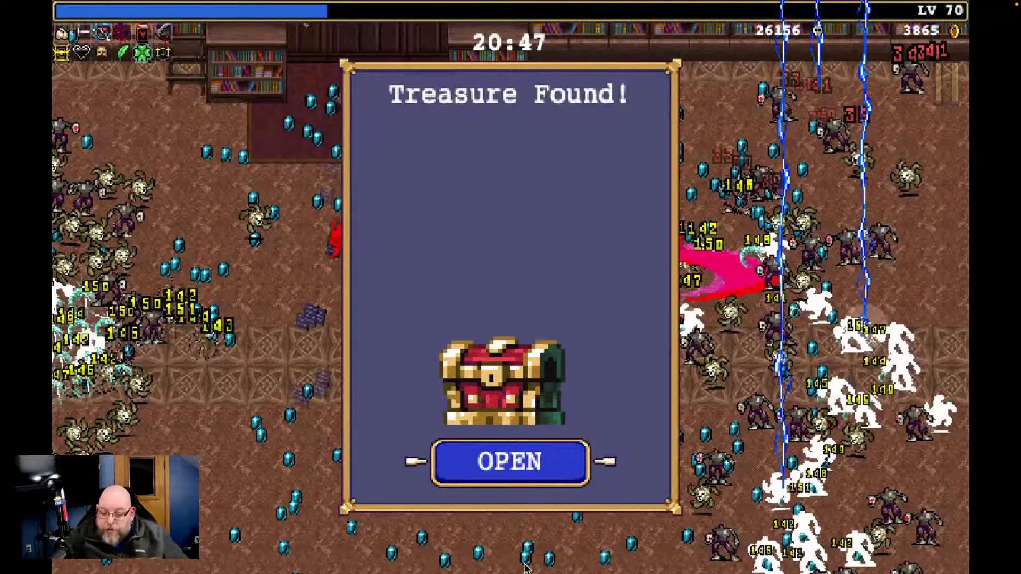
# Open the treasure chest, collect its rewards and move around collecting gems
pyautogui.click(512, 467)
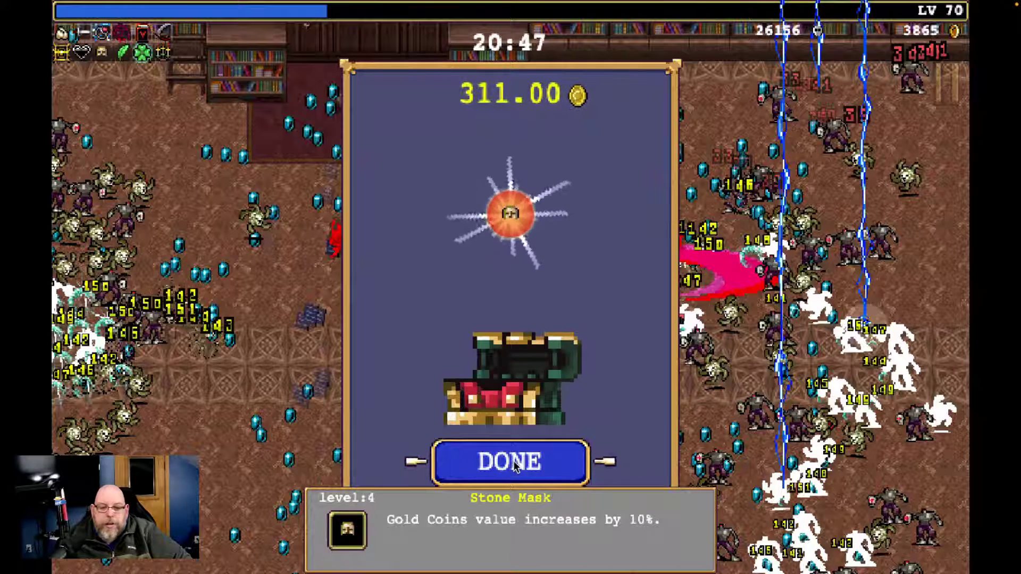
pyautogui.click(515, 464)
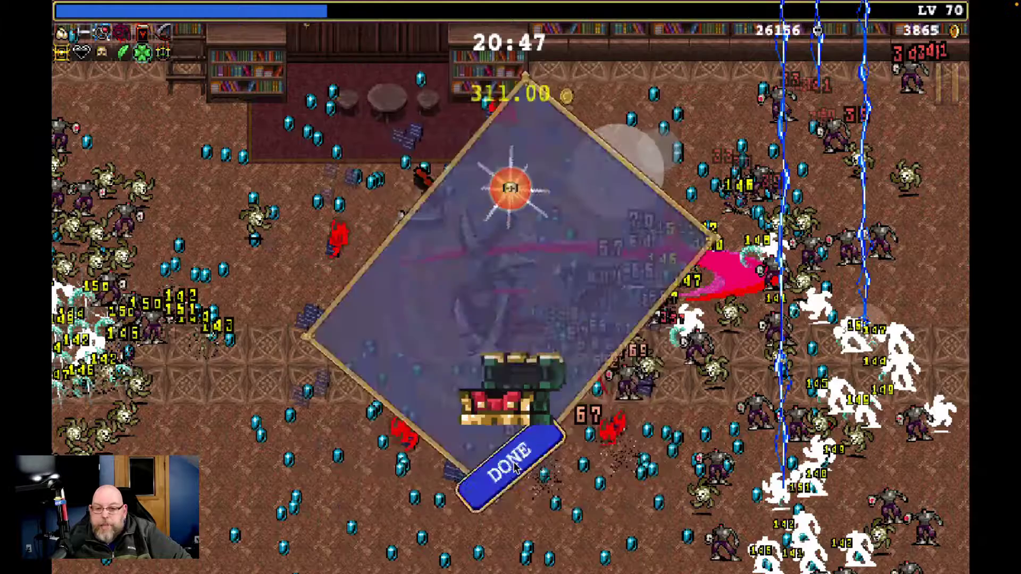
pyautogui.press('Down')
pyautogui.press('Left')
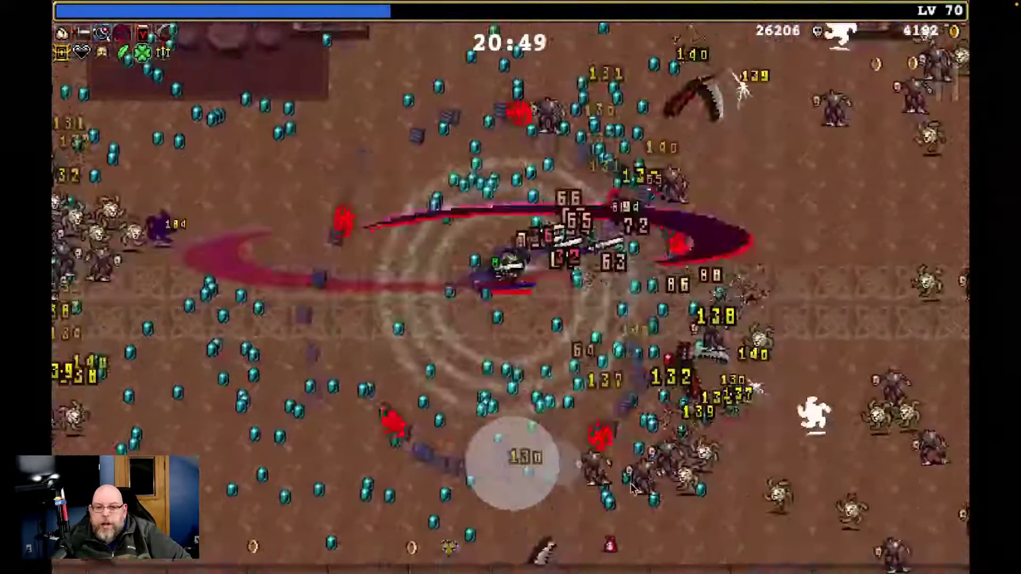
pyautogui.press('Up')
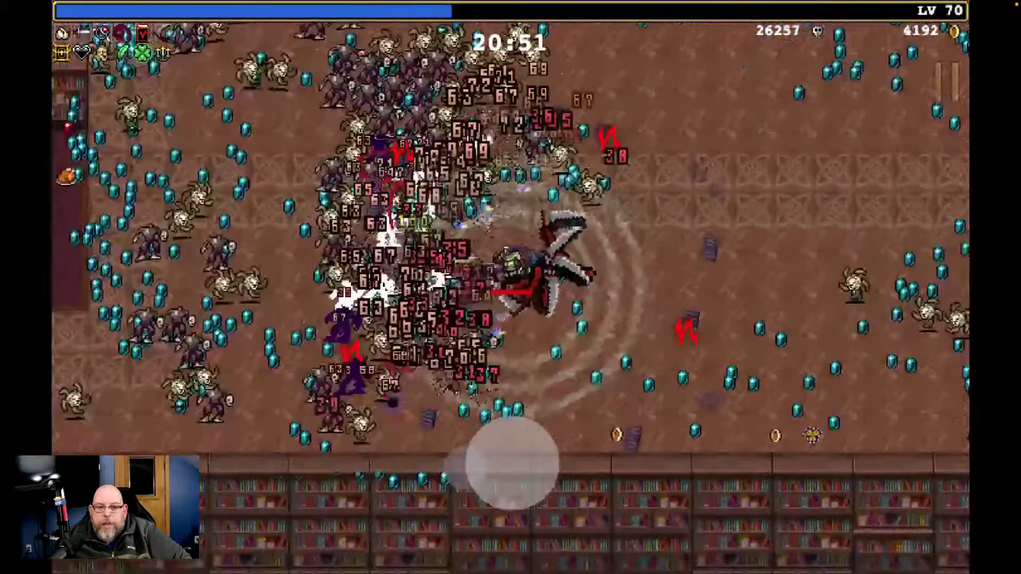
pyautogui.press('Left')
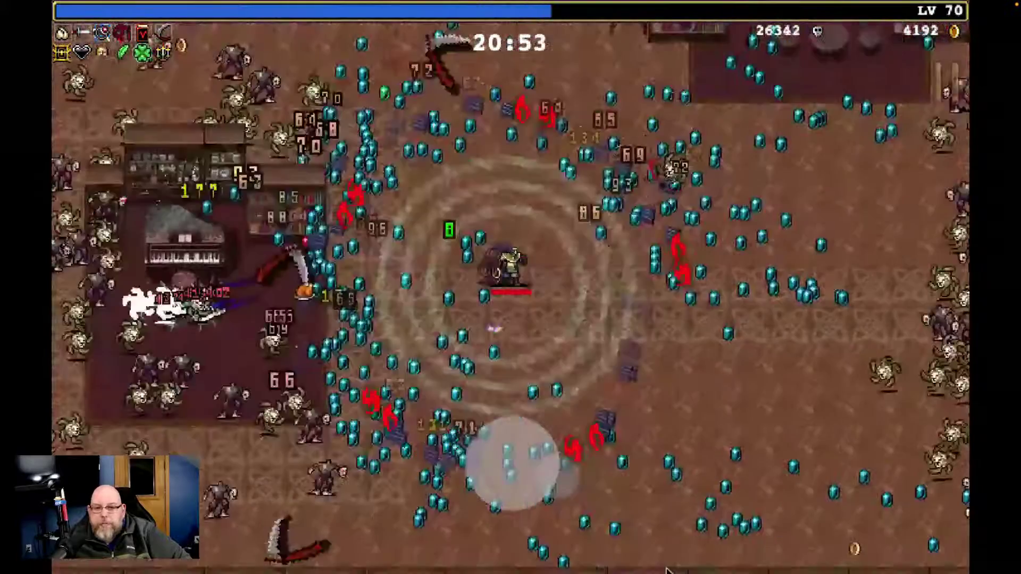
pyautogui.press('Down')
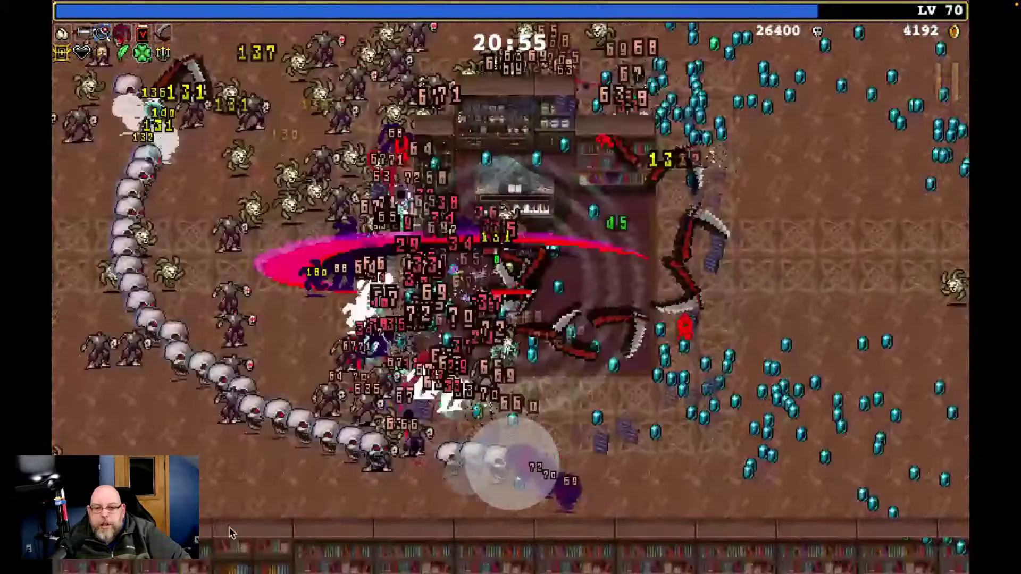
pyautogui.press('Right')
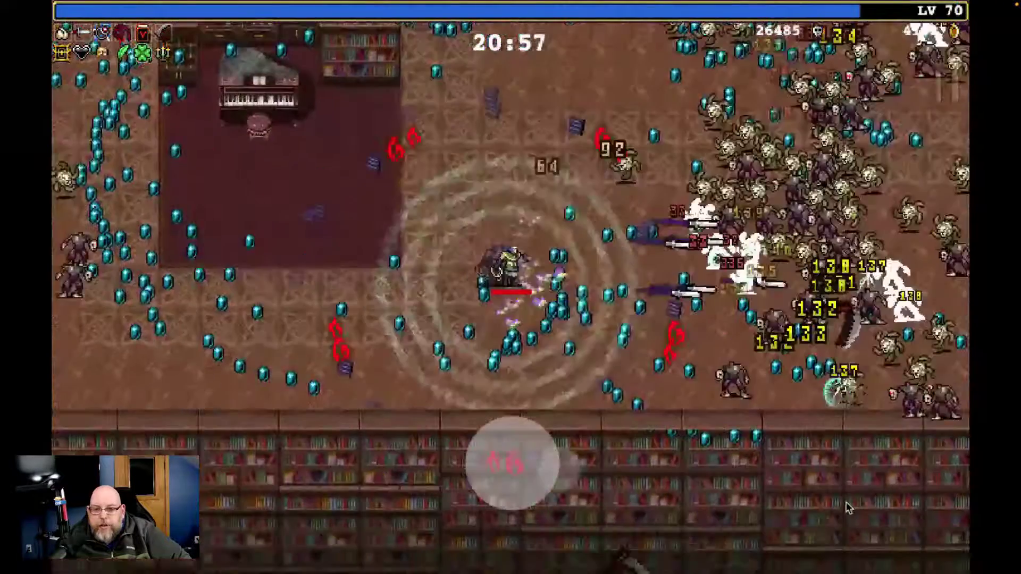
pyautogui.press('Right')
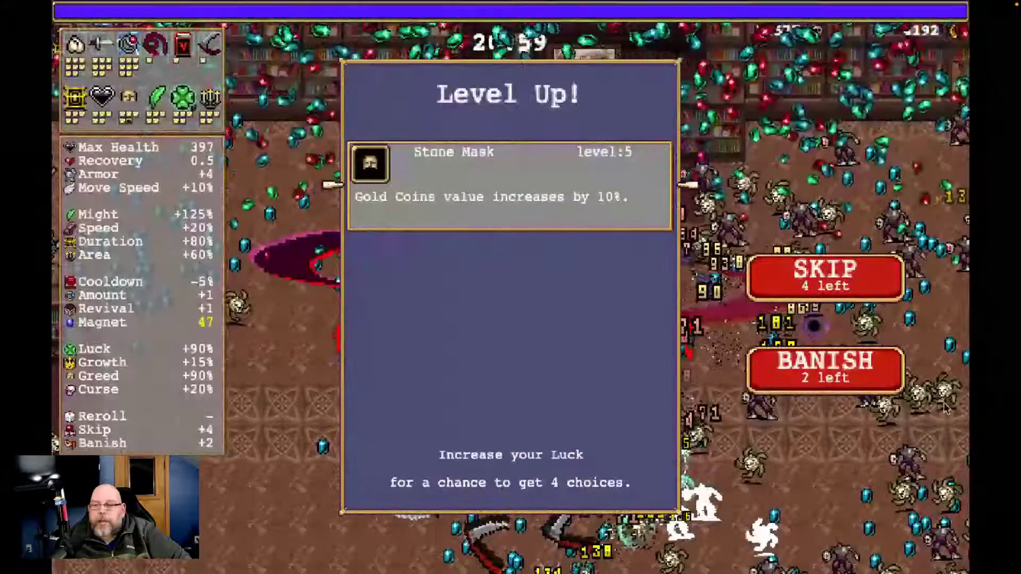
# Take the Stone Mask upgrade and keep dodging enemies around the arena
pyautogui.click(496, 181)
pyautogui.press('Left')
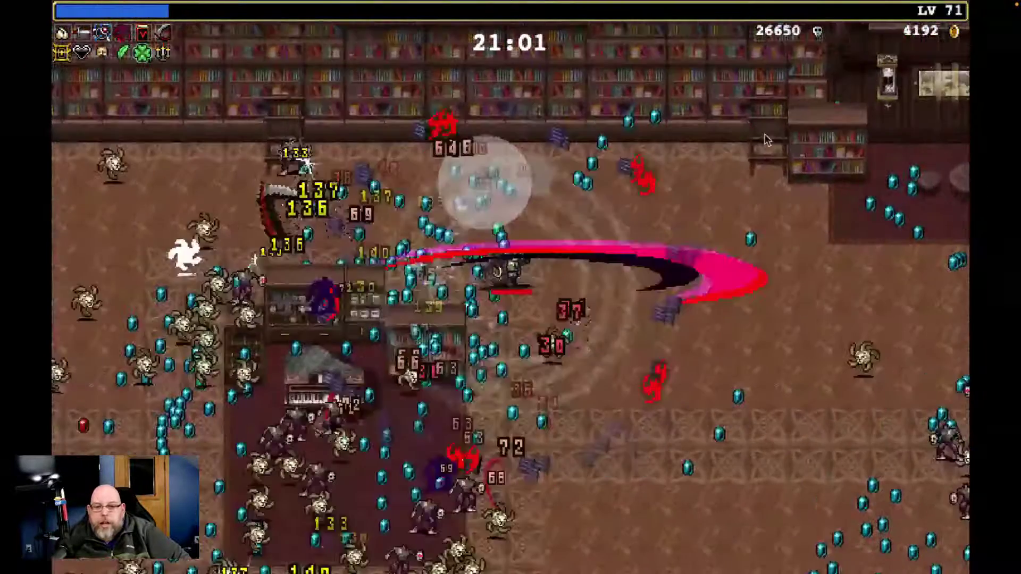
pyautogui.press('Up')
pyautogui.press('Left')
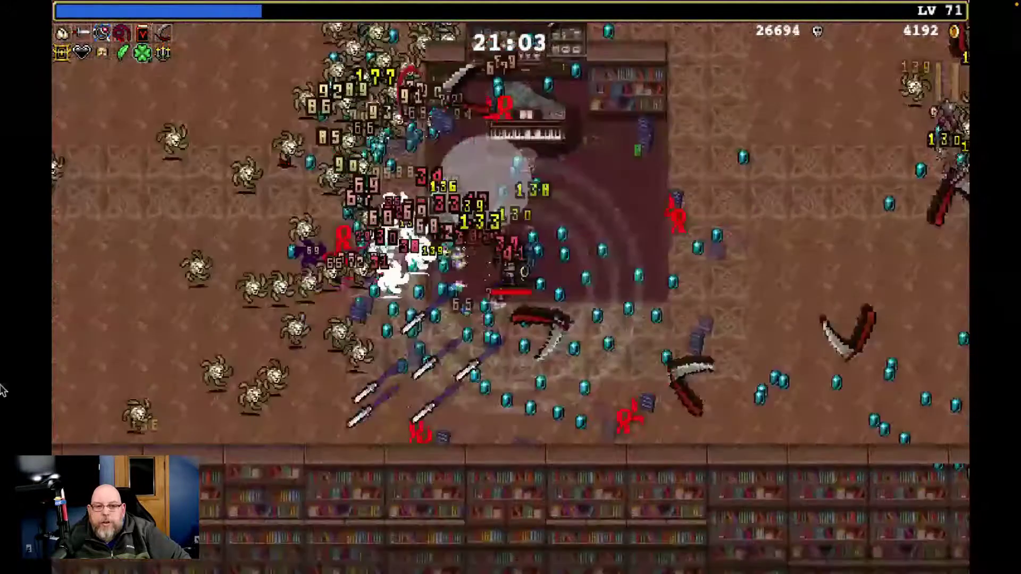
pyautogui.press('Up')
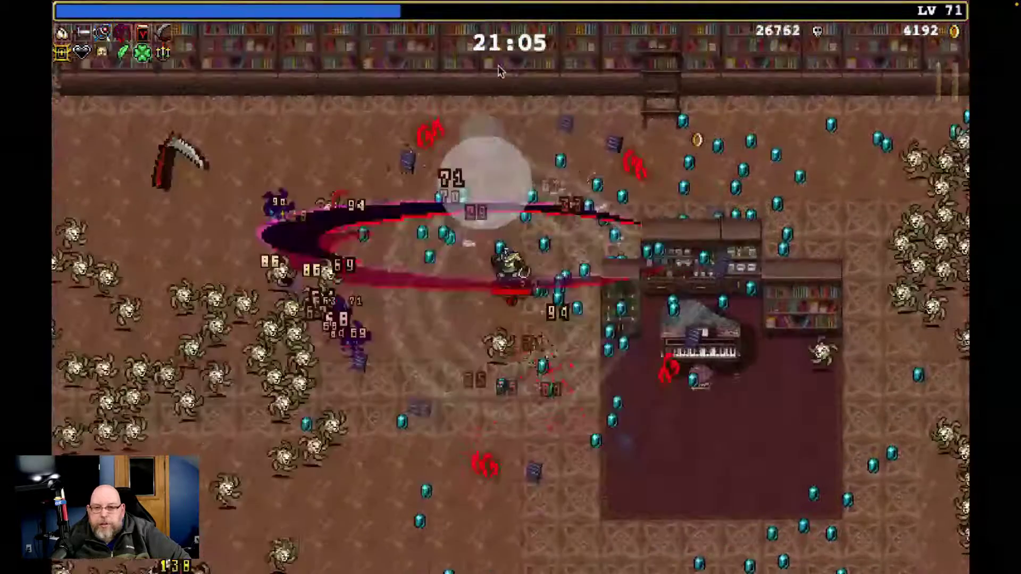
pyautogui.press('Down')
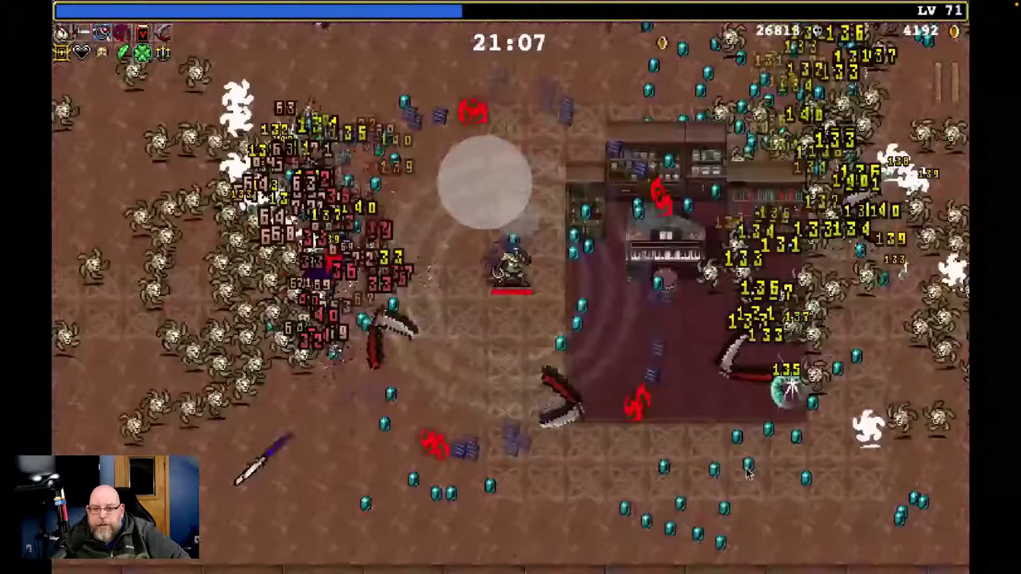
pyautogui.press('Right')
pyautogui.press('Right')
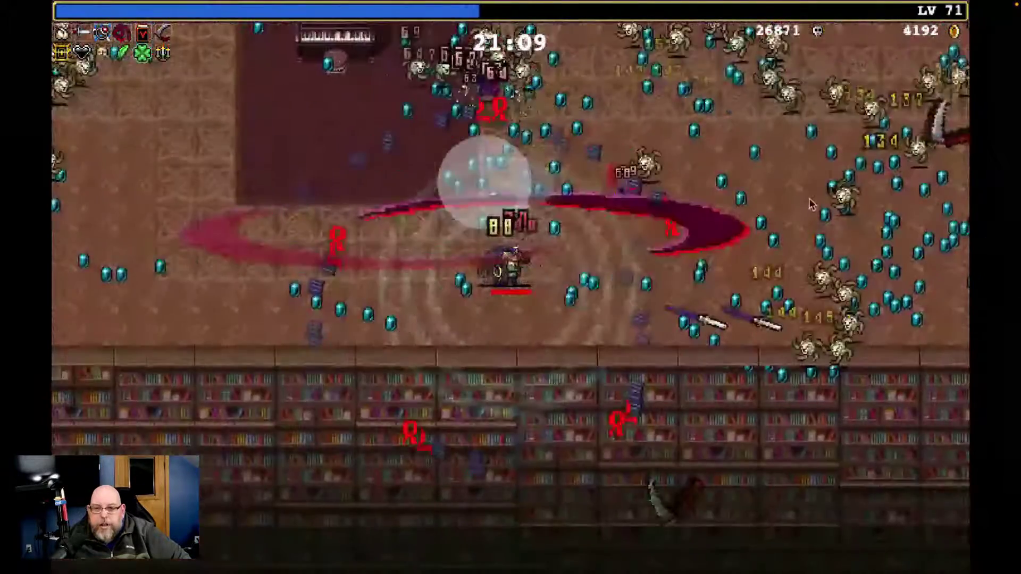
pyautogui.press('Up')
pyautogui.press('Down')
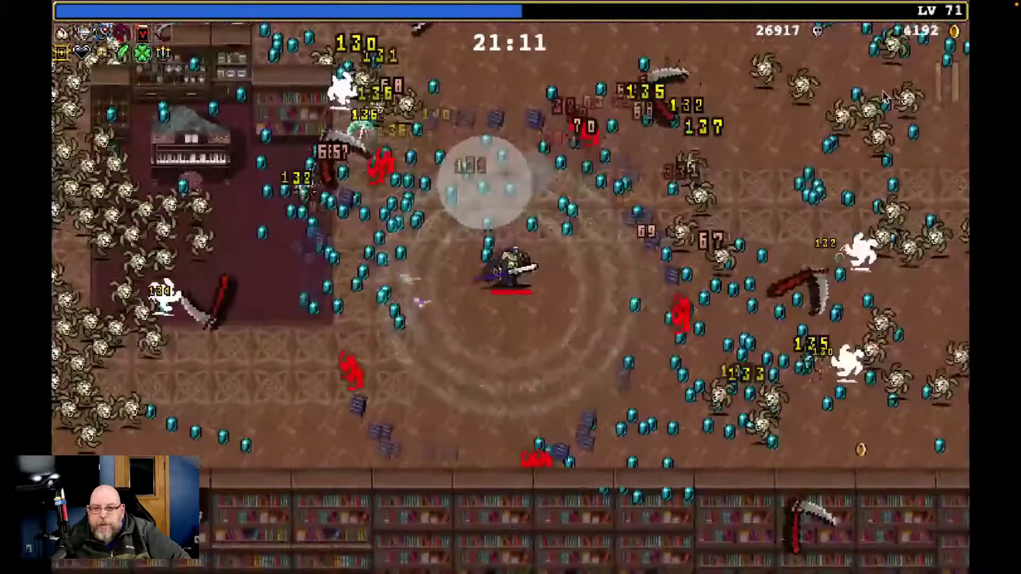
pyautogui.press('Right')
pyautogui.press('Up')
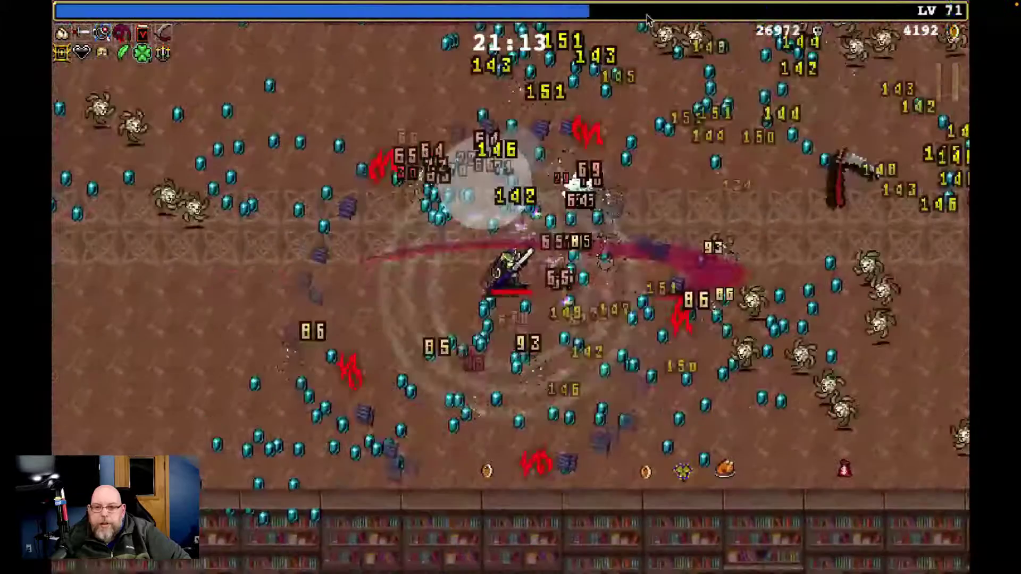
pyautogui.press('Left')
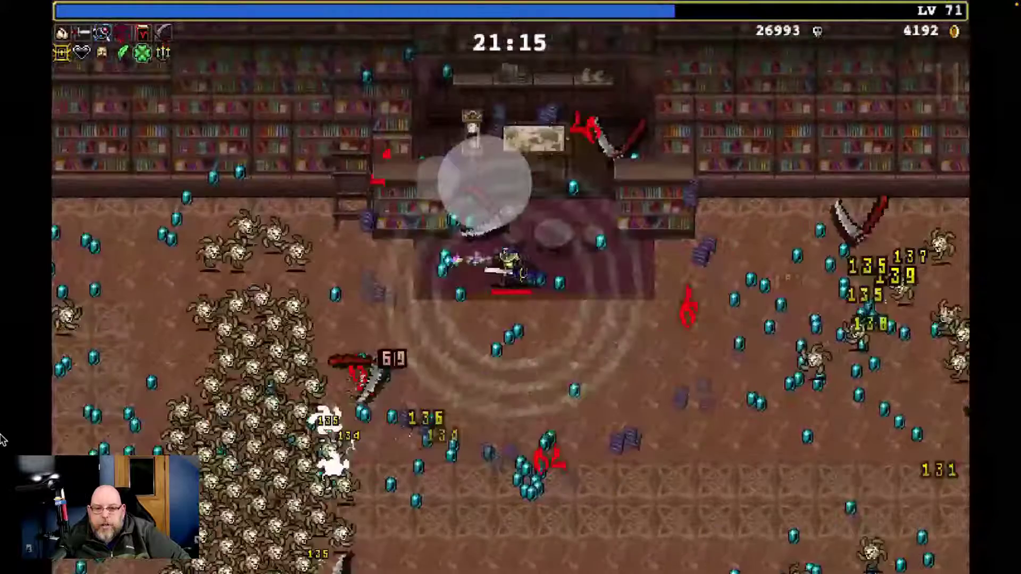
pyautogui.press('Down')
pyautogui.press('Down')
pyautogui.press('Right')
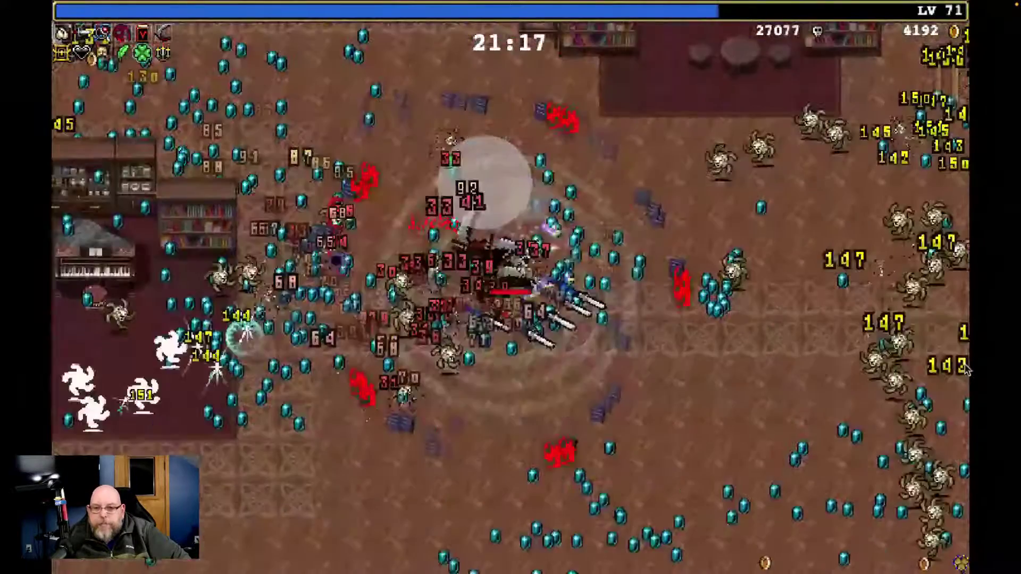
pyautogui.press('Down')
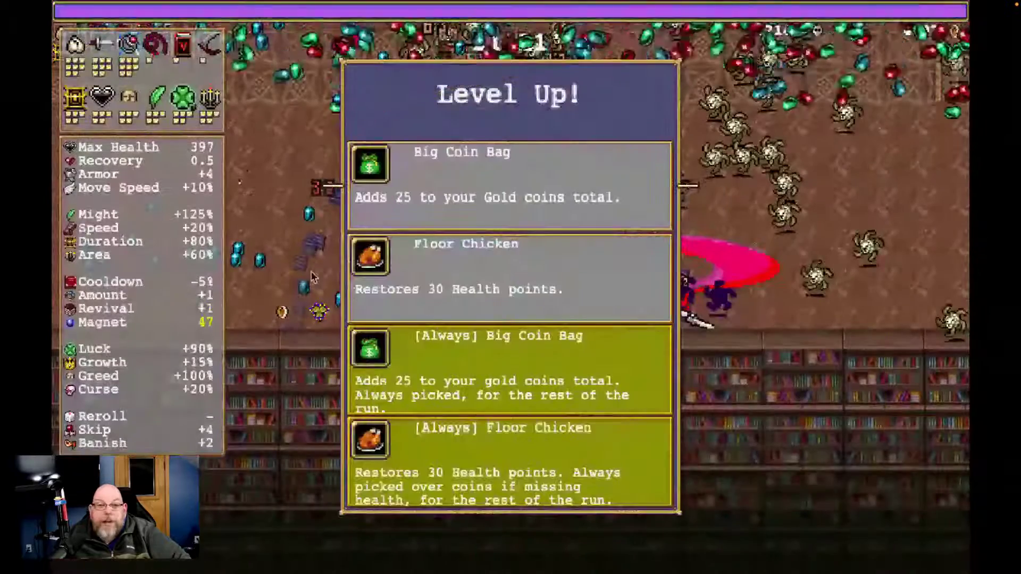
# Pick the [Always] Floor Chicken reward, steer around the arena, and reach the second treasure chest
pyautogui.click(521, 468)
pyautogui.press('Down')
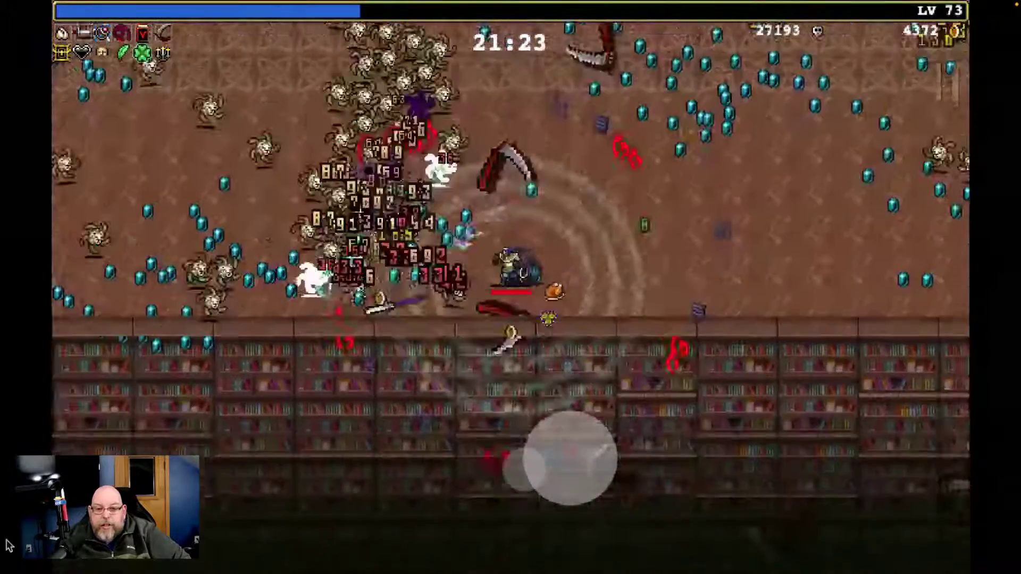
pyautogui.press('Up')
pyautogui.press('Left')
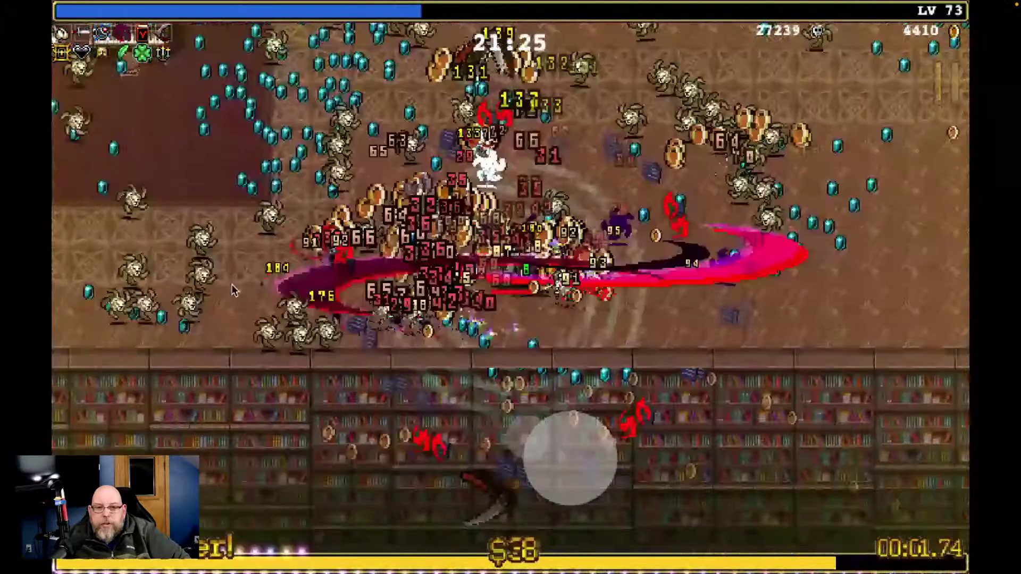
pyautogui.press('Up')
pyautogui.press('Right')
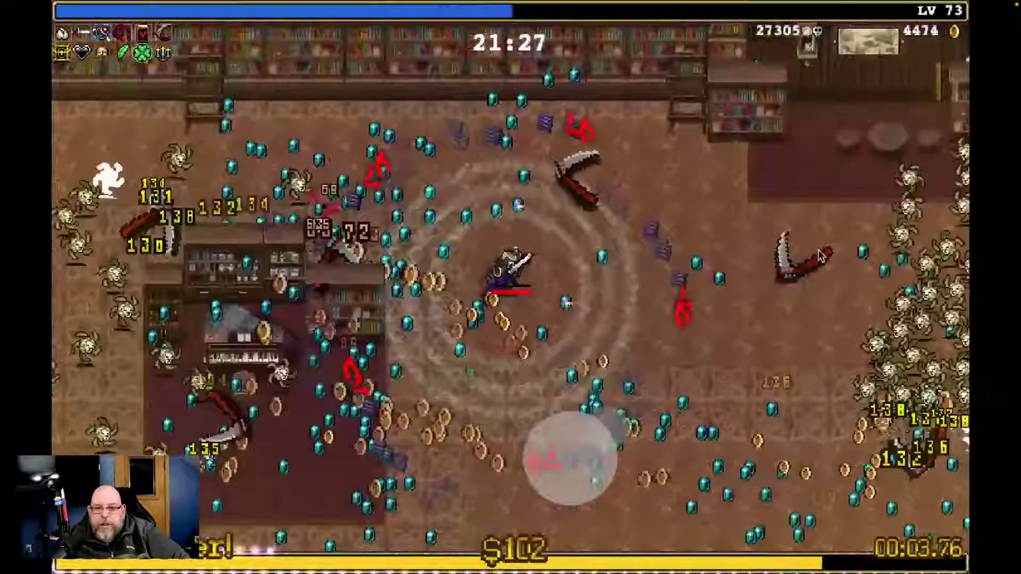
pyautogui.press('Right')
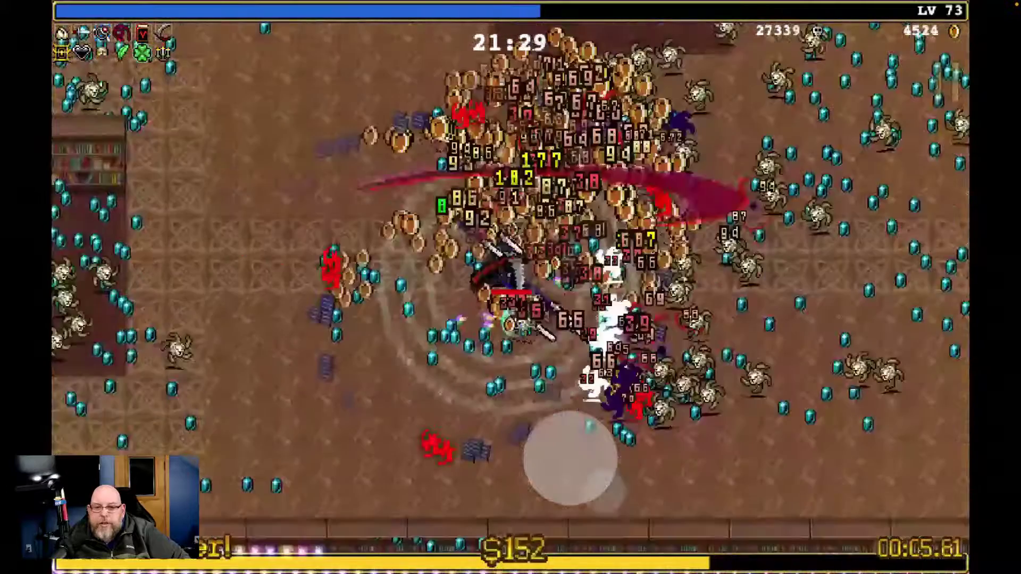
pyautogui.press('Up')
pyautogui.press('Right')
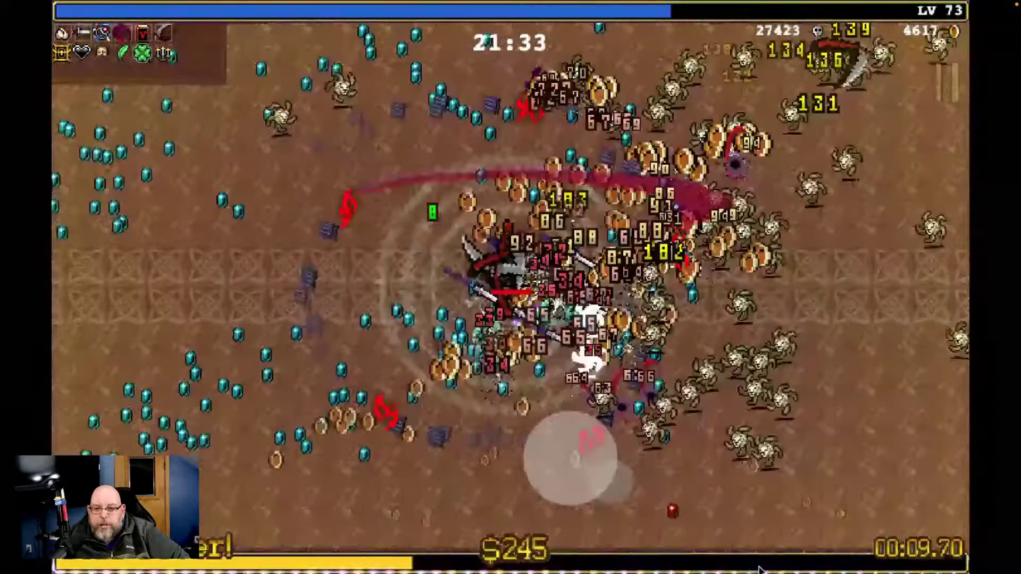
pyautogui.press('Down')
pyautogui.press('Right')
pyautogui.press('Up')
pyautogui.press('Right')
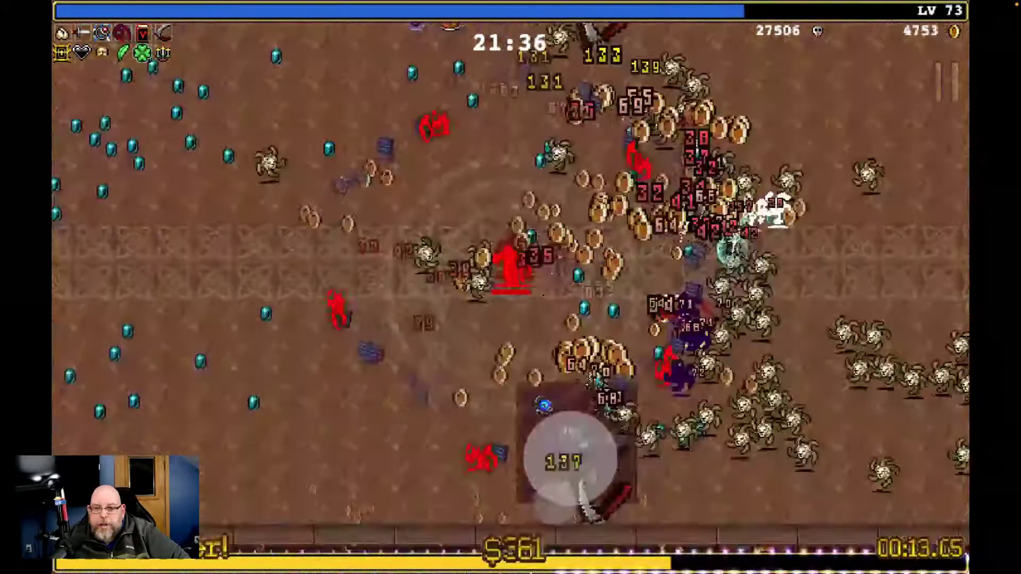
pyautogui.moveTo(534, 572)
pyautogui.mouseDown()
pyautogui.moveTo(1000, 427)
pyautogui.moveTo(952, 542)
pyautogui.moveTo(990, 366)
pyautogui.moveTo(1006, 382)
pyautogui.moveTo(922, 473)
pyautogui.moveTo(981, 98)
pyautogui.moveTo(744, 117)
pyautogui.moveTo(478, 224)
pyautogui.moveTo(269, 367)
pyautogui.moveTo(457, 503)
pyautogui.moveTo(431, 570)
pyautogui.moveTo(907, 418)
pyautogui.moveTo(807, 389)
pyautogui.moveTo(888, 374)
pyautogui.moveTo(952, 392)
pyautogui.moveTo(791, 439)
pyautogui.moveTo(591, 417)
pyautogui.moveTo(631, 414)
pyautogui.moveTo(546, 571)
pyautogui.moveTo(559, 532)
pyautogui.moveTo(478, 383)
pyautogui.moveTo(383, 360)
pyautogui.moveTo(405, 320)
pyautogui.moveTo(529, 174)
pyautogui.moveTo(468, 186)
pyautogui.moveTo(985, 454)
pyautogui.moveTo(937, 476)
pyautogui.moveTo(918, 440)
pyautogui.moveTo(562, 480)
pyautogui.moveTo(440, 423)
pyautogui.moveTo(408, 530)
pyautogui.moveTo(880, 424)
pyautogui.moveTo(864, 383)
pyautogui.moveTo(876, 409)
pyautogui.moveTo(838, 416)
pyautogui.moveTo(446, 435)
pyautogui.moveTo(384, 421)
pyautogui.mouseUp()
pyautogui.moveTo(569, 457)
pyautogui.mouseDown()
pyautogui.moveTo(769, 472)
pyautogui.moveTo(326, 417)
pyautogui.moveTo(430, 279)
pyautogui.moveTo(404, 468)
pyautogui.moveTo(856, 462)
pyautogui.moveTo(701, 468)
pyautogui.moveTo(721, 357)
pyautogui.moveTo(640, 477)
pyautogui.moveTo(726, 403)
pyautogui.moveTo(774, 458)
pyautogui.moveTo(745, 494)
pyautogui.moveTo(968, 432)
pyautogui.moveTo(694, 509)
pyautogui.moveTo(665, 532)
pyautogui.mouseUp()
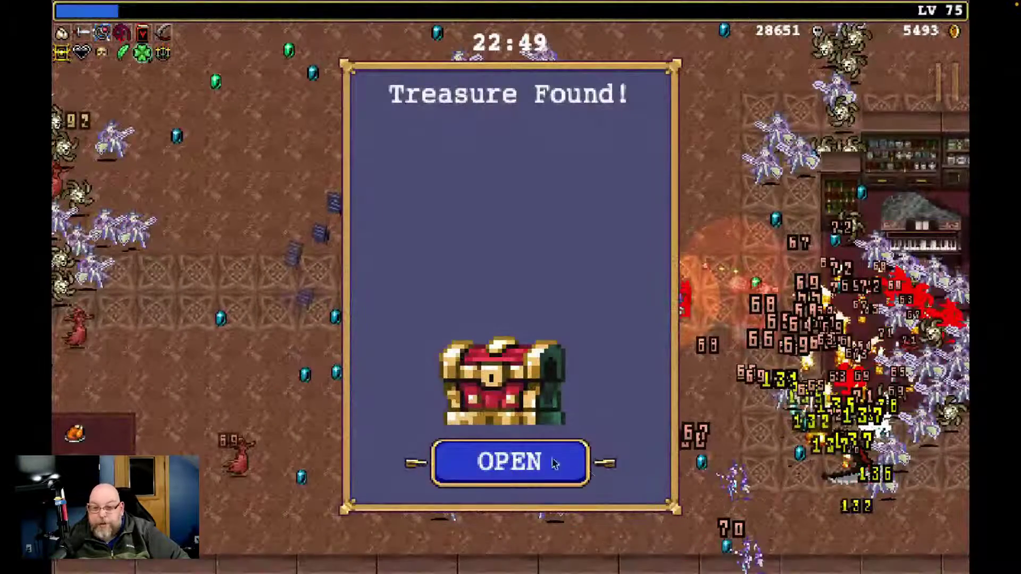
pyautogui.click(498, 462)
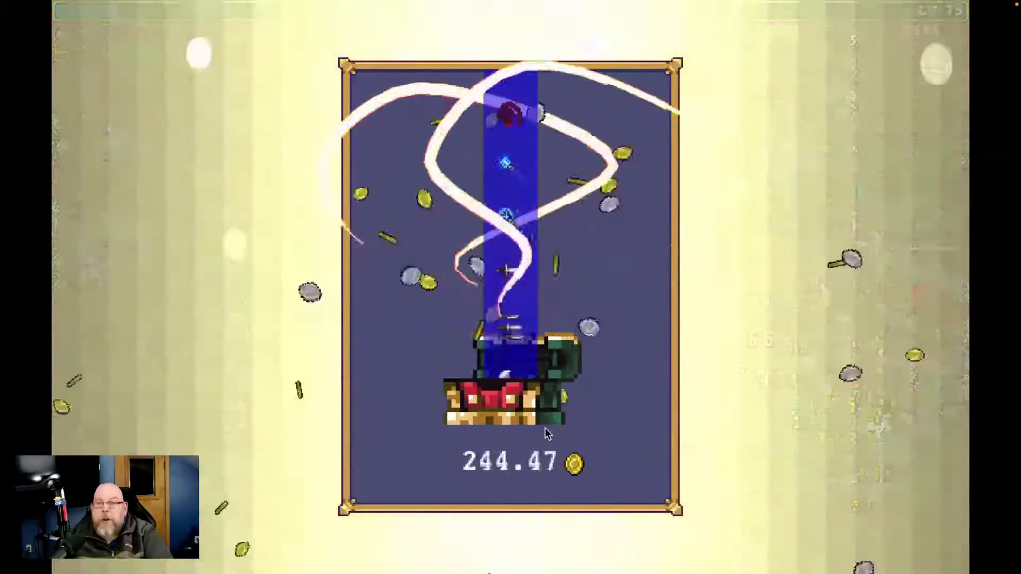
# Quit the game, switch desktops and apps to bring Finder forward, and open Spotlight Search
pyautogui.press('super+q')
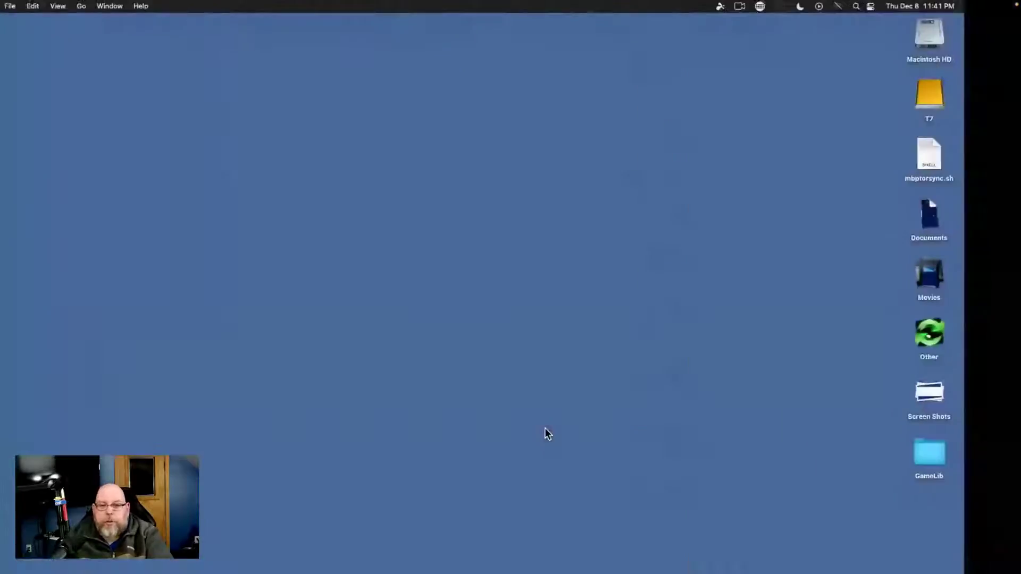
pyautogui.press('super+Tab')
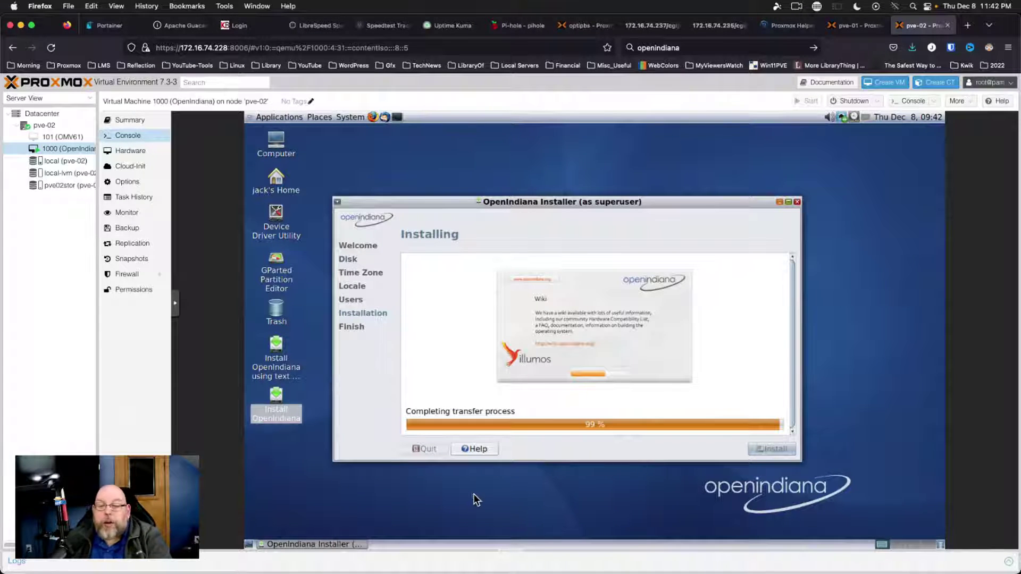
pyautogui.hotkey('ctrl', 'Right')
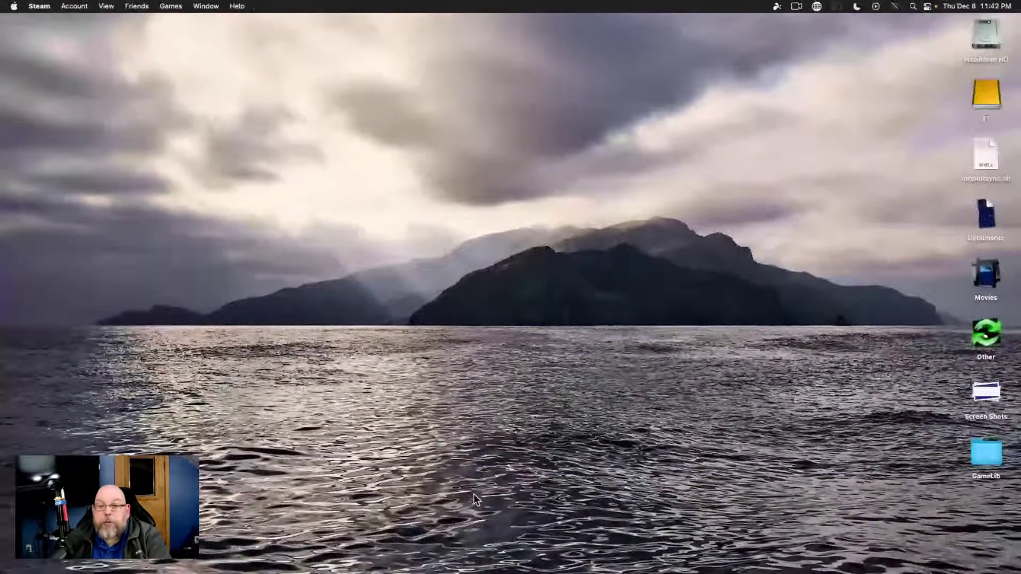
pyautogui.press('super+Tab')
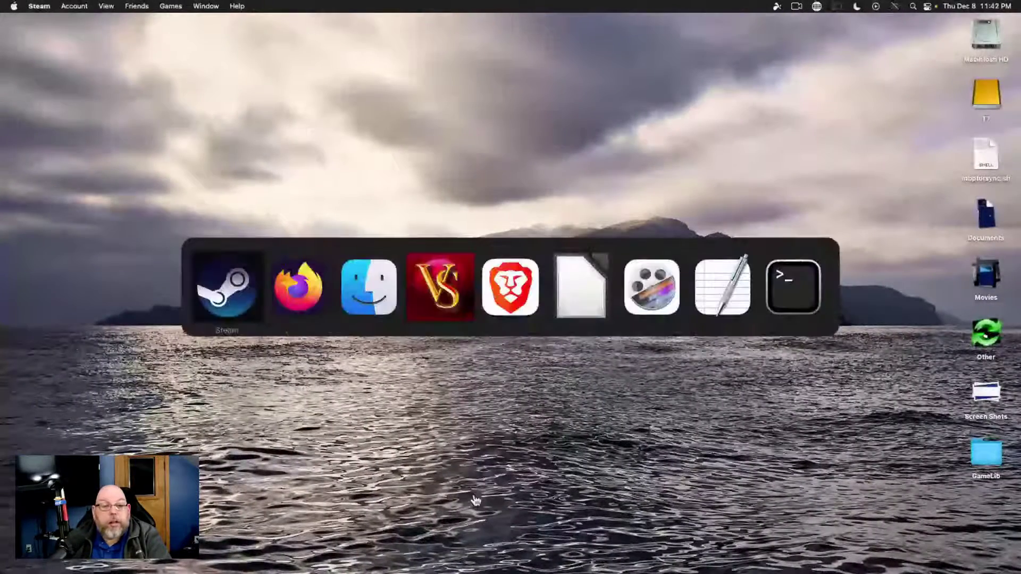
pyautogui.press('super+Tab')
pyautogui.press('super+Tab')
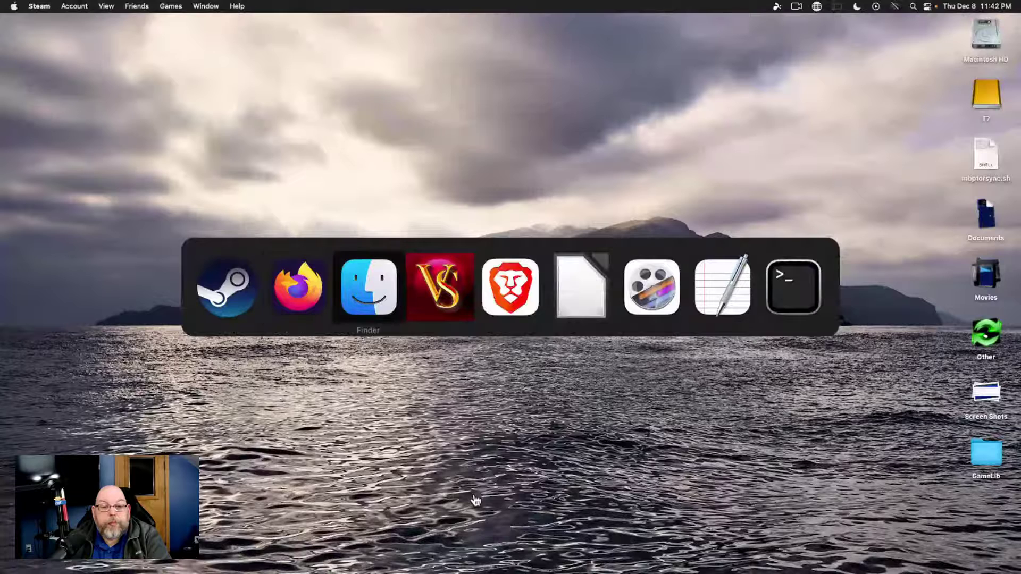
pyautogui.press('super+space')
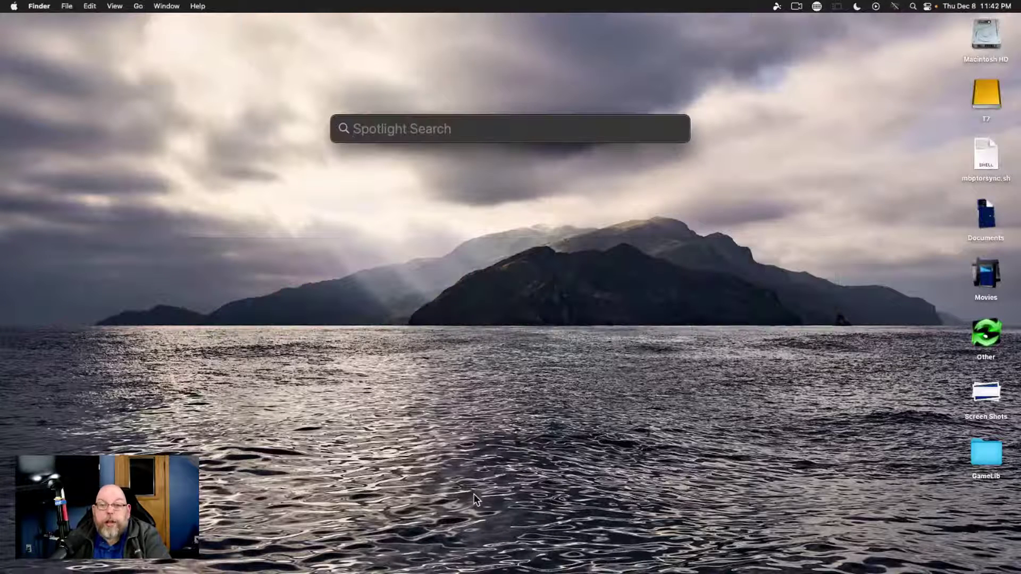
# Launch Microsoft Remote Desktop and sign in to Win10SSD-Optiplex with the account username and password
pyautogui.write('micro')
pyautogui.press('Return')
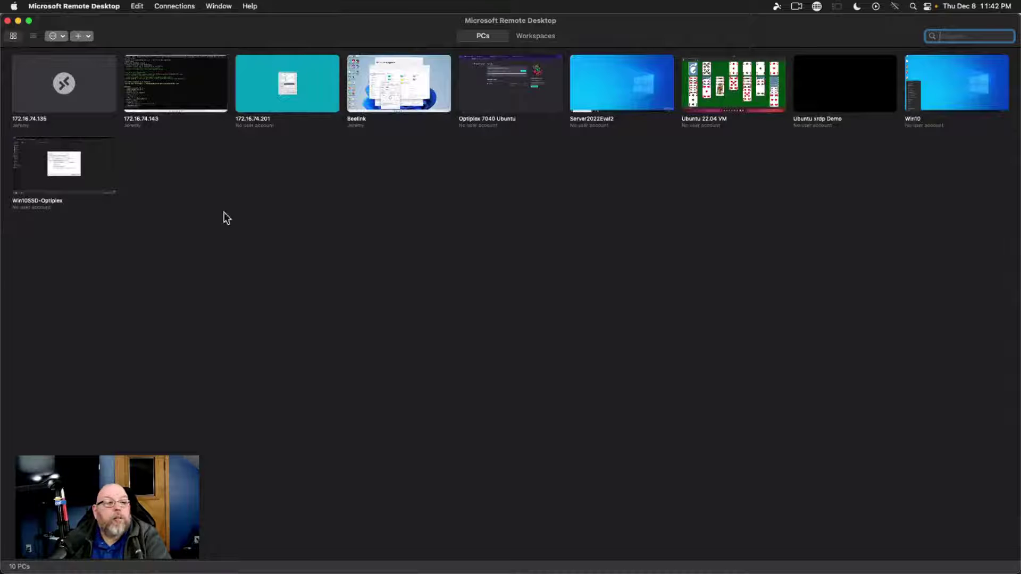
pyautogui.doubleClick(59, 166)
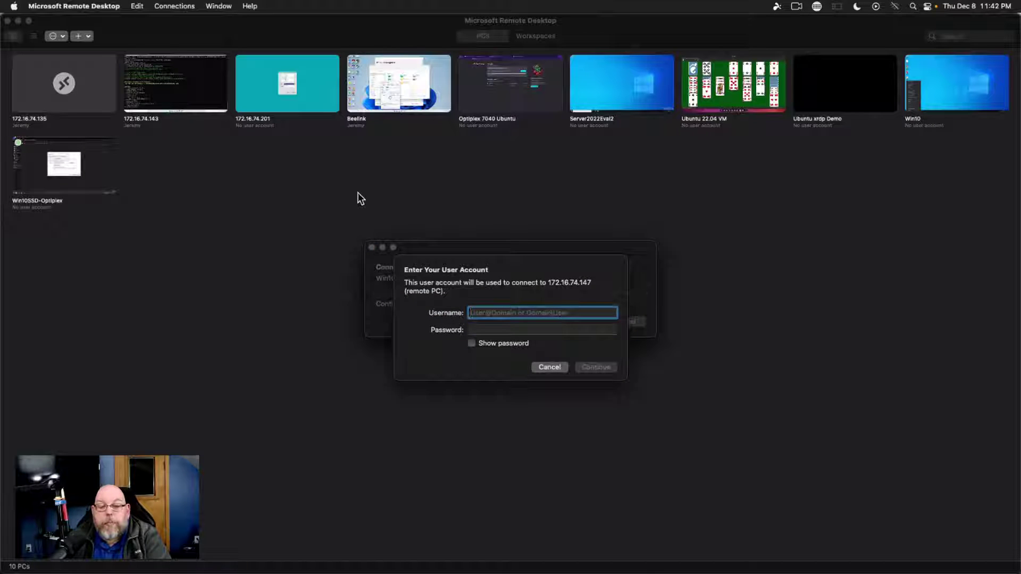
pyautogui.write('leil')
pyautogui.press('Tab')
pyautogui.write('••')
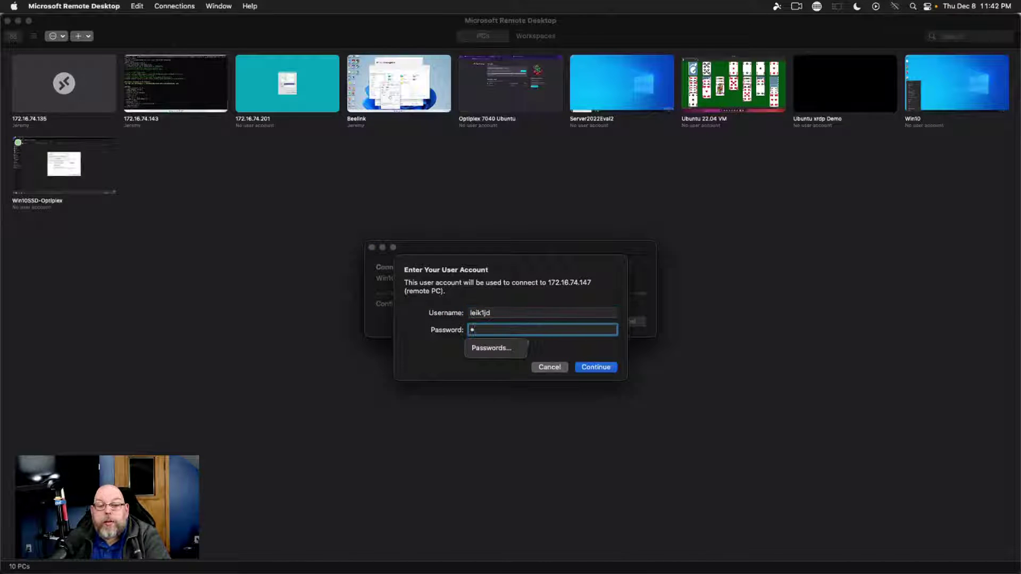
pyautogui.write('••••••••')
pyautogui.press('Return')
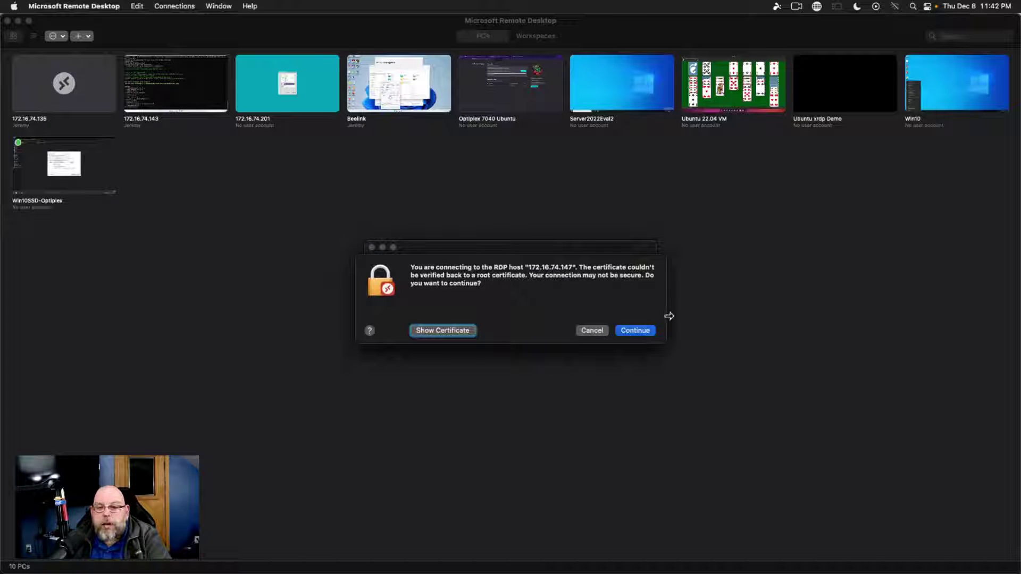
# Accept the unverified certificate and retry the credentials several times, then dismiss the failed prompt
pyautogui.click(645, 330)
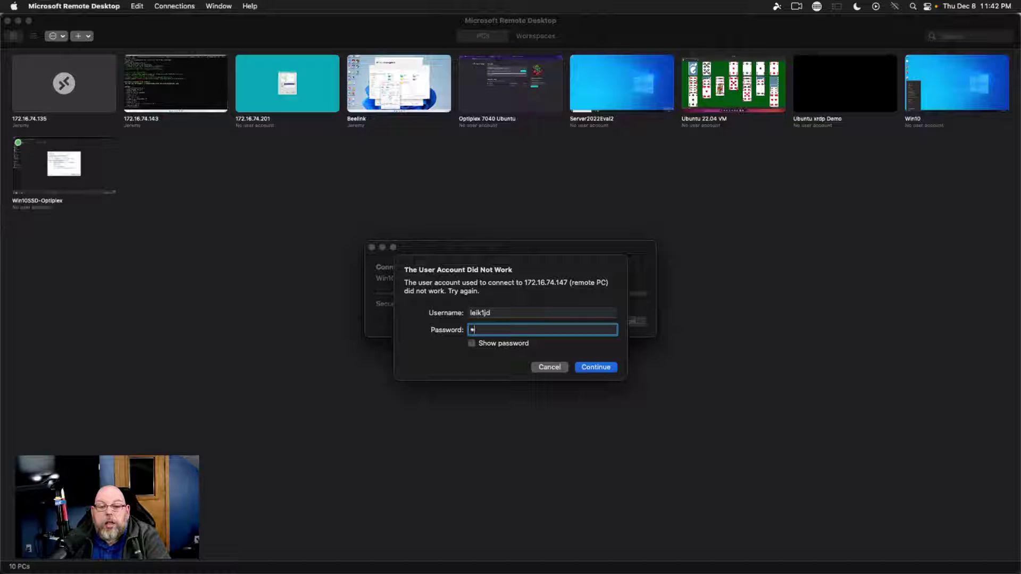
pyautogui.write('•••••••••')
pyautogui.press('Return')
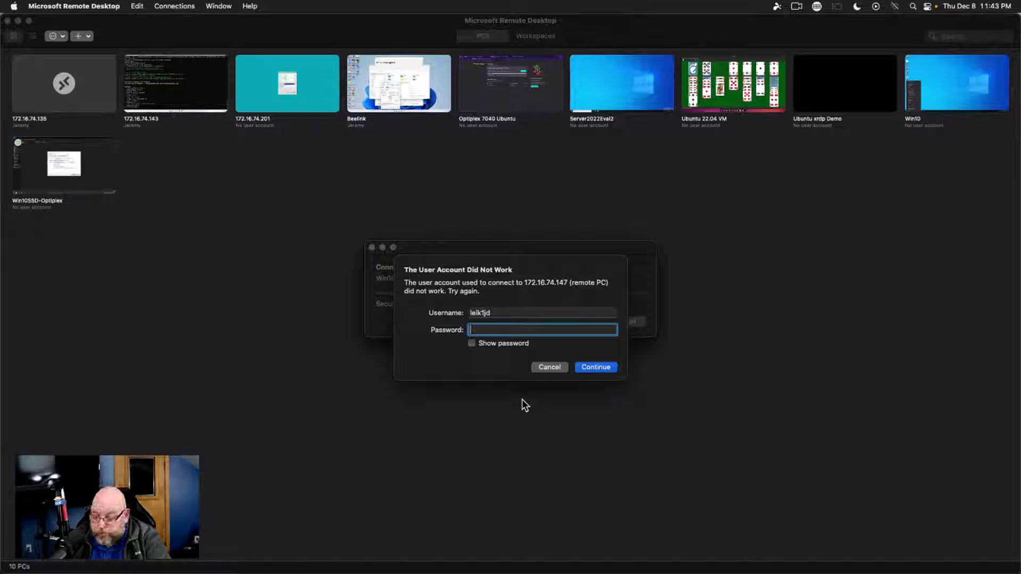
pyautogui.write('••••••••••')
pyautogui.press('Return')
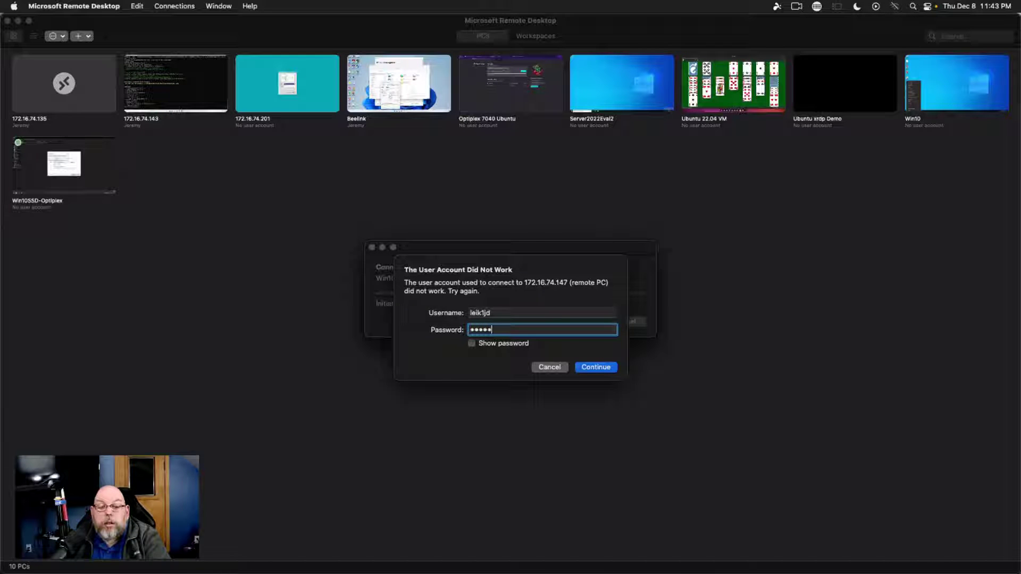
pyautogui.press('Return')
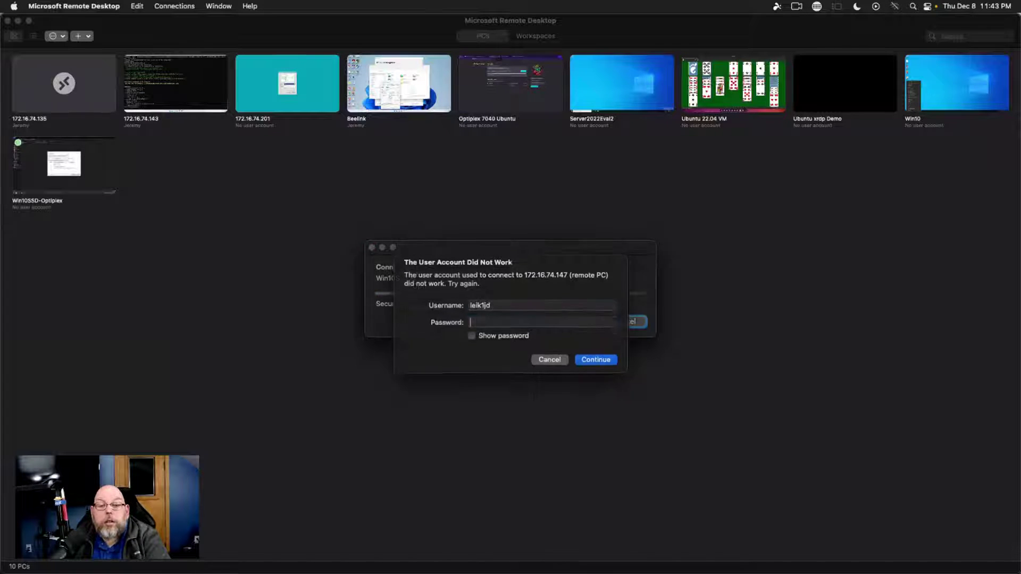
pyautogui.press('BackSpace')
pyautogui.write('lelk')
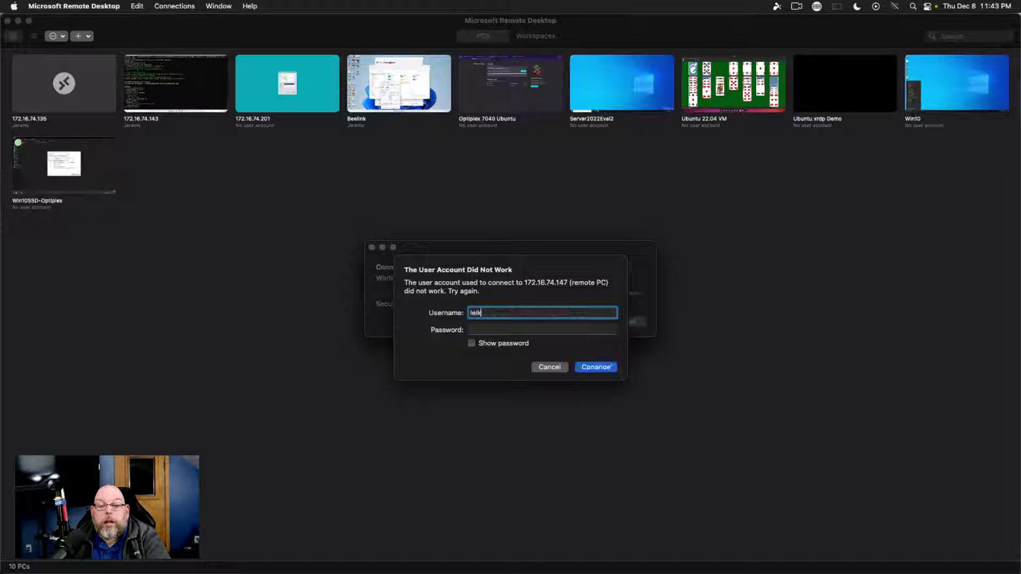
pyautogui.press('Tab')
pyautogui.write('•')
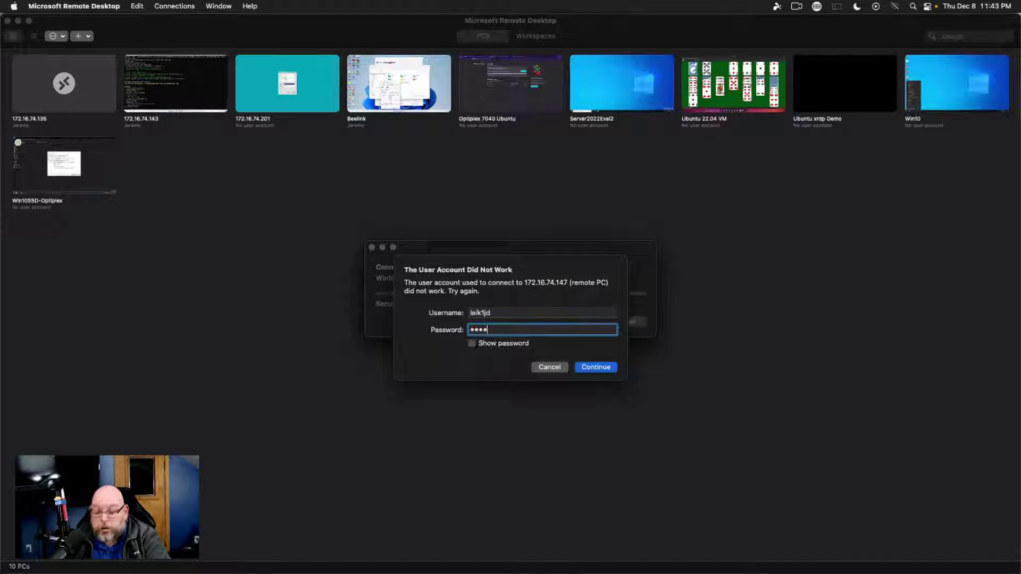
pyautogui.write('•••••••••')
pyautogui.press('Return')
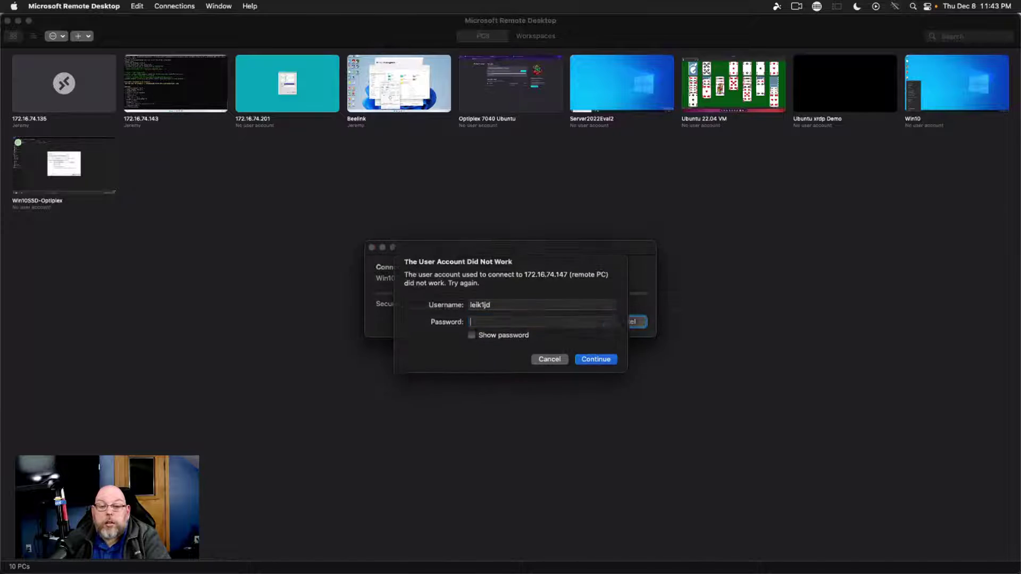
pyautogui.press('Escape')
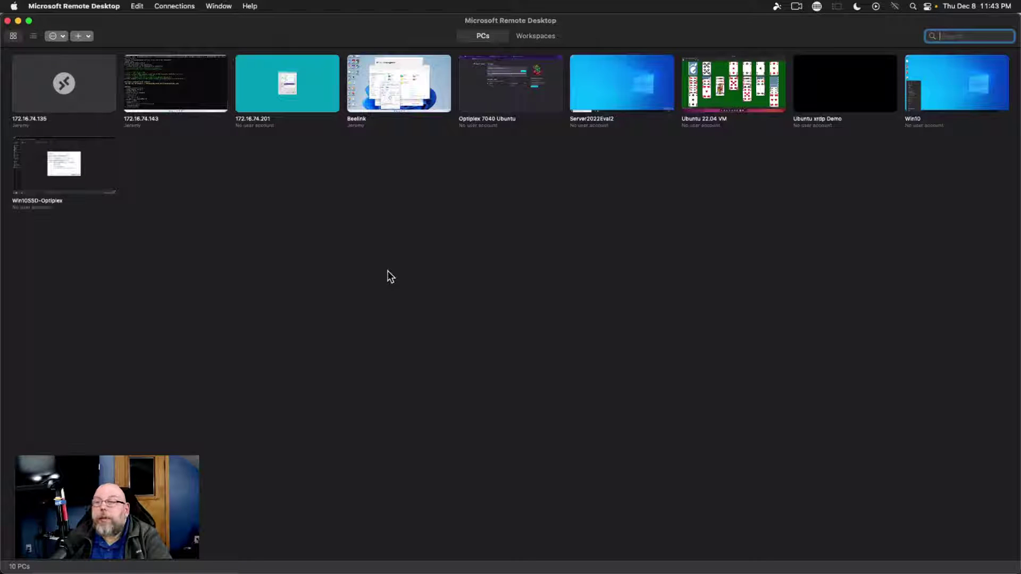
# Retry Win10SSD-Optiplex with a different log-in, cancel the failed connection, and return to the Proxmox console
pyautogui.moveTo(71, 191)
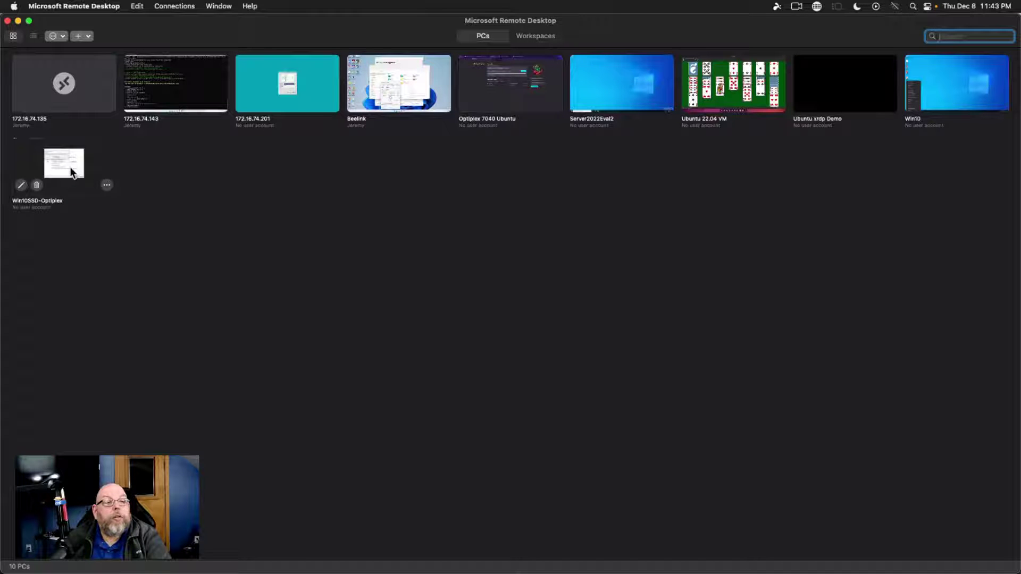
pyautogui.doubleClick(73, 173)
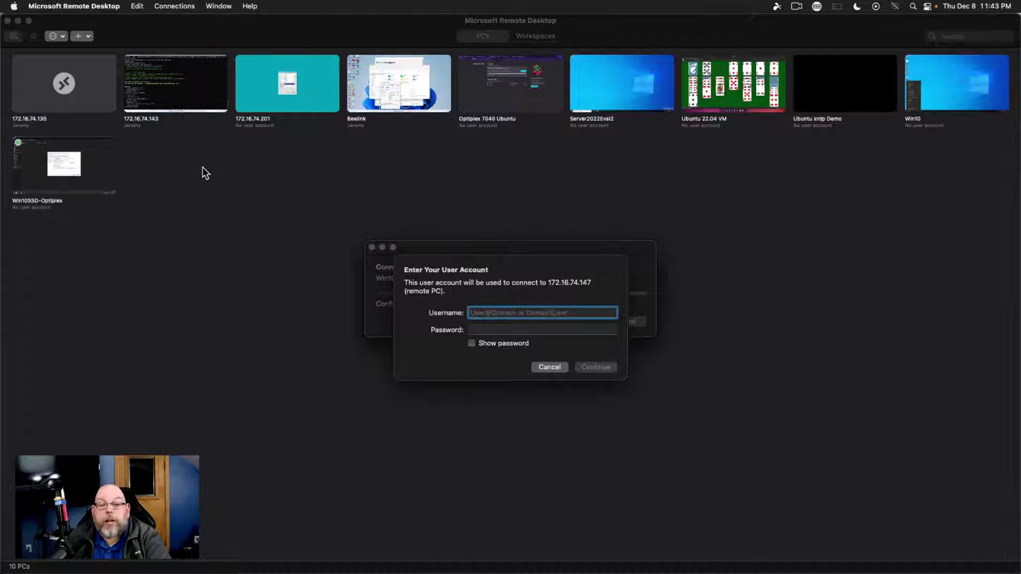
pyautogui.write('jeik1jd')
pyautogui.press('Tab')
pyautogui.write('*')
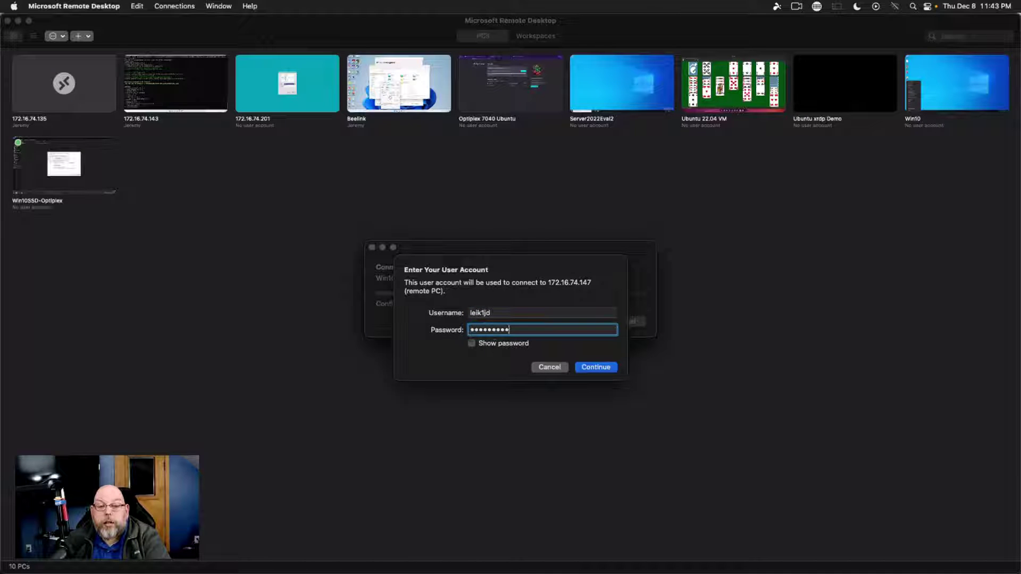
pyautogui.press('Return')
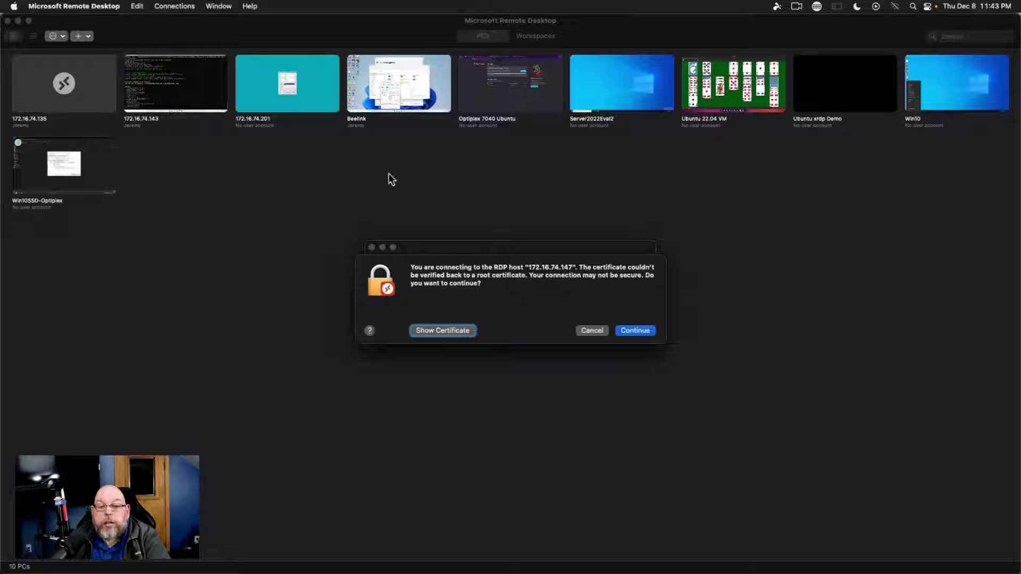
pyautogui.click(642, 333)
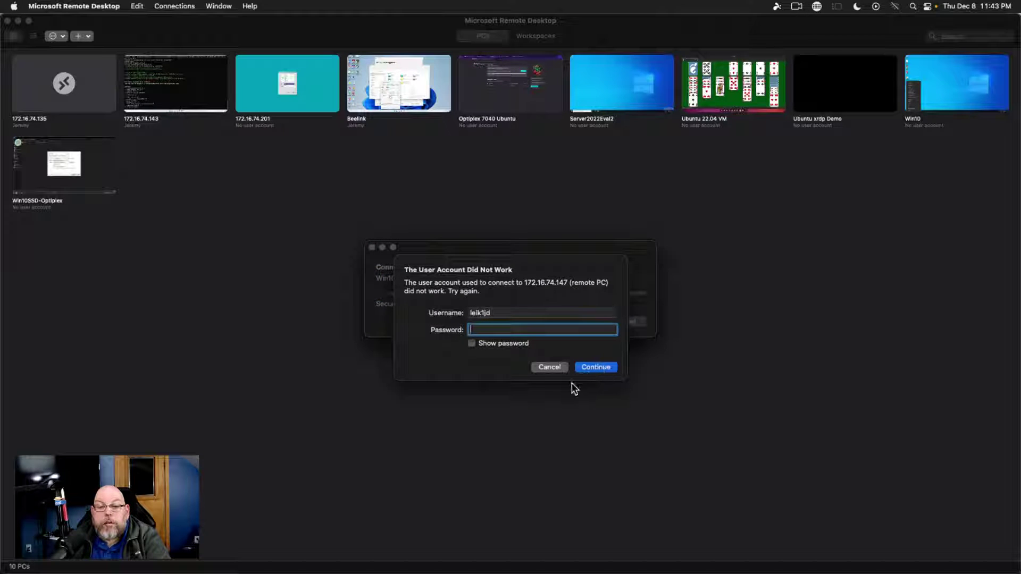
pyautogui.click(550, 368)
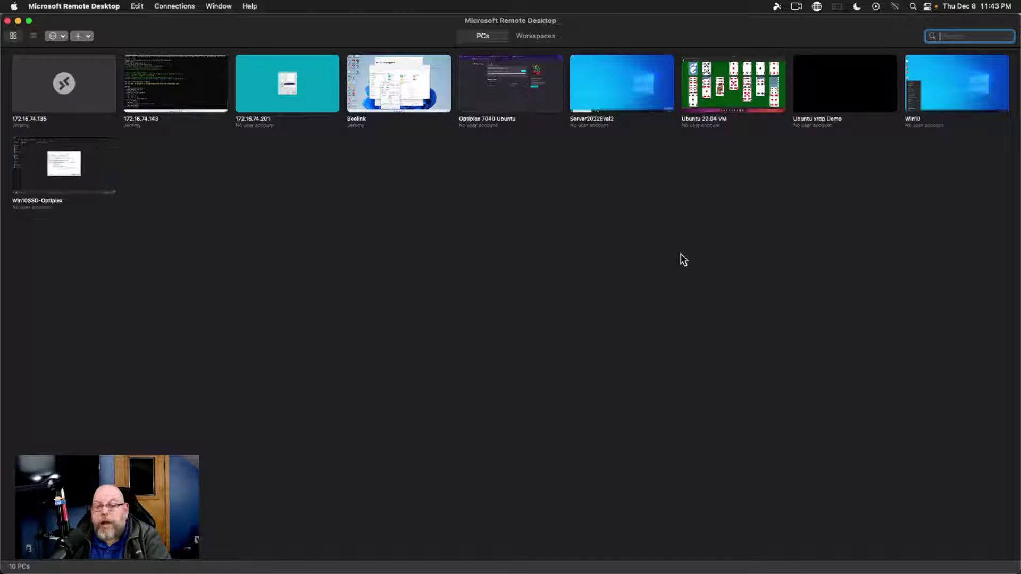
pyautogui.hotkey('ctrl', 'Left')
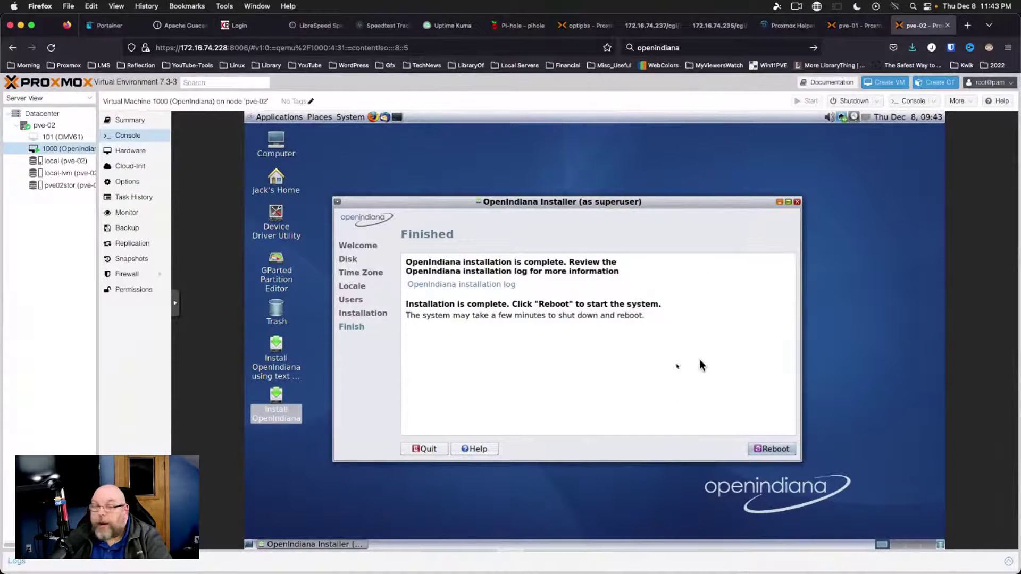
# Reboot the VM, set its CD/DVD drive to 'Do not use any media', and boot the default entry
pyautogui.click(766, 448)
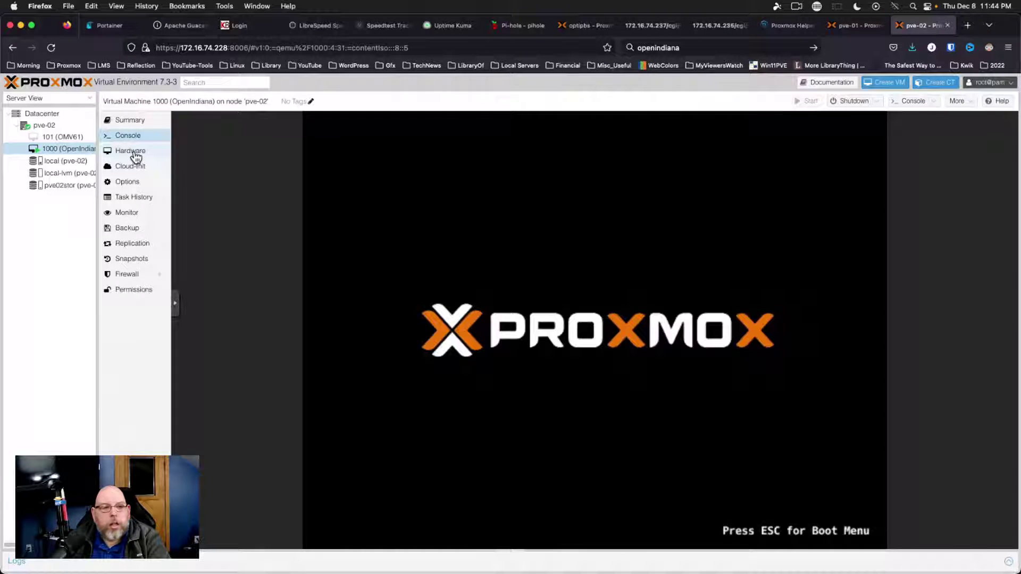
pyautogui.click(135, 153)
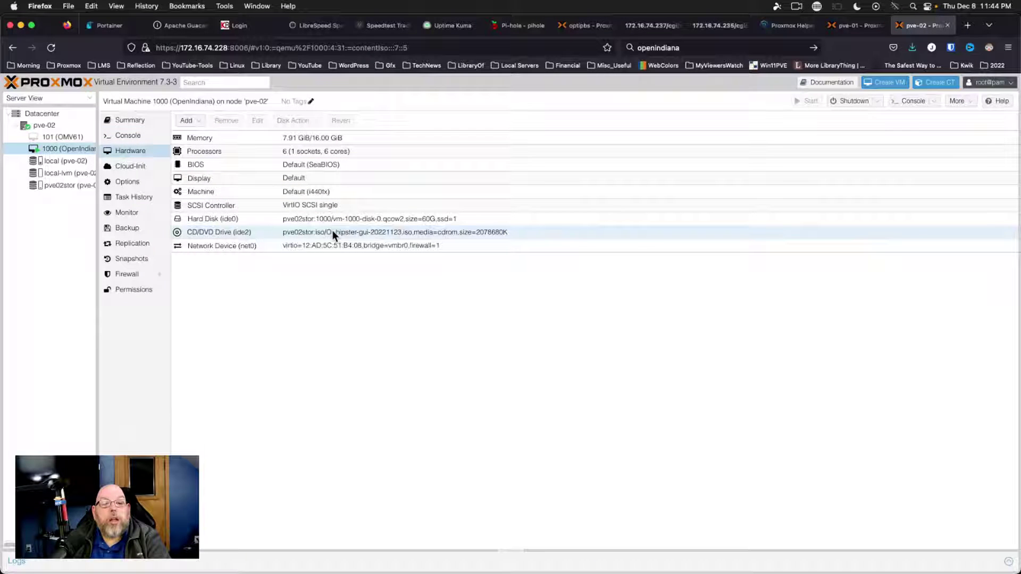
pyautogui.doubleClick(334, 233)
pyautogui.click(442, 354)
pyautogui.click(549, 378)
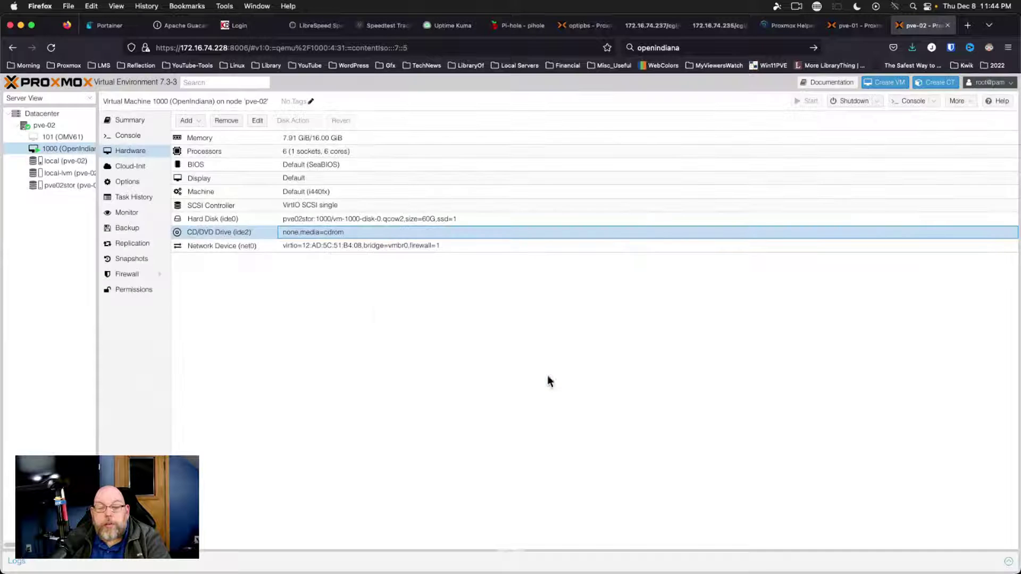
pyautogui.click(130, 136)
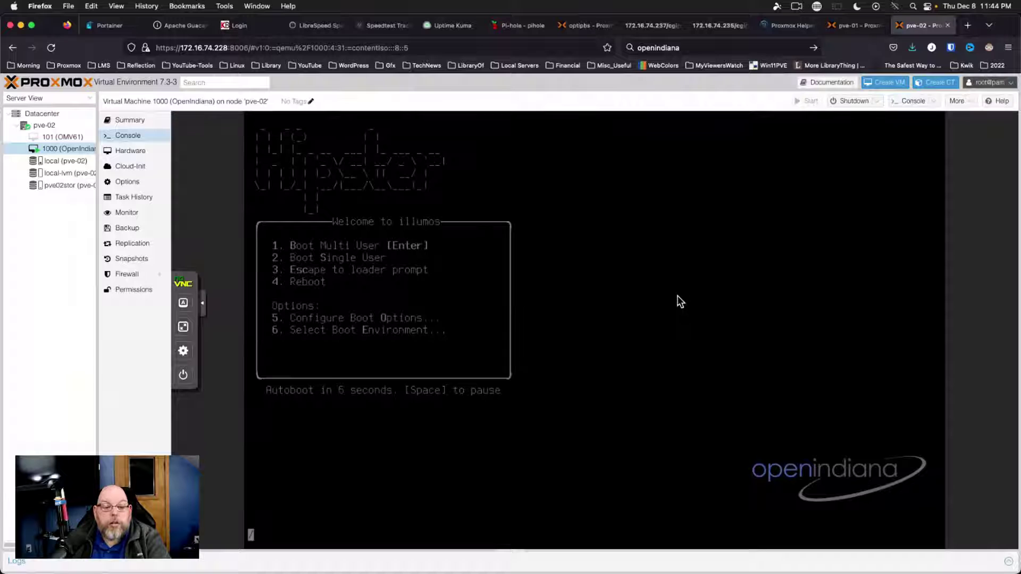
pyautogui.press('Return')
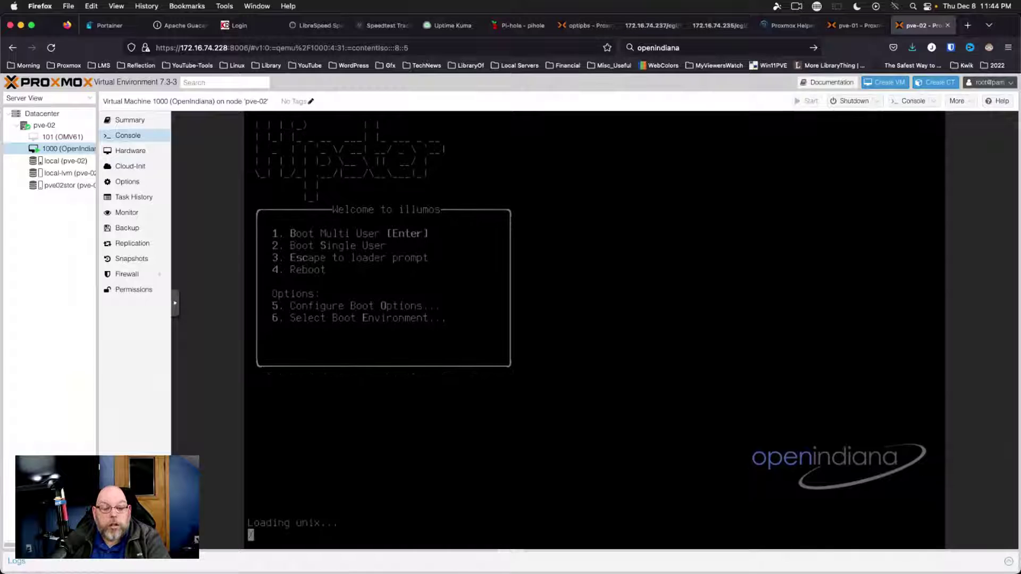
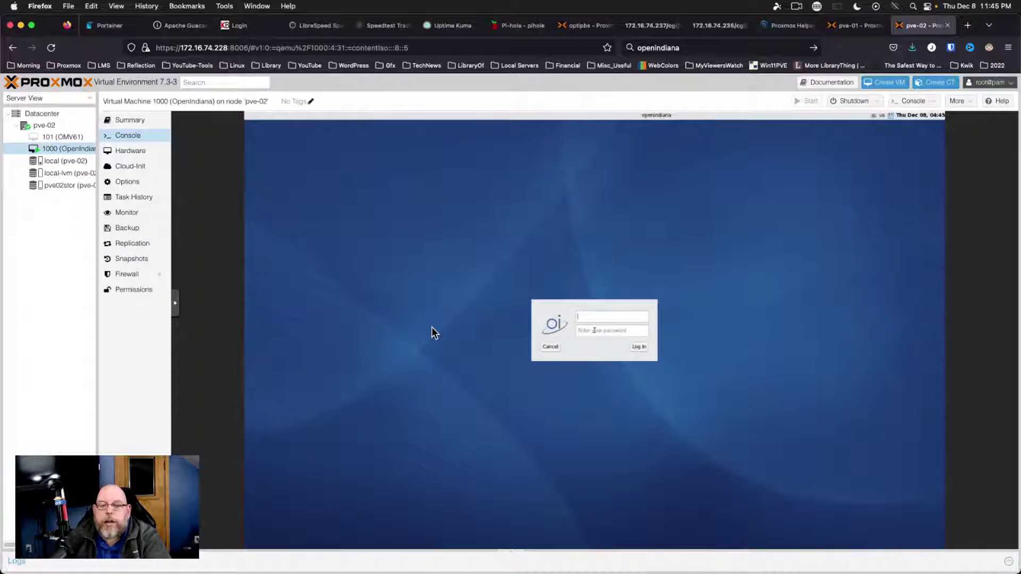
# Log in to the OpenIndiana desktop with the user's username and password
pyautogui.write('l')
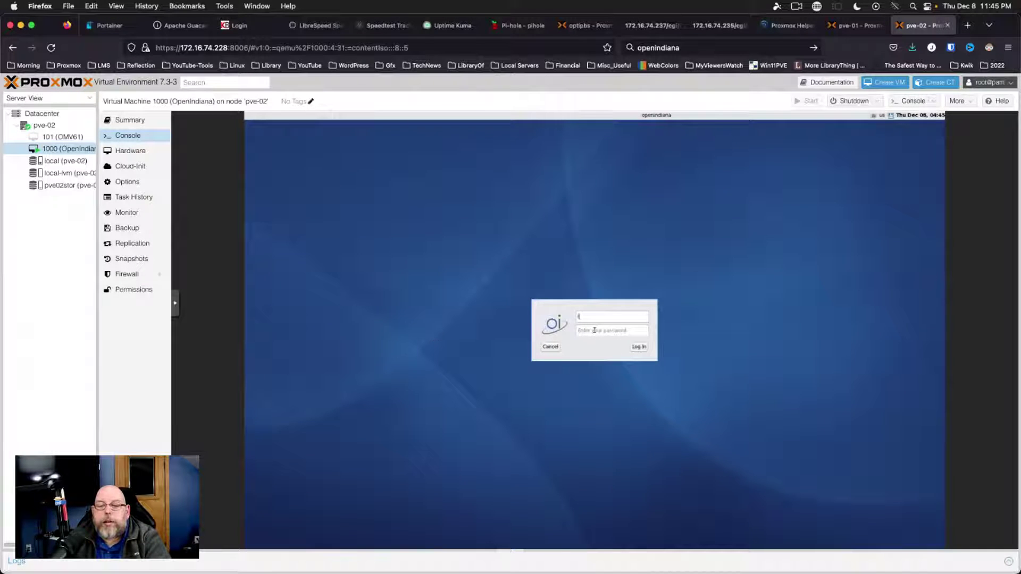
pyautogui.write('erk1jd')
pyautogui.press('Tab')
pyautogui.write('***')
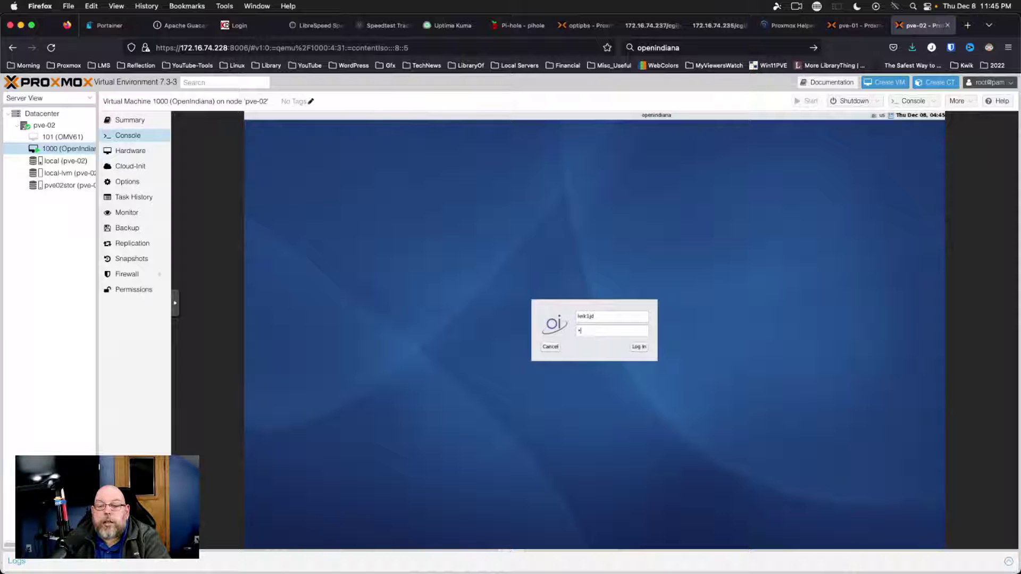
pyautogui.write('**')
pyautogui.press('Return')
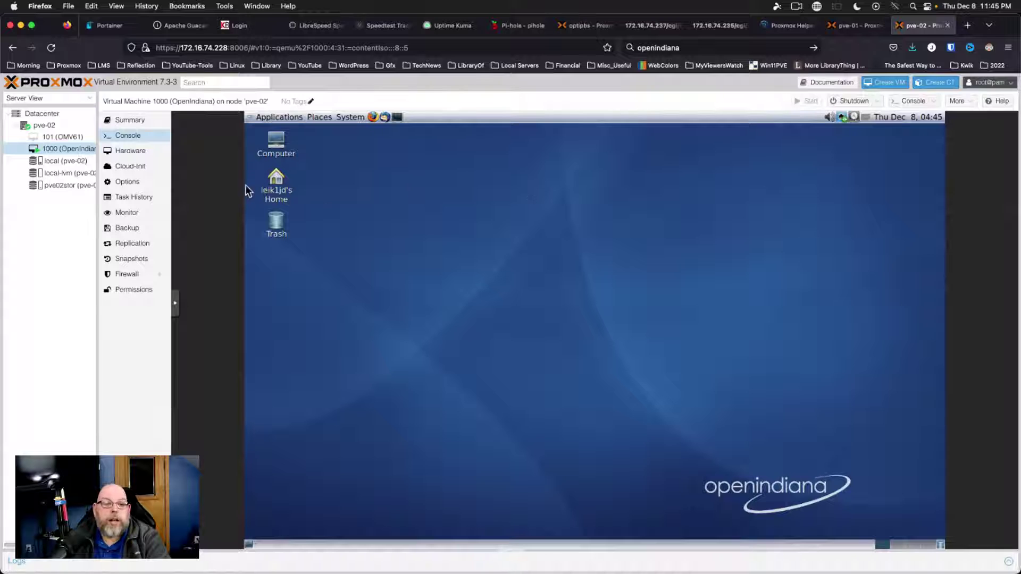
pyautogui.click(373, 118)
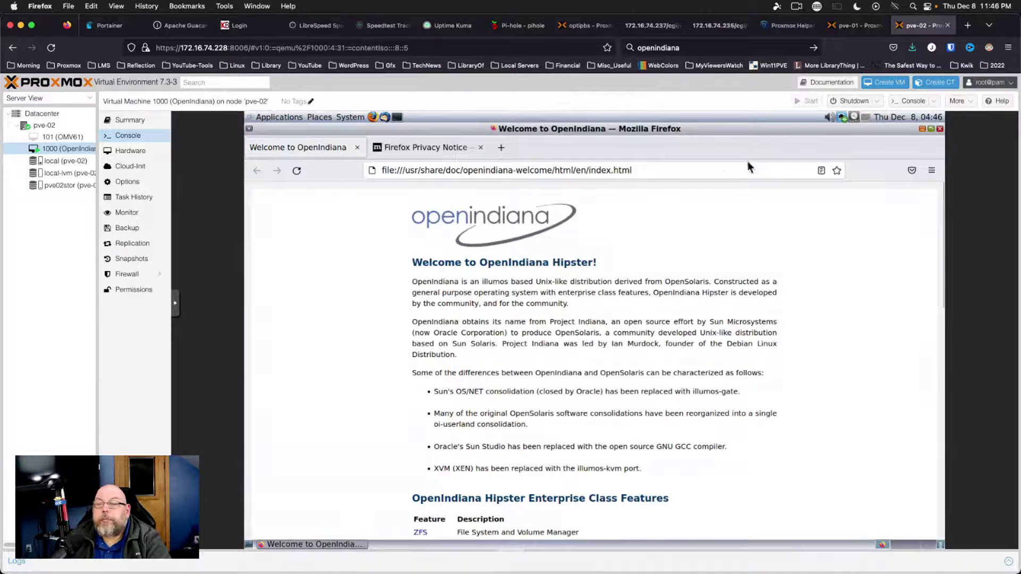
pyautogui.click(931, 171)
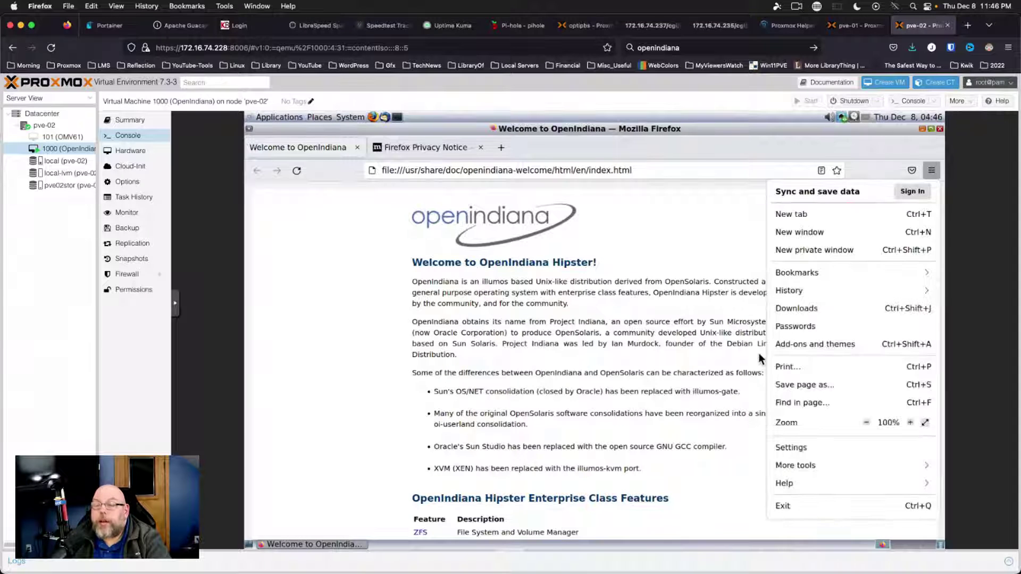
pyautogui.click(789, 484)
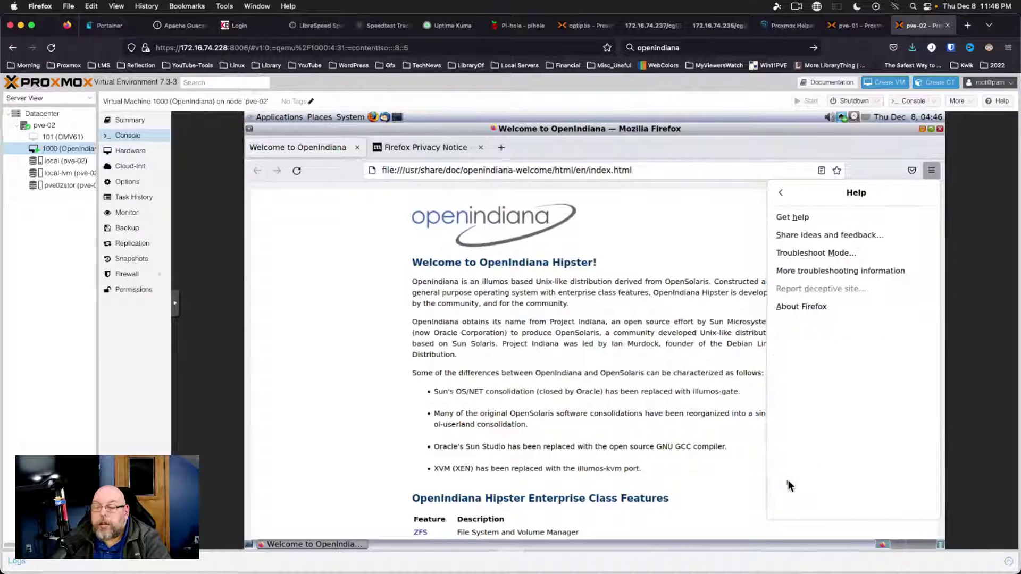
pyautogui.click(812, 307)
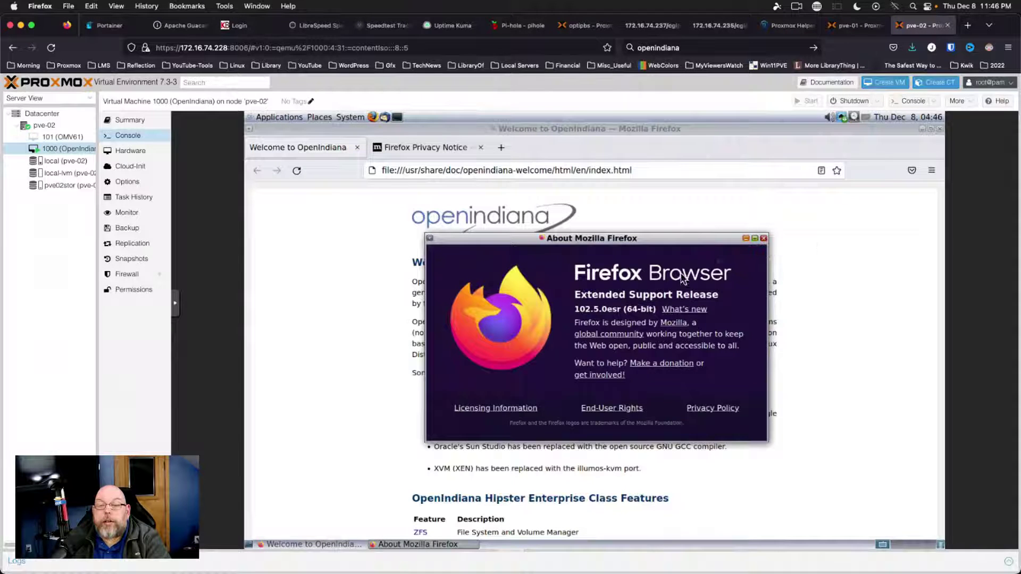
pyautogui.click(763, 239)
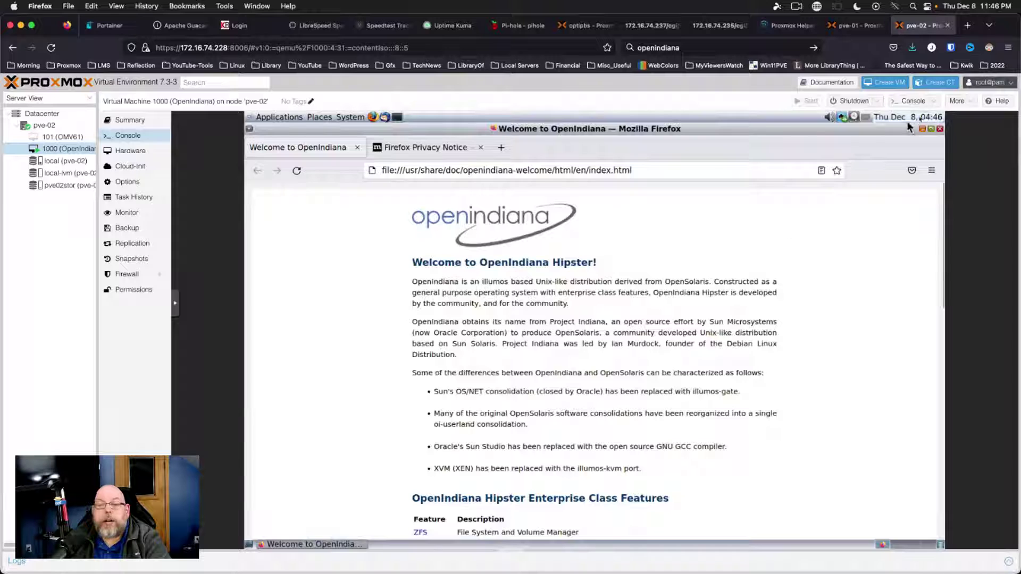
pyautogui.click(939, 130)
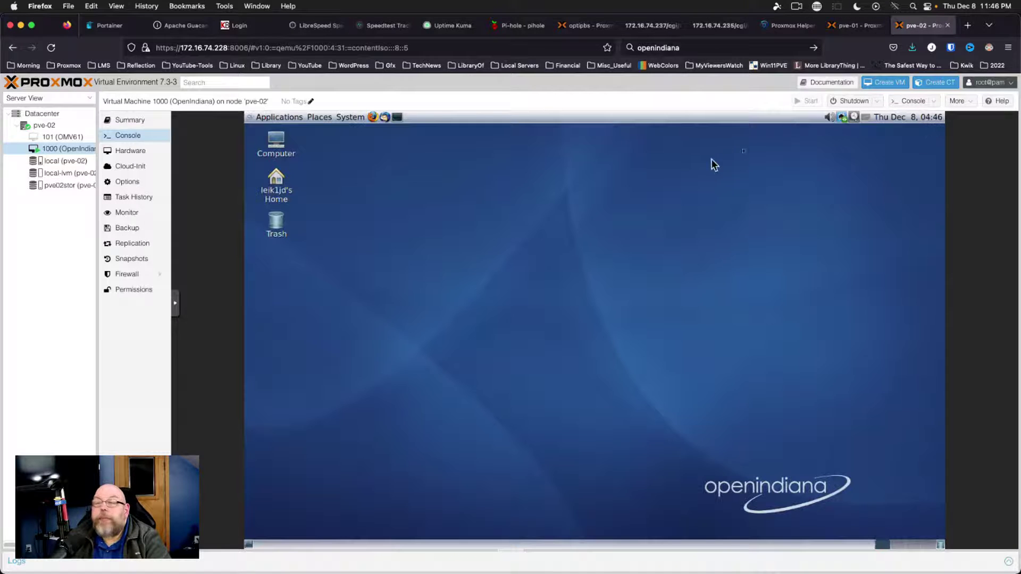
pyautogui.click(349, 117)
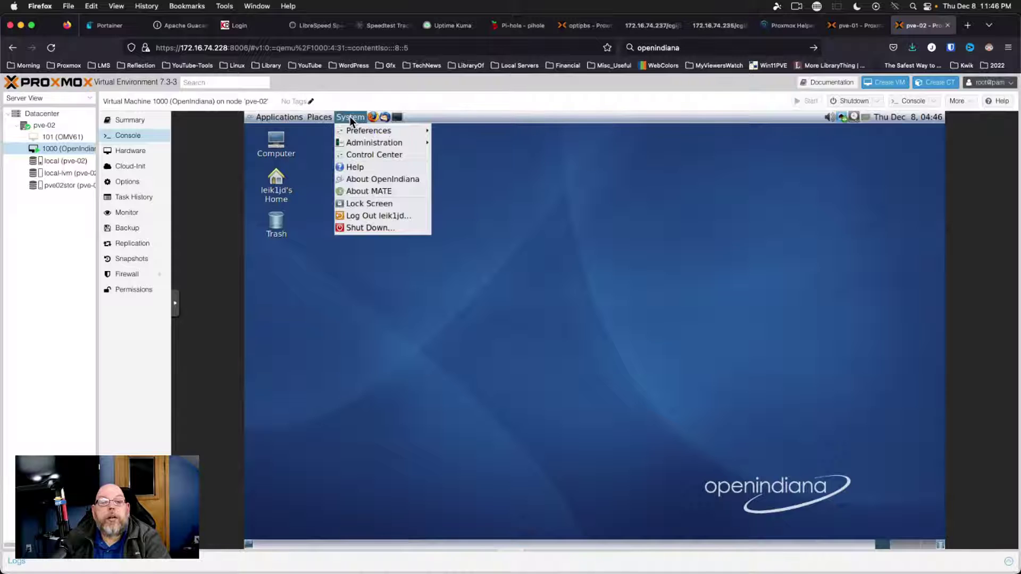
pyautogui.moveTo(349, 130)
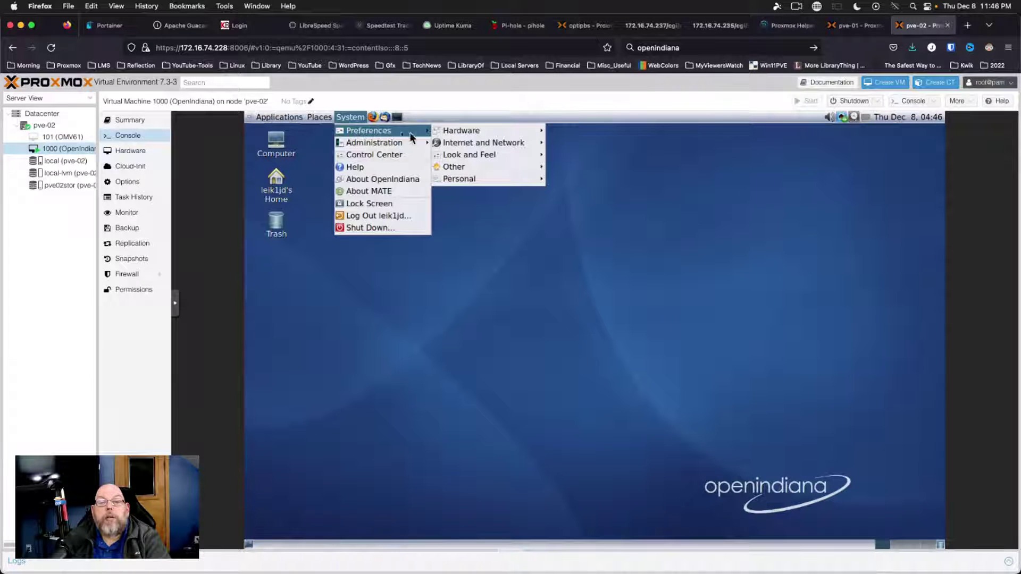
pyautogui.moveTo(406, 146)
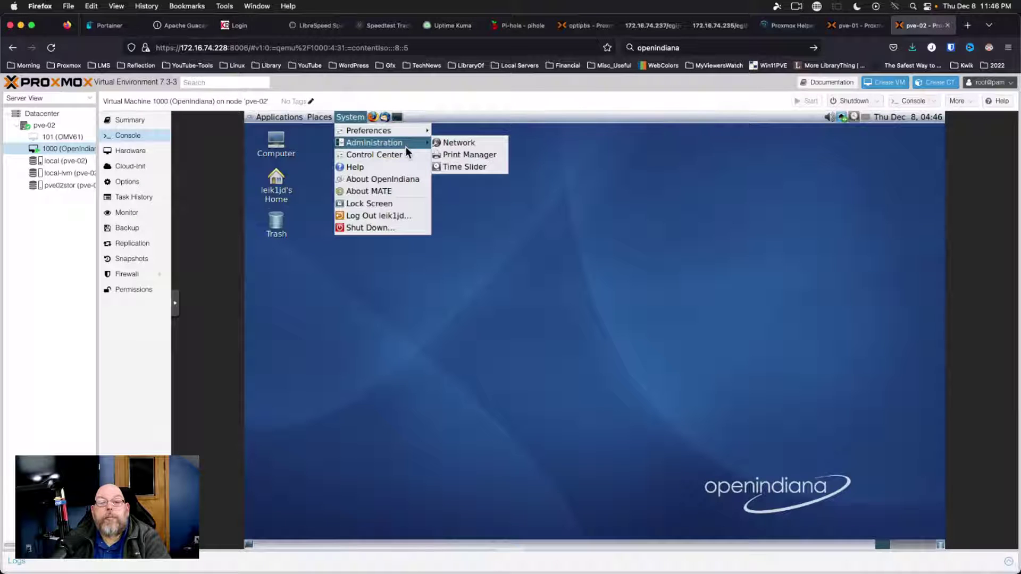
pyautogui.click(450, 157)
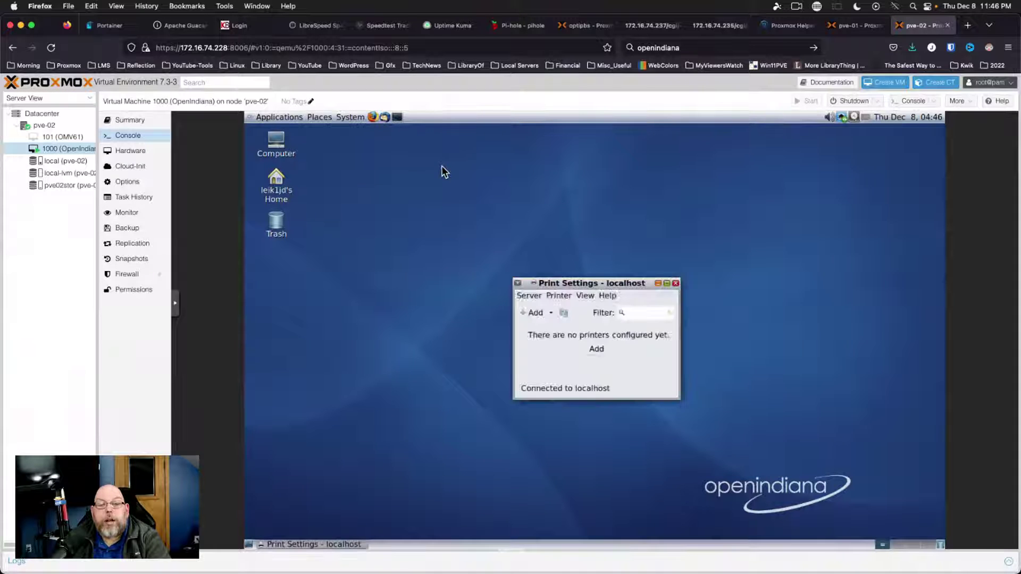
pyautogui.click(531, 314)
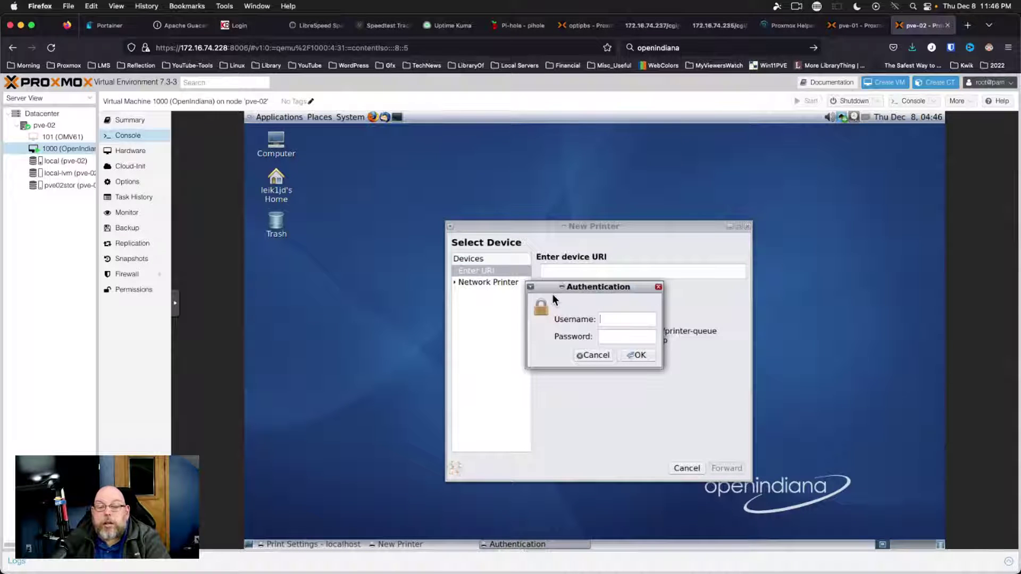
pyautogui.write('root**********')
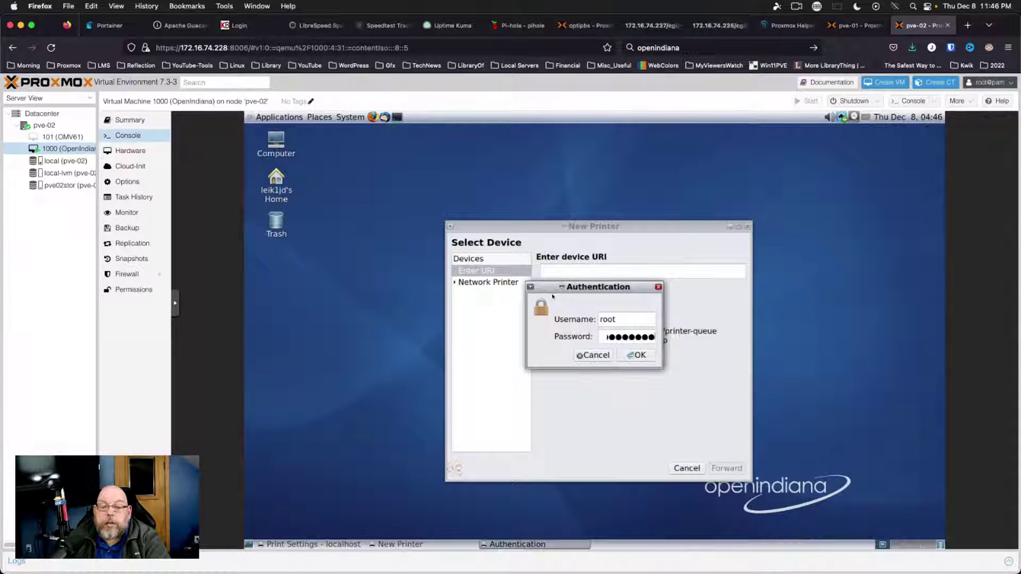
pyautogui.press('Return')
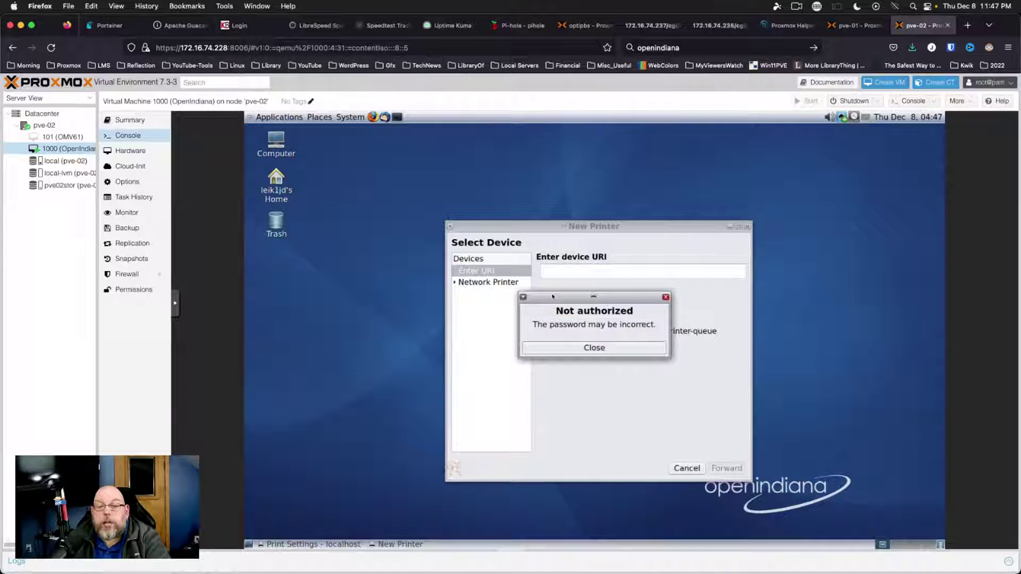
pyautogui.click(586, 347)
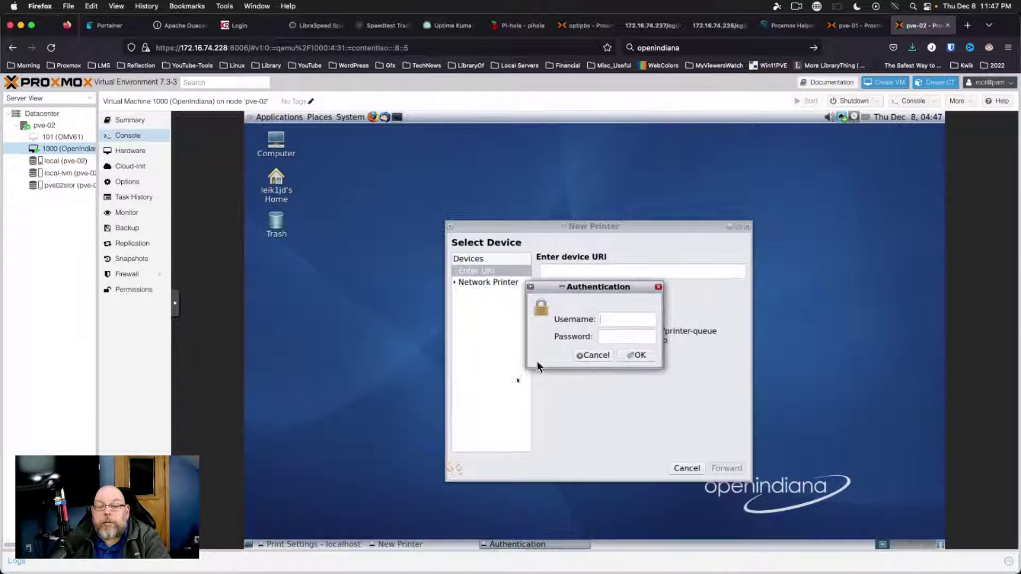
pyautogui.write('leik1jd')
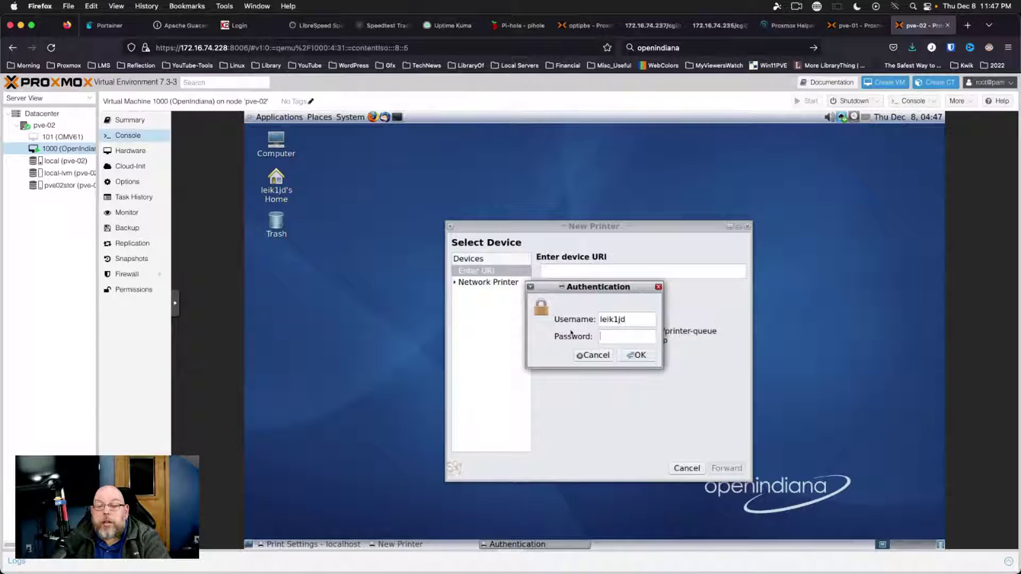
pyautogui.press('Tab')
pyautogui.write('********')
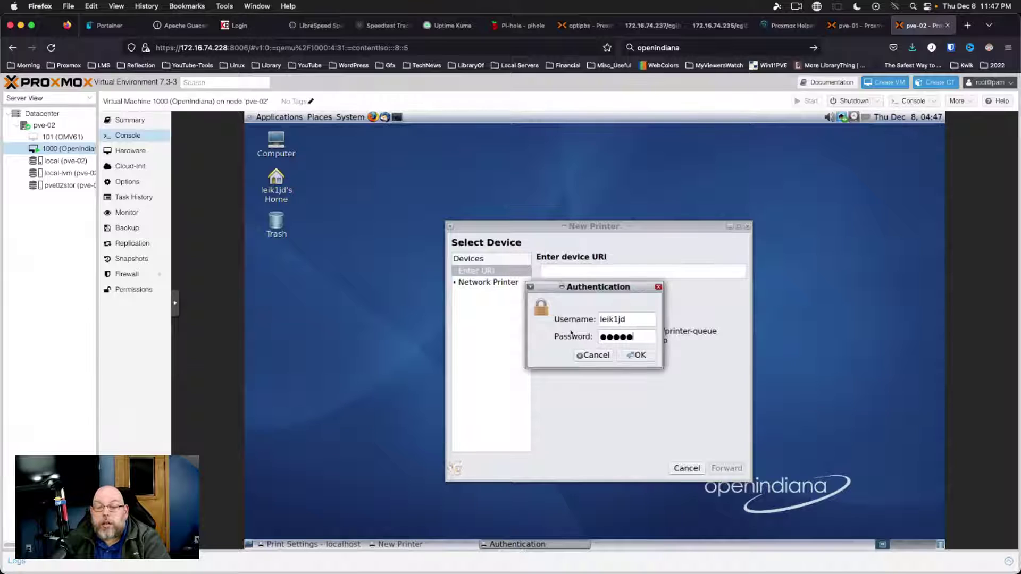
pyautogui.press('Return')
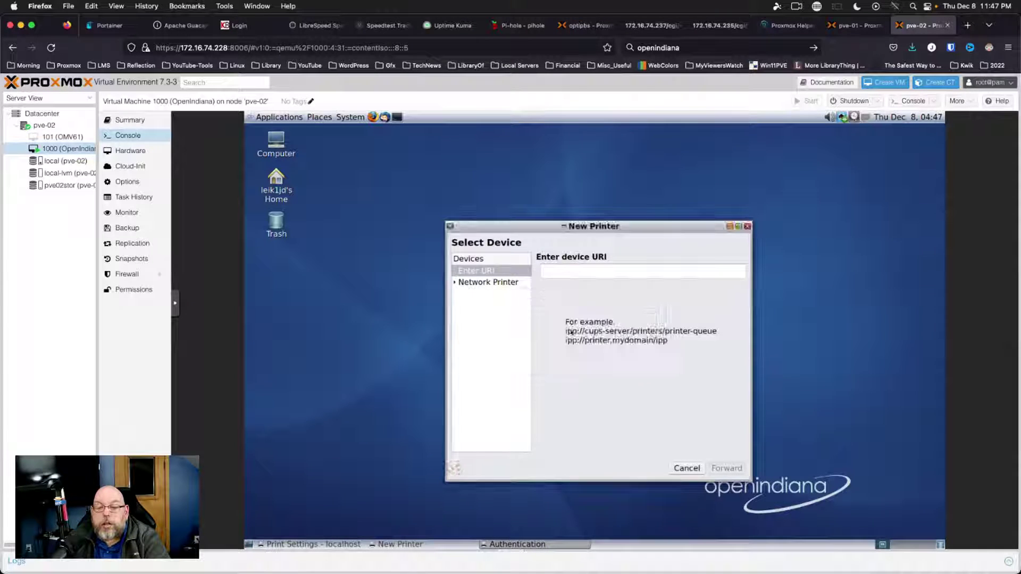
pyautogui.click(566, 350)
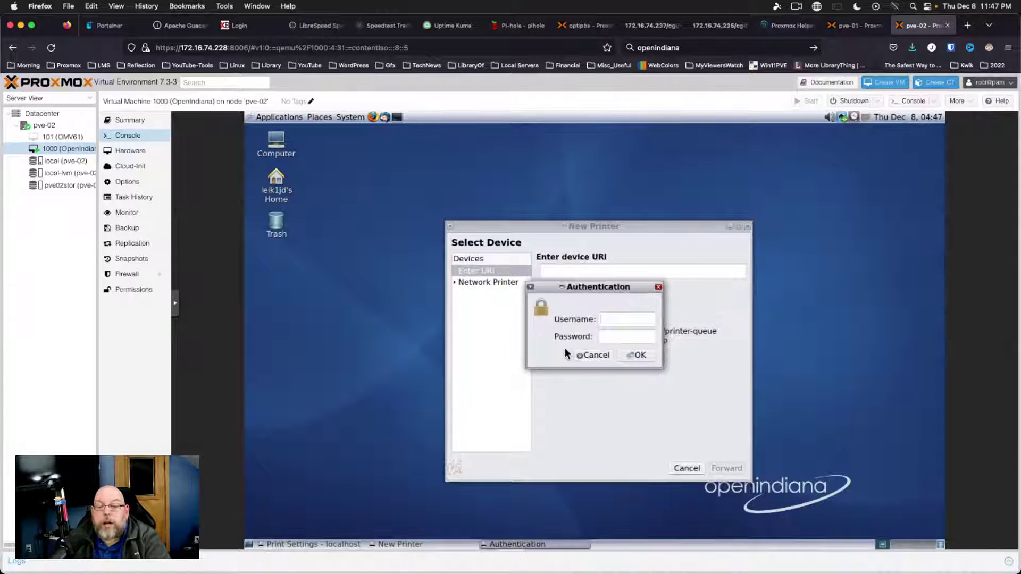
pyautogui.click(658, 287)
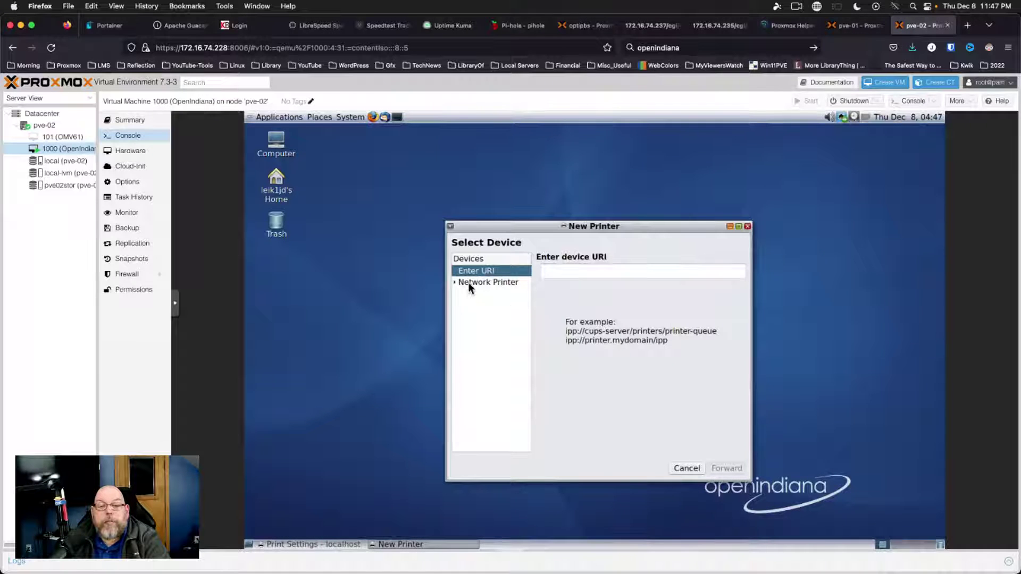
pyautogui.click(453, 281)
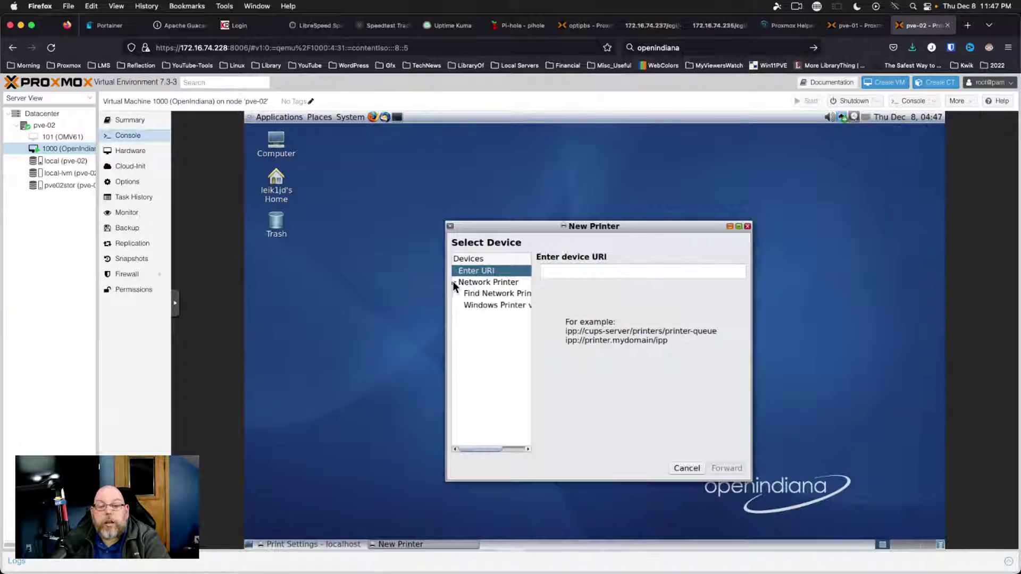
pyautogui.click(480, 294)
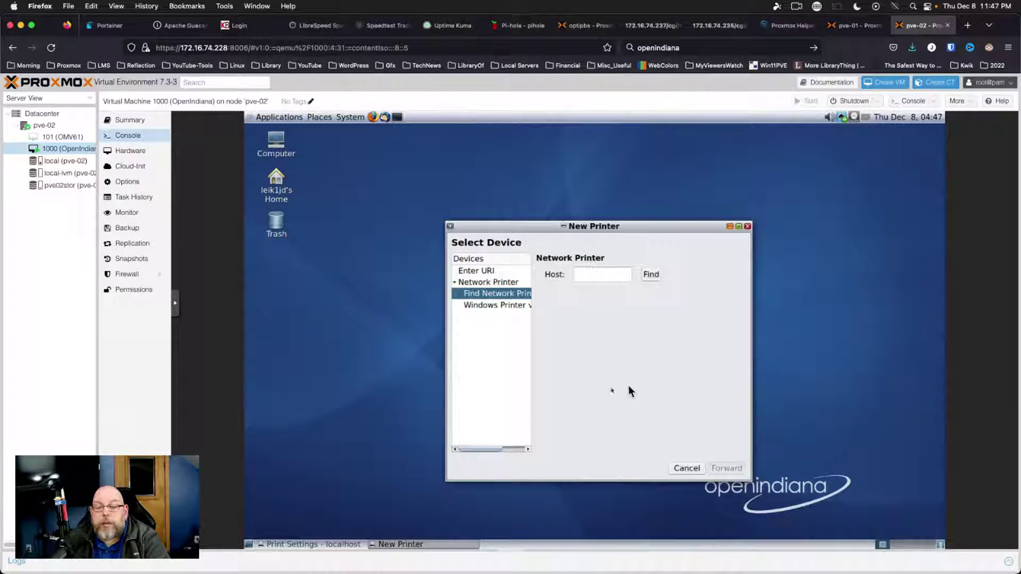
pyautogui.click(748, 227)
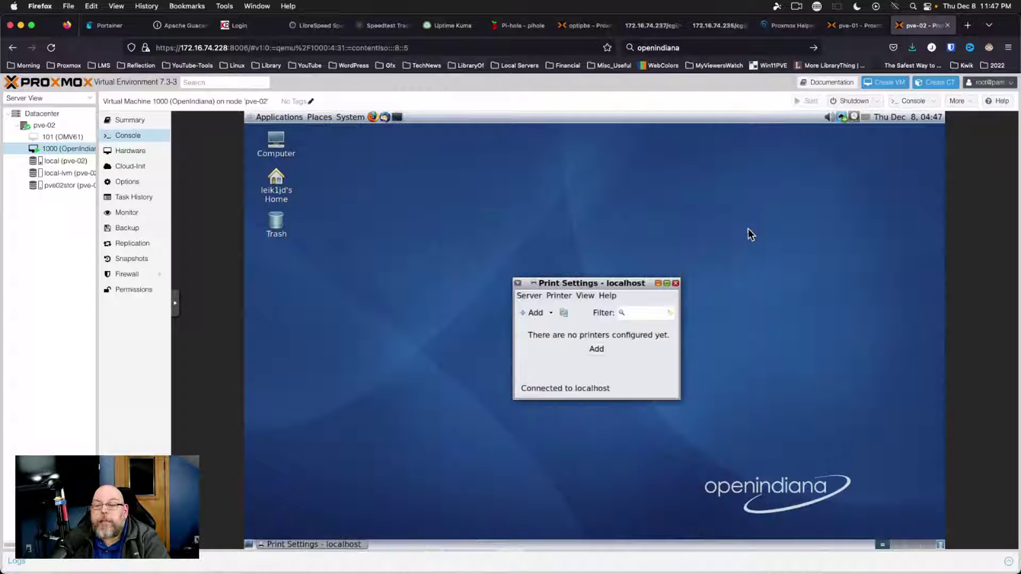
pyautogui.click(676, 283)
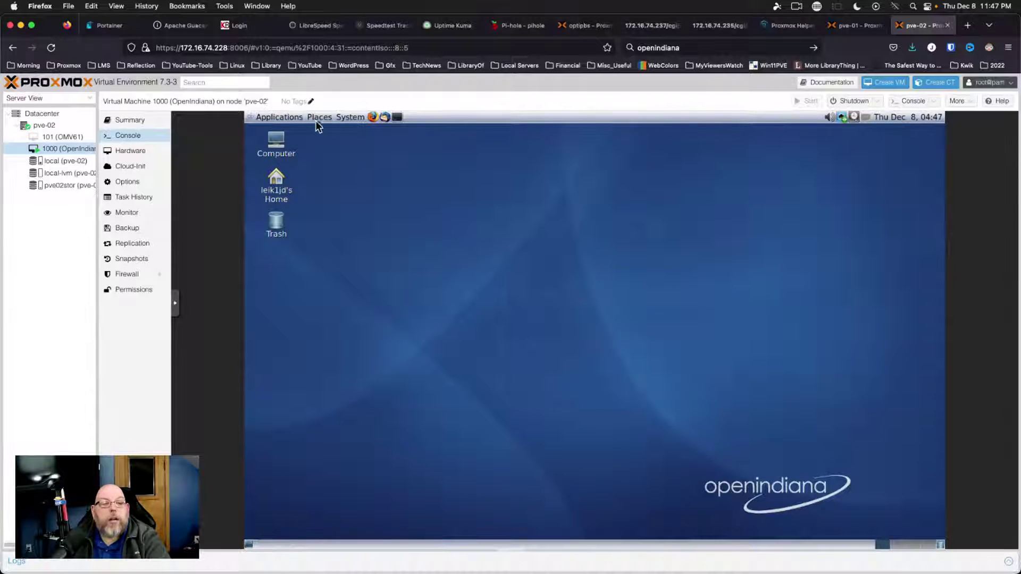
# Browse the guest's Applications menu through Accessories and Office to the System Tools submenu
pyautogui.click(277, 118)
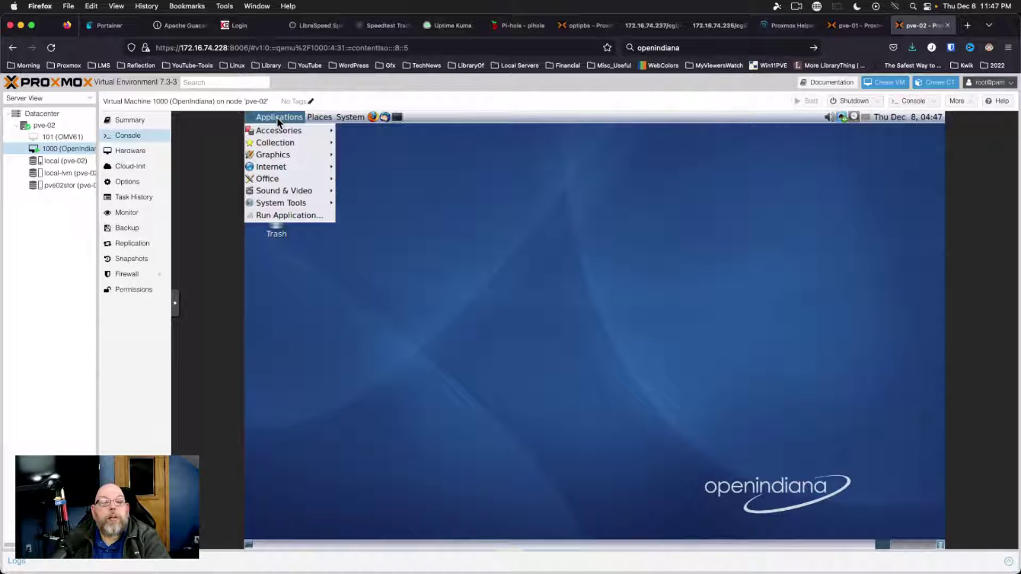
pyautogui.moveTo(275, 130)
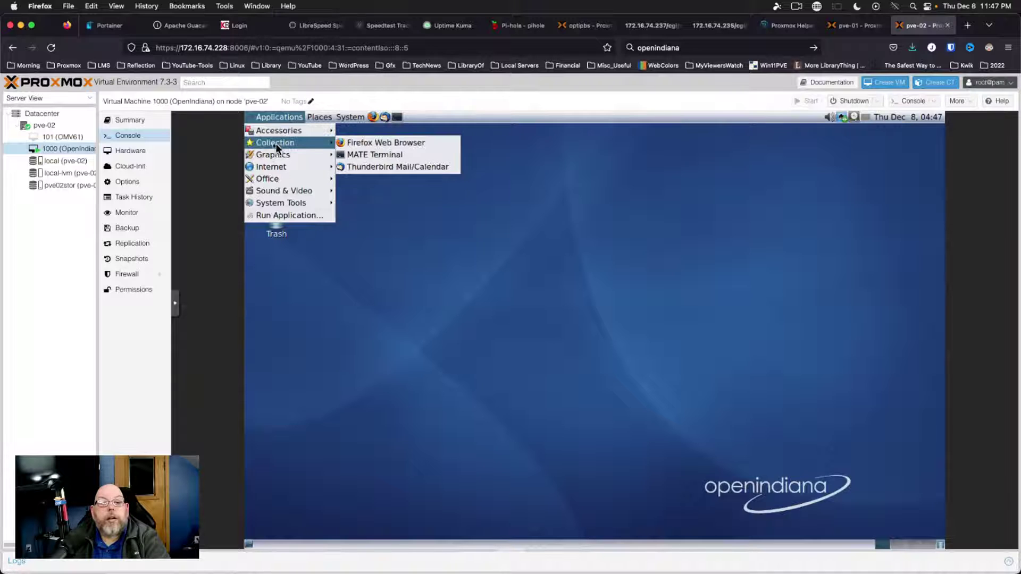
pyautogui.moveTo(304, 157)
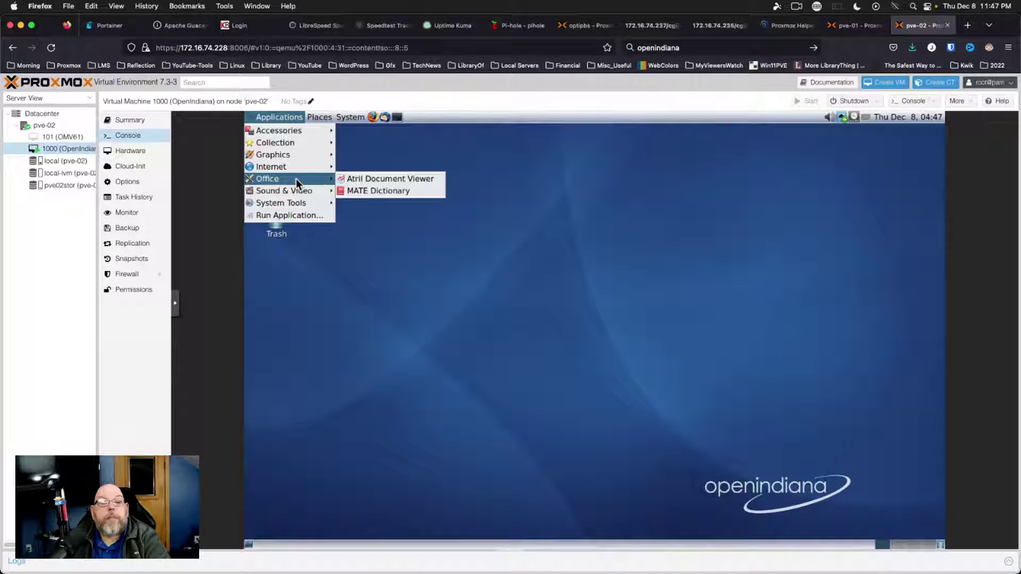
pyautogui.moveTo(292, 202)
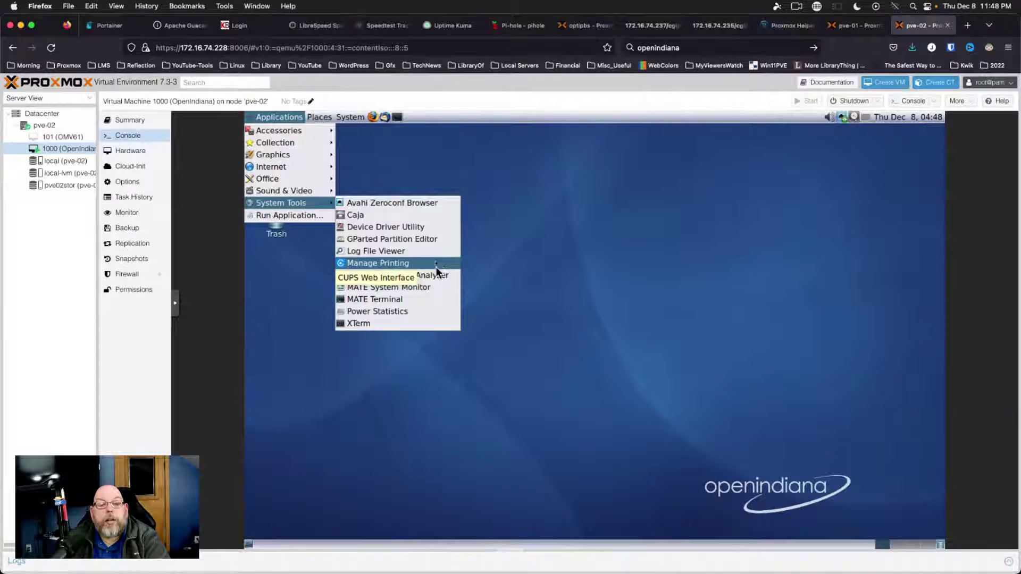
# Launch MATE System Monitor from the System Tools submenu
pyautogui.click(416, 289)
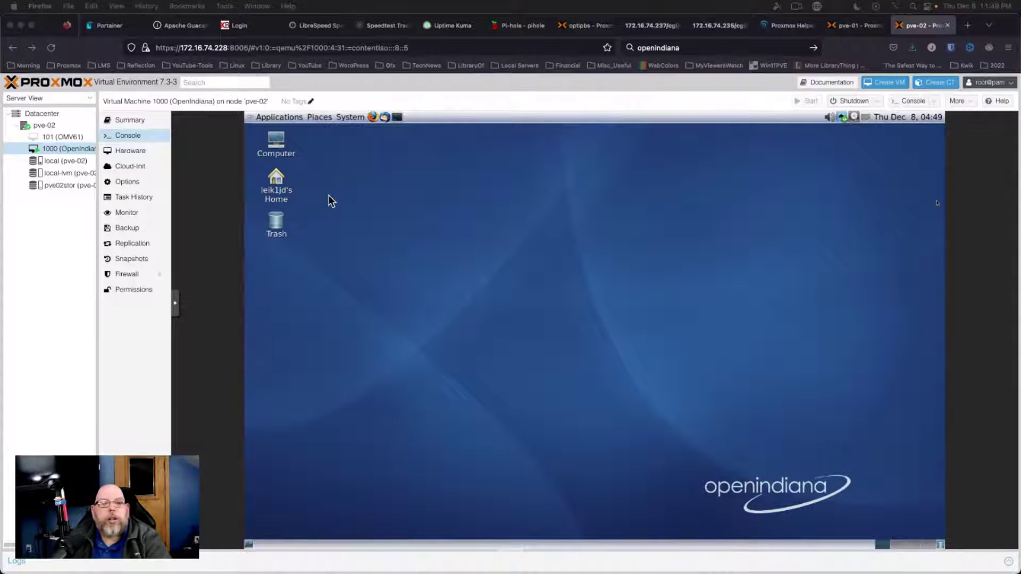
pyautogui.click(286, 116)
pyautogui.moveTo(328, 116)
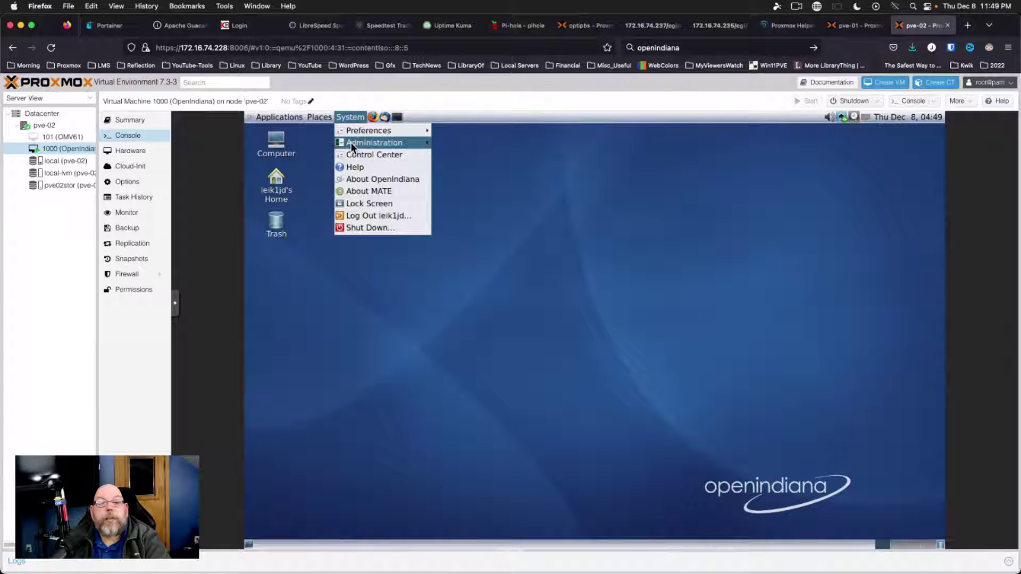
pyautogui.moveTo(351, 142)
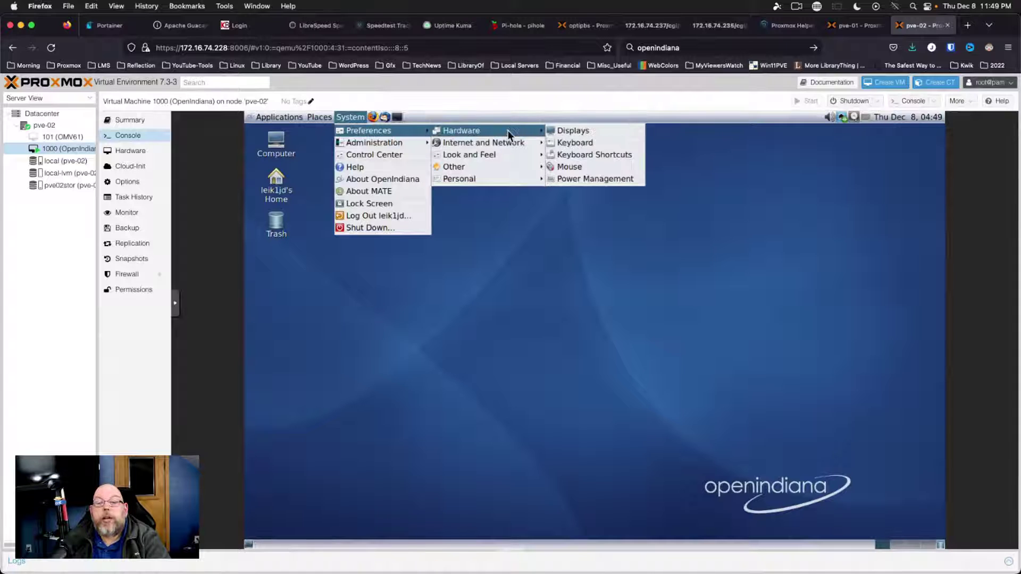
pyautogui.moveTo(506, 146)
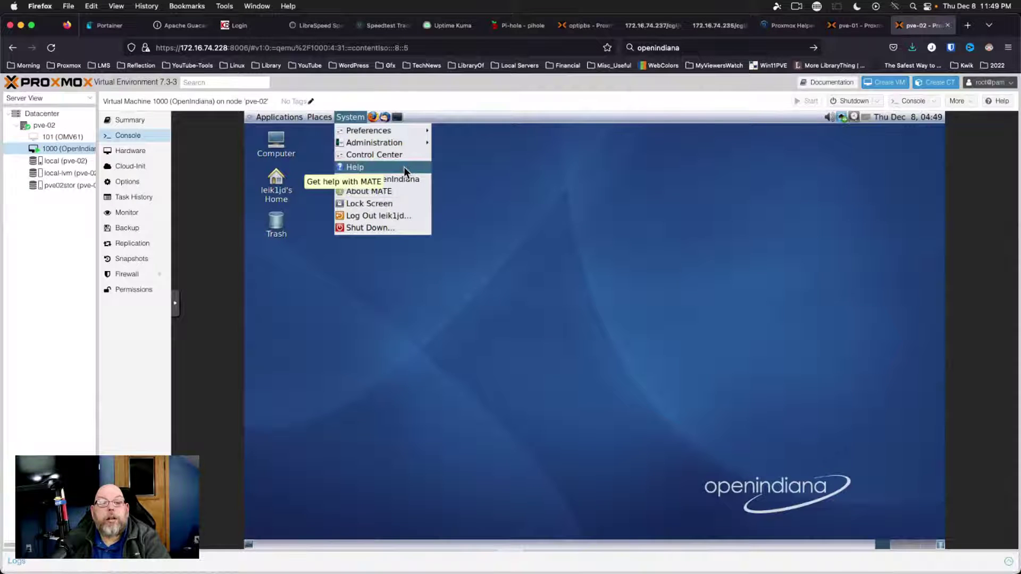
pyautogui.click(494, 168)
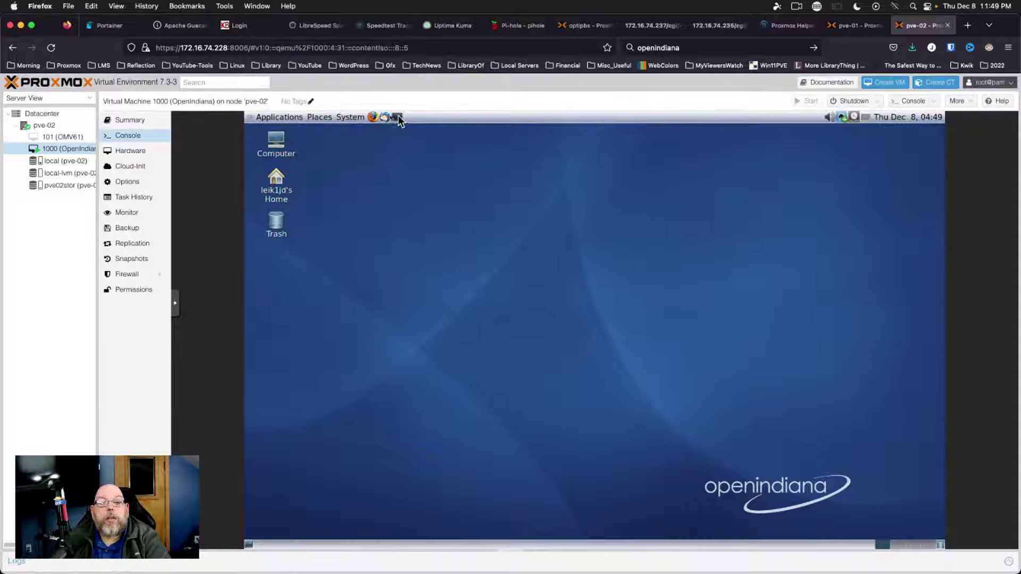
# Open a terminal in the guest and run pkg to list its subcommands
pyautogui.click(397, 116)
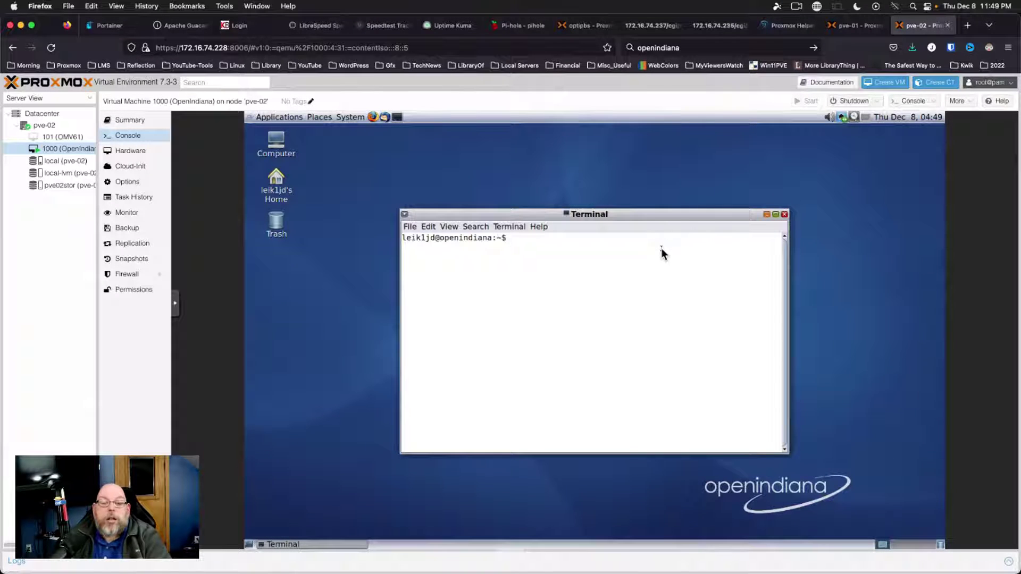
pyautogui.write('pkg')
pyautogui.press('Return')
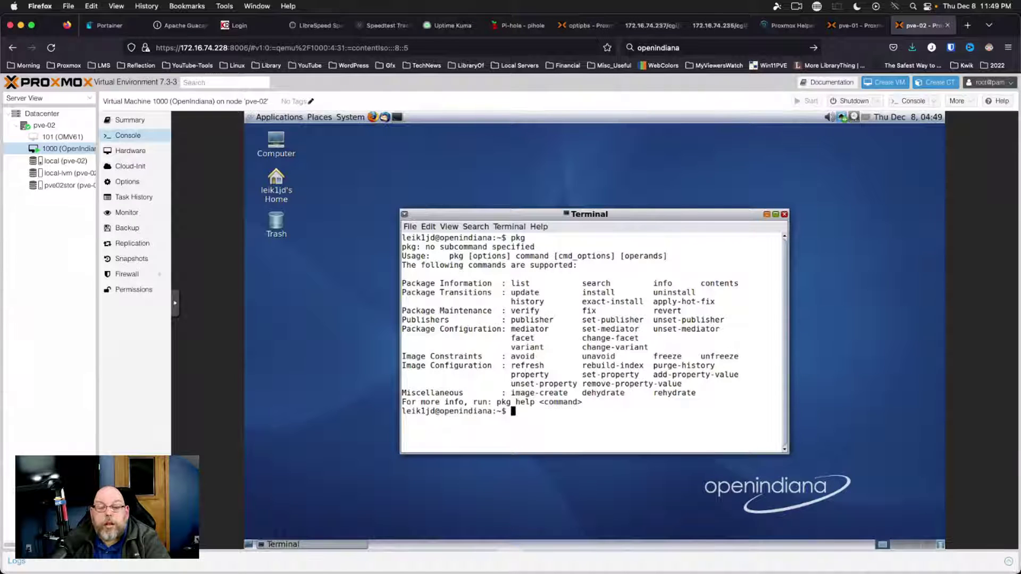
# Attempt pkg update, which is refused for insufficient privileges, and type su root
pyautogui.write('pkg')
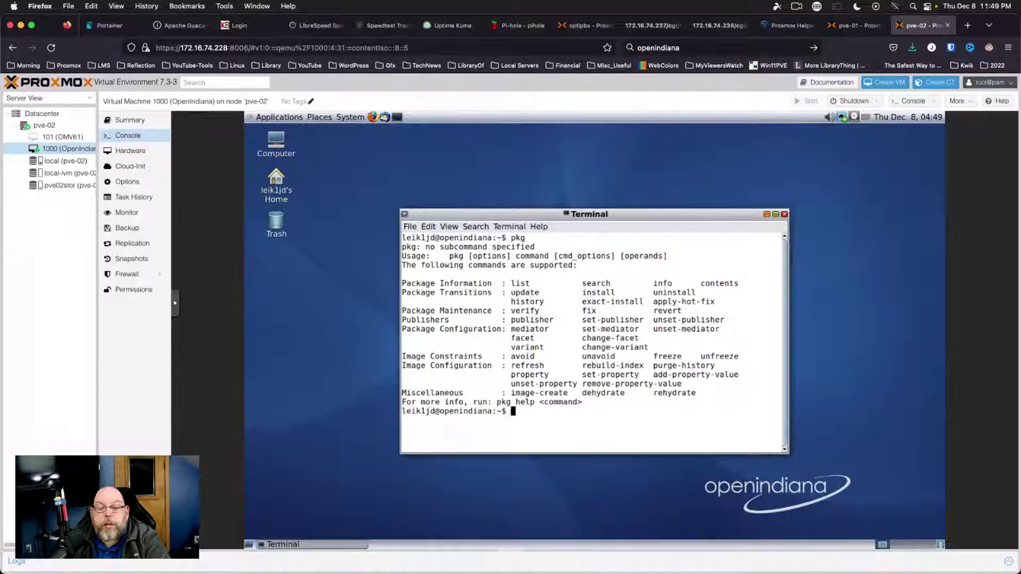
pyautogui.write(' update')
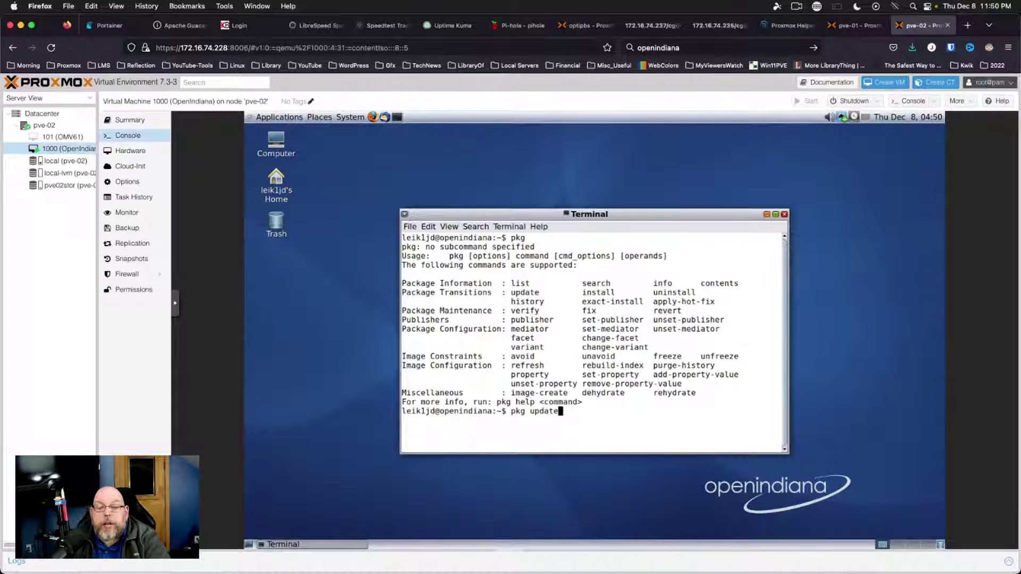
pyautogui.press('Return')
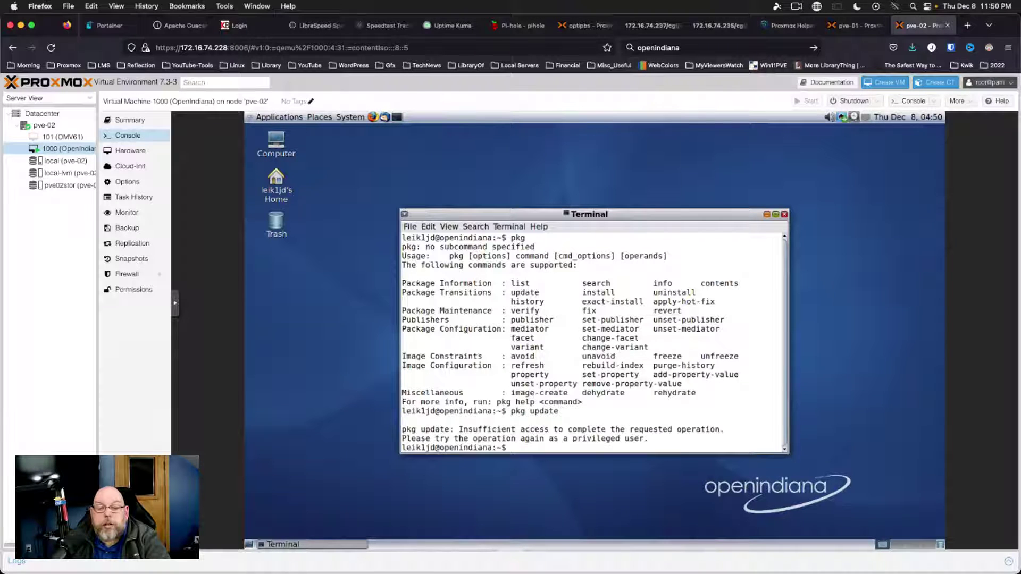
pyautogui.write('su')
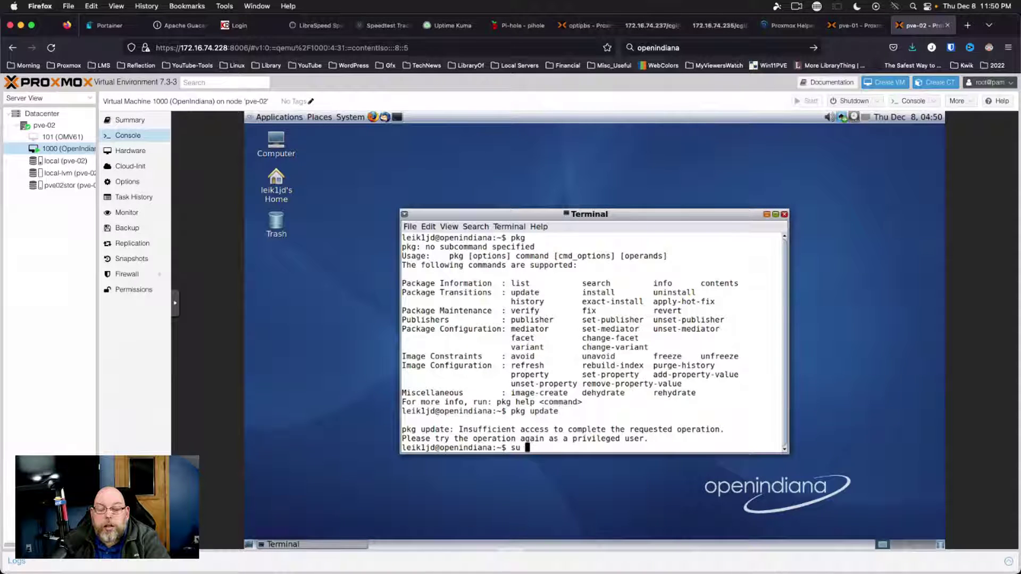
pyautogui.write(' root')
# Switch to root with su, replacing the expired root password with a new one, then clear the screen
pyautogui.press('Return')
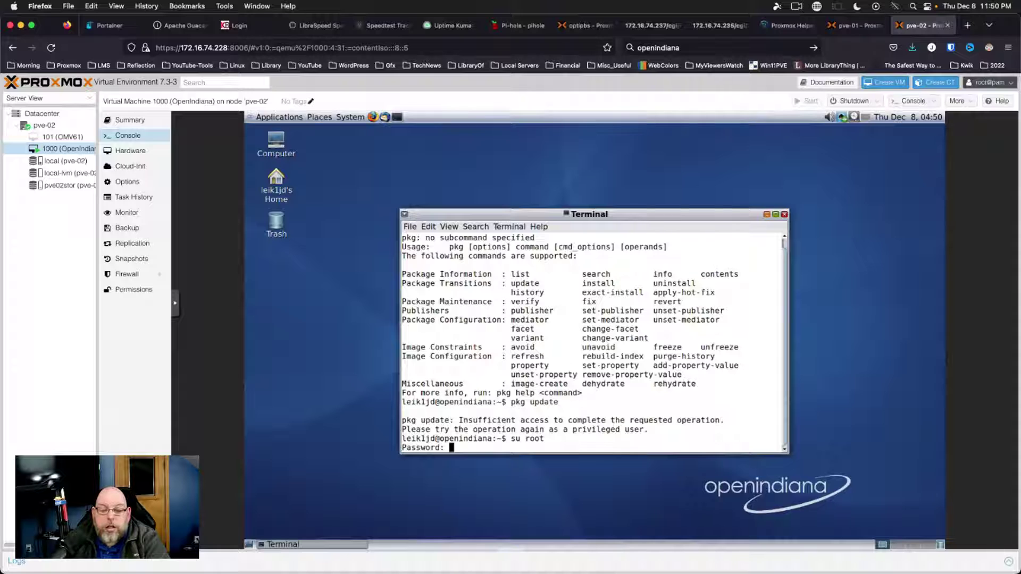
pyautogui.press('Return')
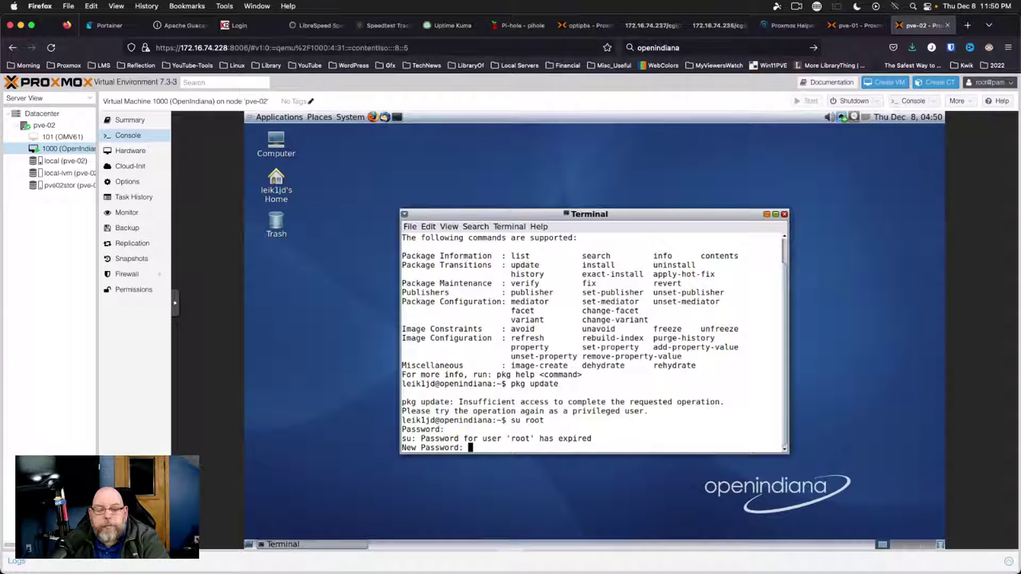
pyautogui.press('Return')
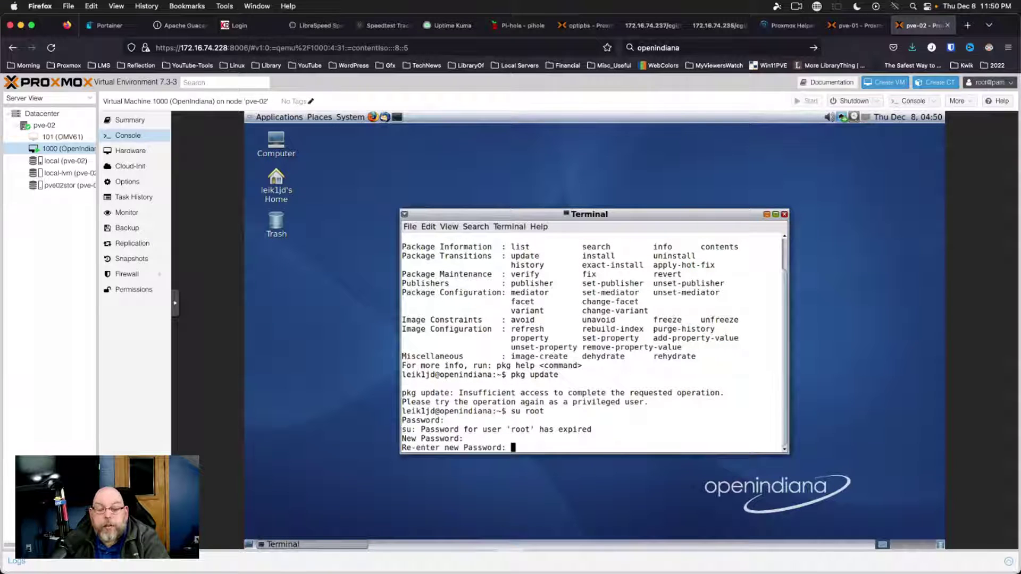
pyautogui.press('Return')
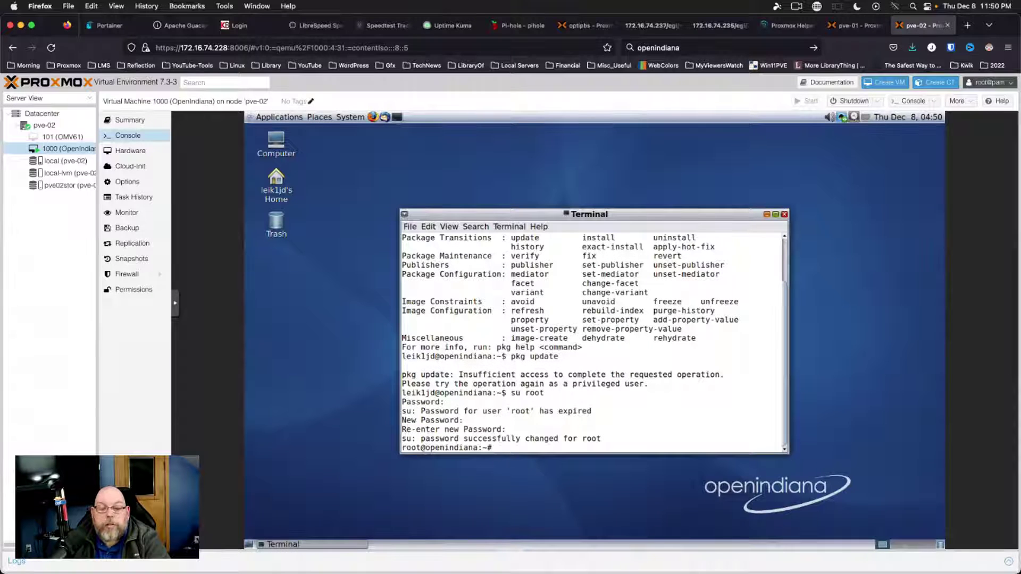
pyautogui.hotkey('ctrl', 'l')
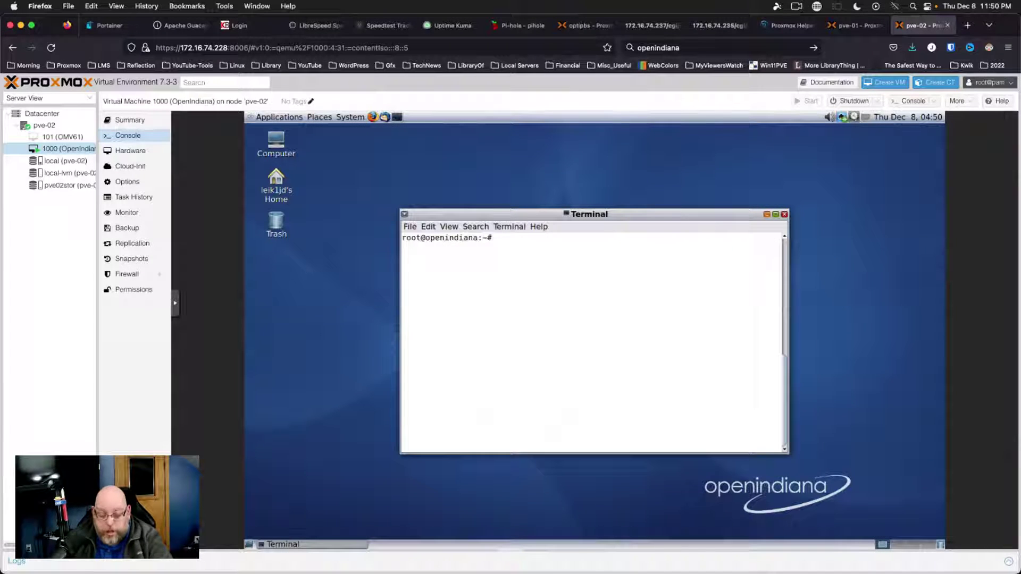
# Enlarge the terminal text, move the window up-left, and run pkg update as root
pyautogui.hotkey('ctrl', '+')
pyautogui.hotkey('ctrl', '+')
pyautogui.moveTo(710, 193); pyautogui.dragTo(649, 164)
pyautogui.write('pkg update')
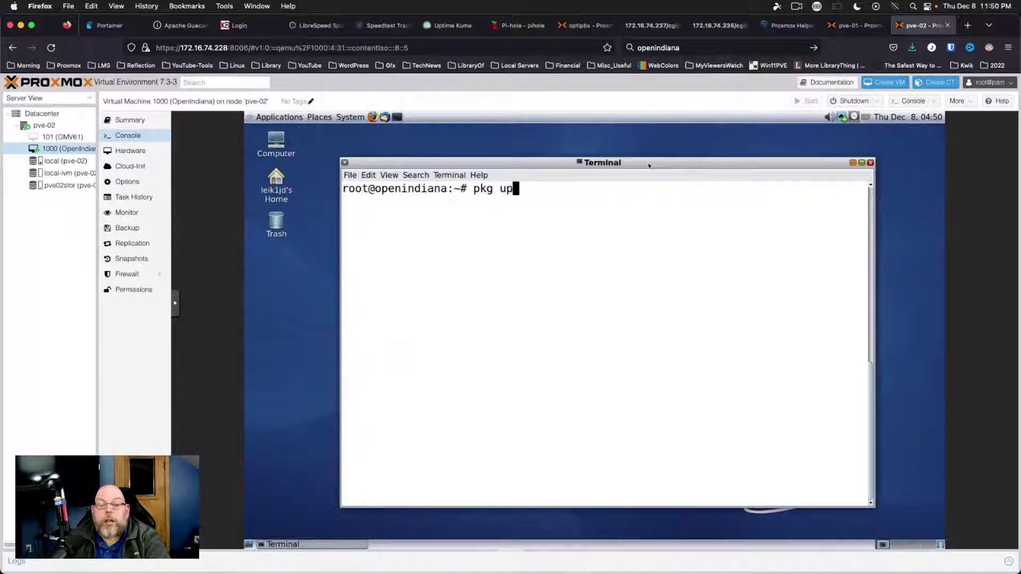
pyautogui.press('Return')
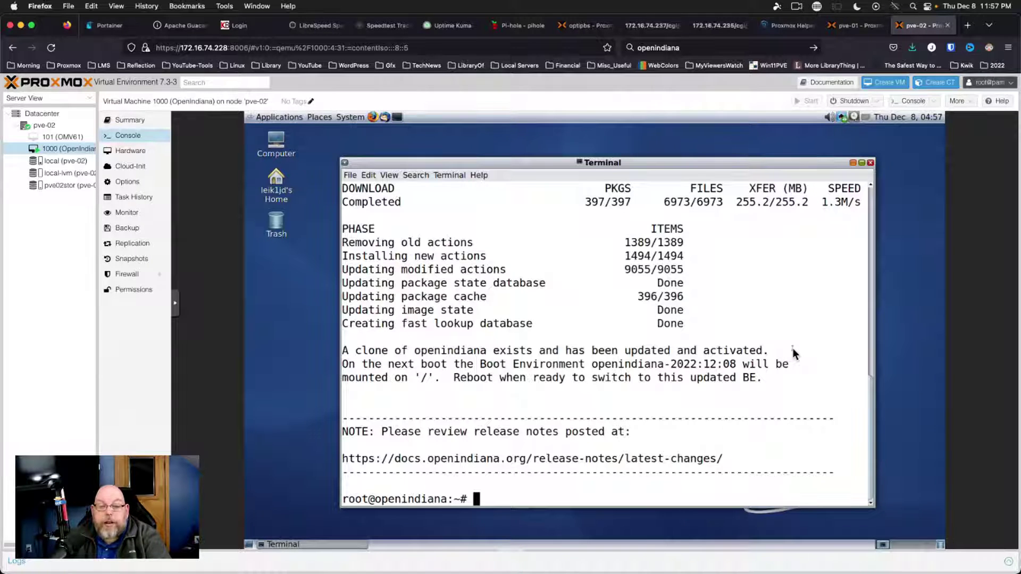
# After all 397 packages update, clear the screen and run pkg alone
pyautogui.hotkey('ctrl', 'l')
pyautogui.write('pkg')
pyautogui.press('Return')
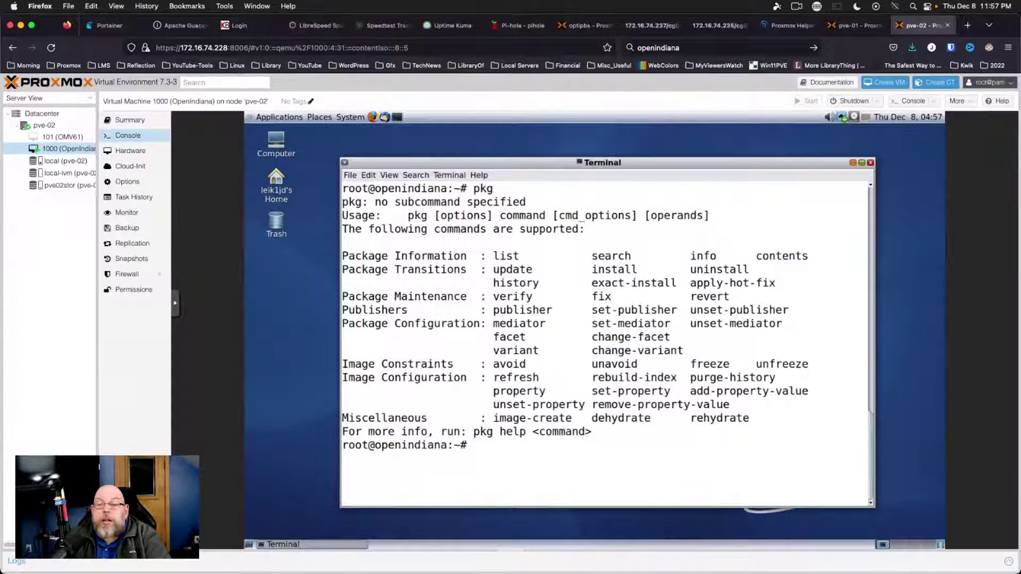
# Run neofetch to check whether it is already installed
pyautogui.write('pkg se')
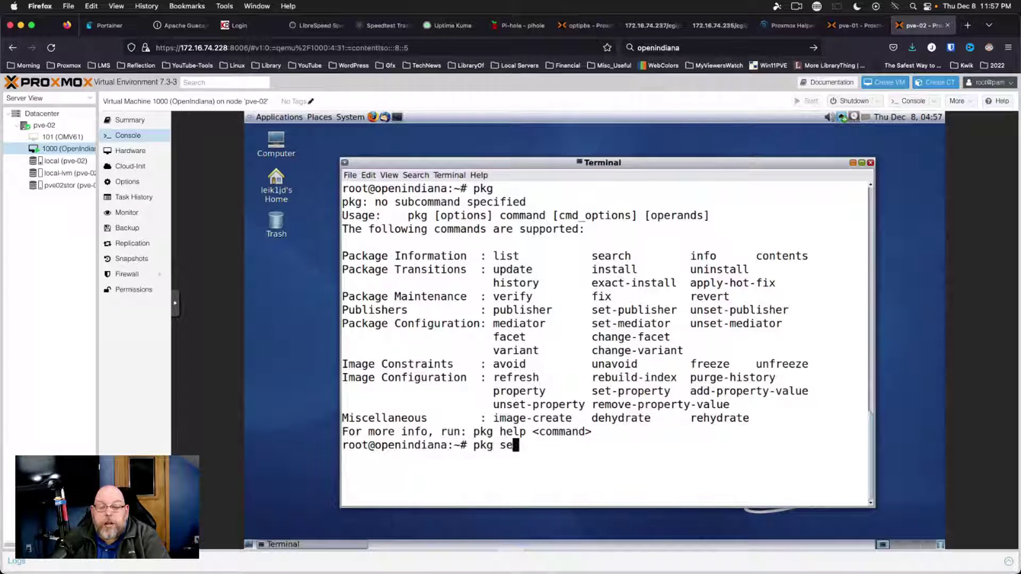
pyautogui.press('BackSpace')
pyautogui.press('BackSpace')
pyautogui.press('BackSpace')
pyautogui.press('BackSpace')
pyautogui.press('BackSpace')
pyautogui.press('BackSpace')
pyautogui.write('neofetch')
pyautogui.press('Return')
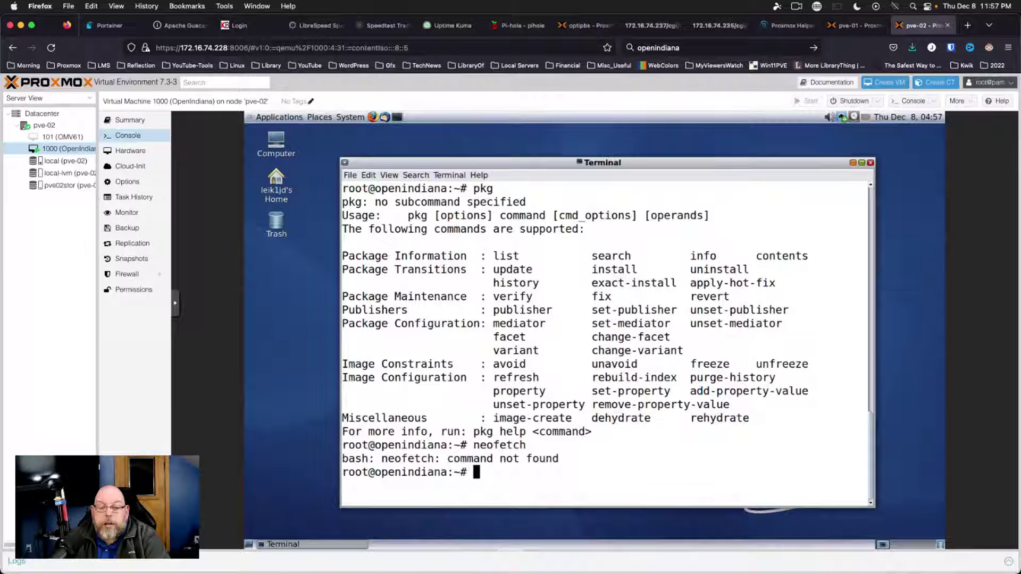
# Search for neofetch (7.1.0 found) and try 'pkg install neofetch -y', rejected as Illegal FMRI
pyautogui.write('pkg search neofetch')
pyautogui.press('Return')
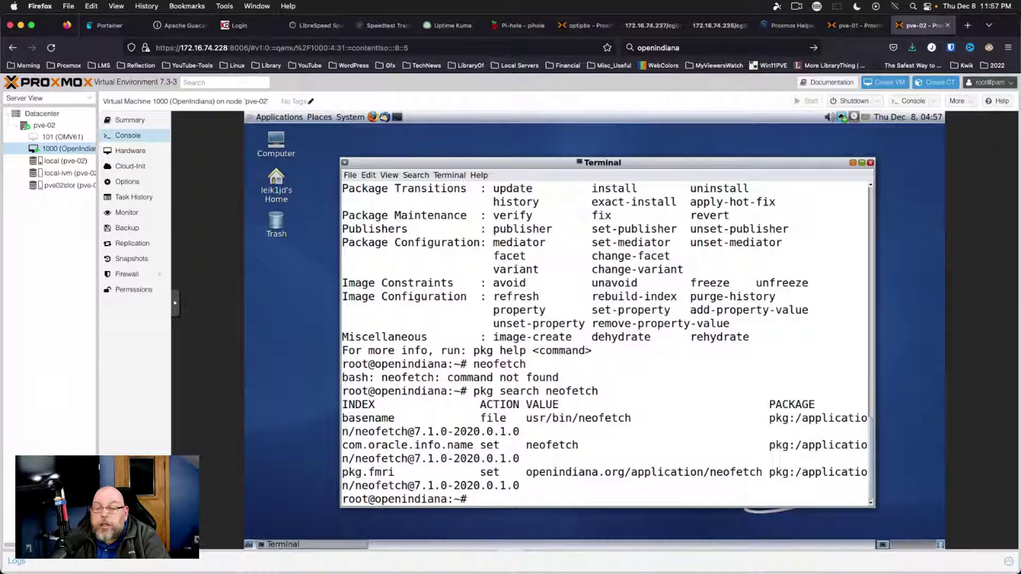
pyautogui.write('p')
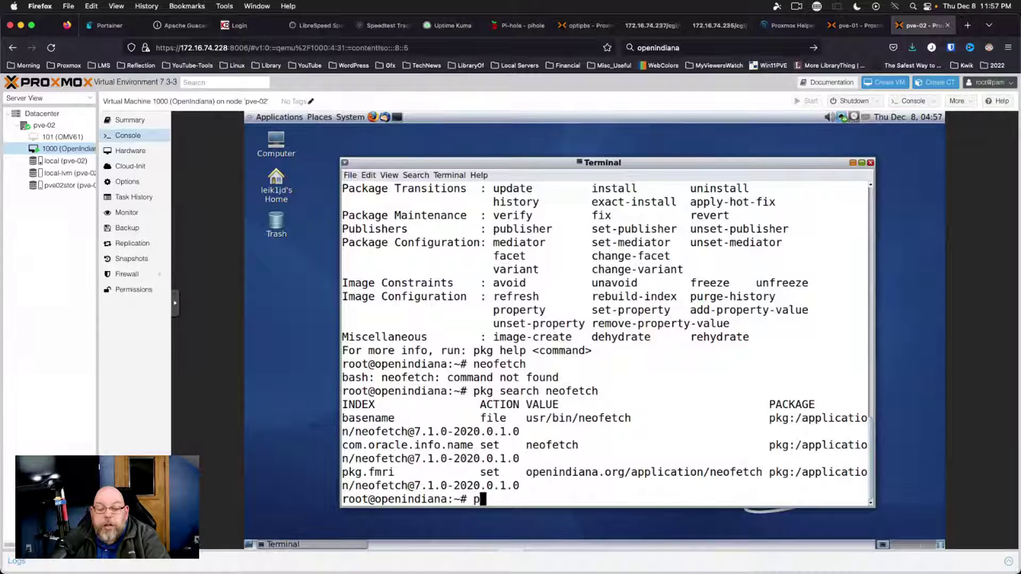
pyautogui.write('kg install n')
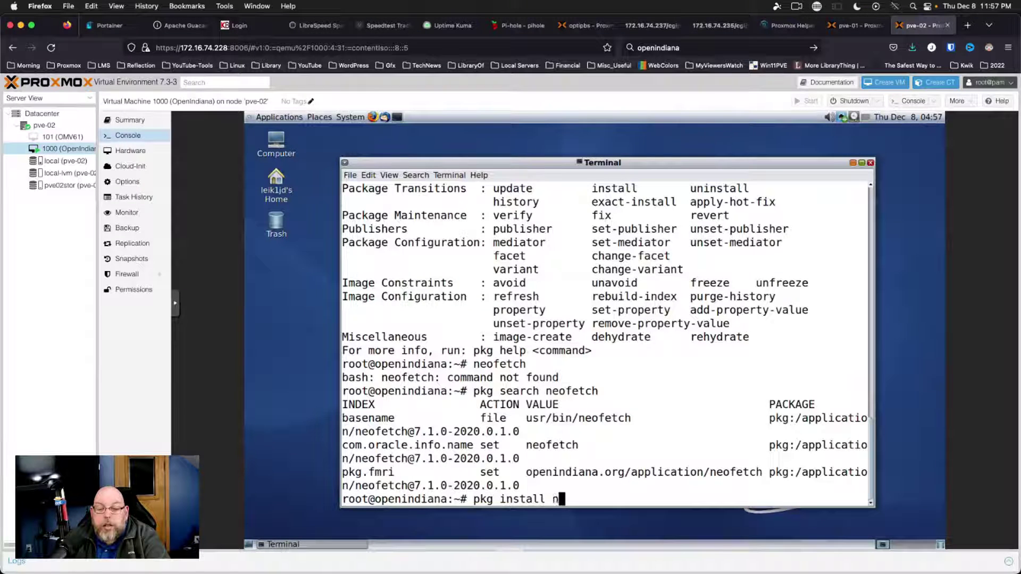
pyautogui.write('eofetch -y')
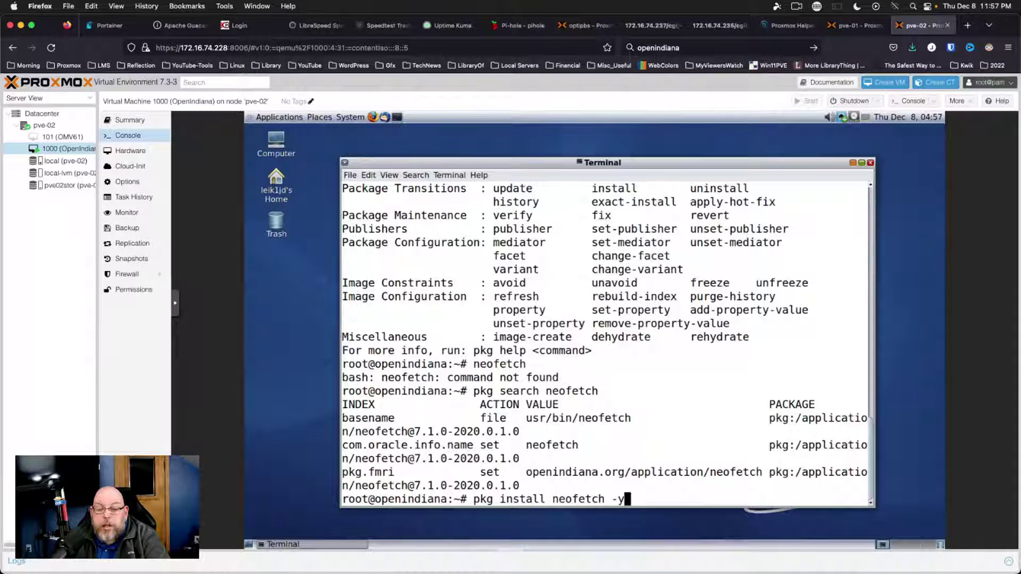
pyautogui.press('Return')
# Install neofetch by rerunning the install command without the '-y' flag
pyautogui.press('Up')
pyautogui.press('BackSpace')
pyautogui.press('BackSpace')
pyautogui.press('BackSpace')
pyautogui.press('Return')
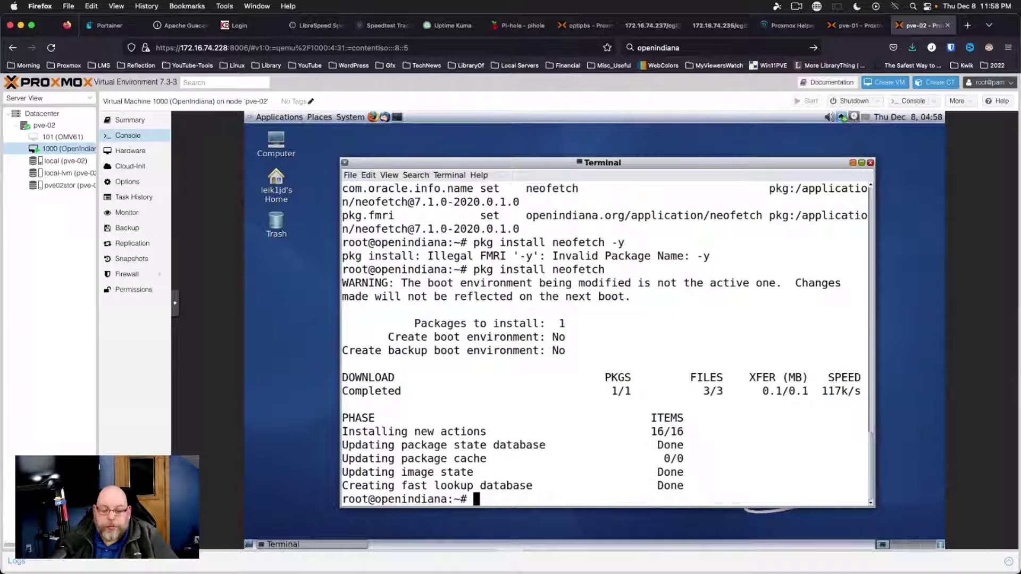
# Run neofetch on a cleared screen to show OpenIndiana Hipster 2022.10 info, then clear it
pyautogui.hotkey('ctrl', 'l')
pyautogui.write('neofetch')
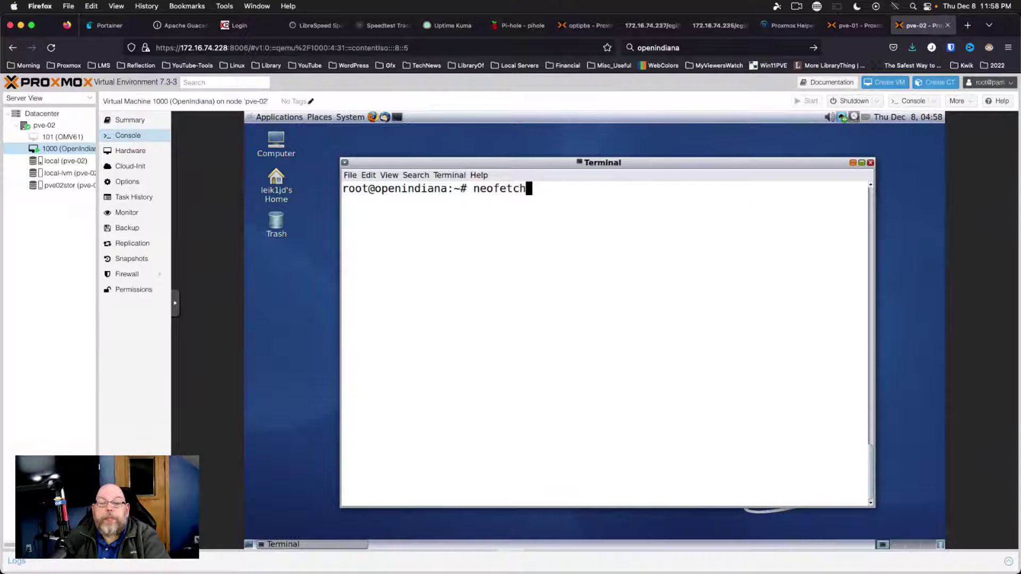
pyautogui.press('Return')
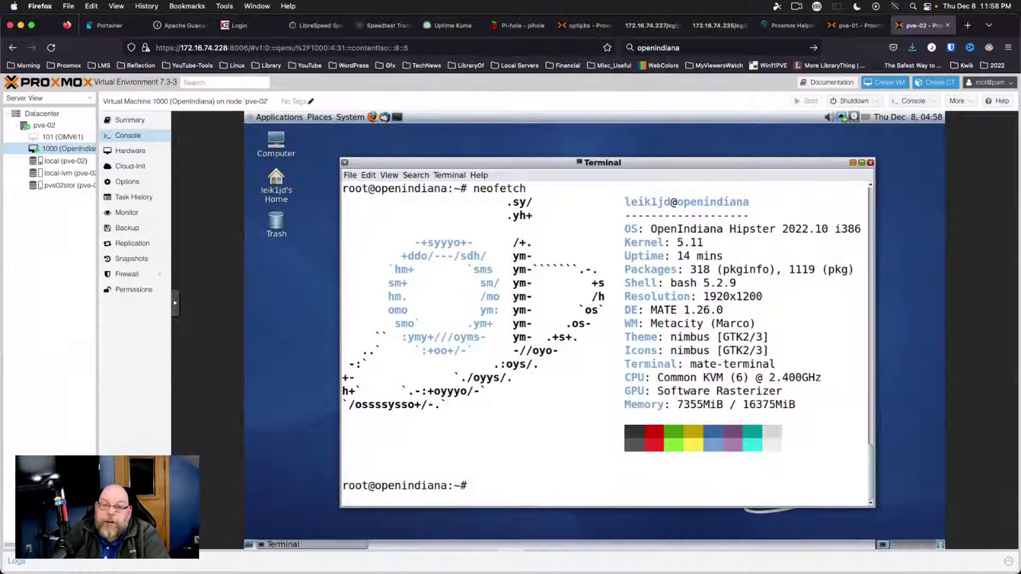
pyautogui.hotkey('ctrl', 'l')
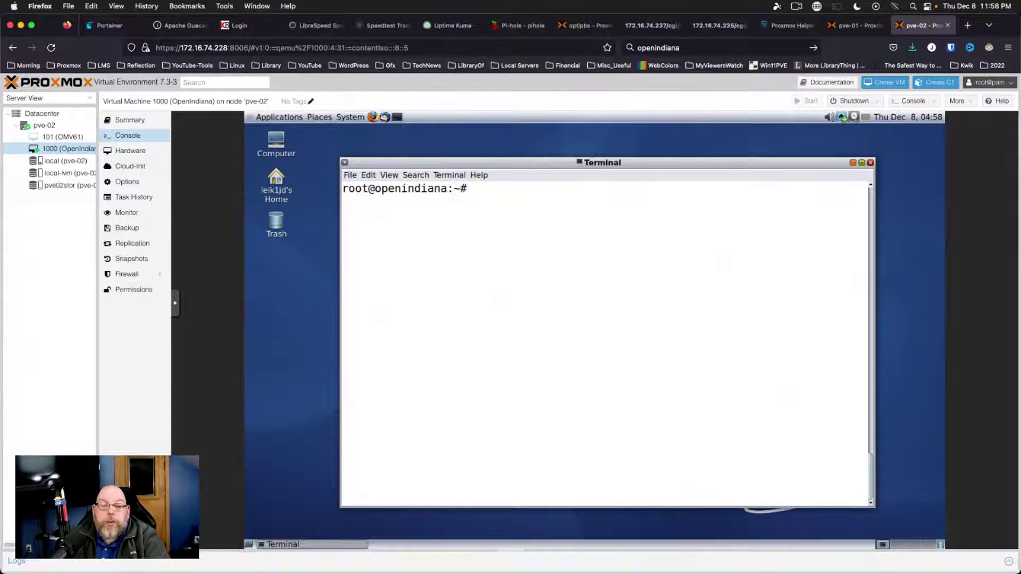
# Search for htop, install it with 'pkg install htop' (3.2.1), and maximize the terminal window
pyautogui.write('pkg search htop')
pyautogui.press('Return')
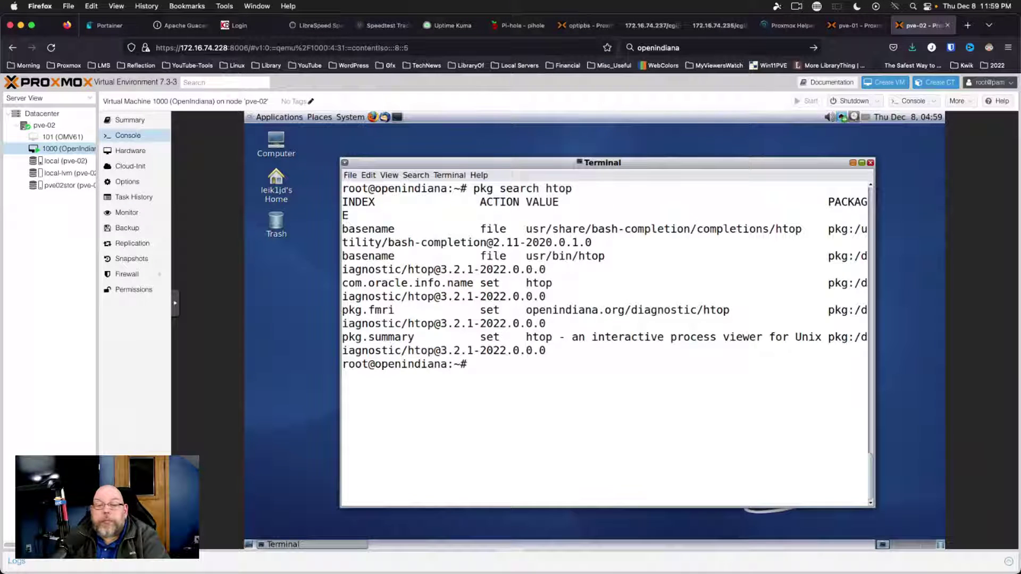
pyautogui.press('Up')
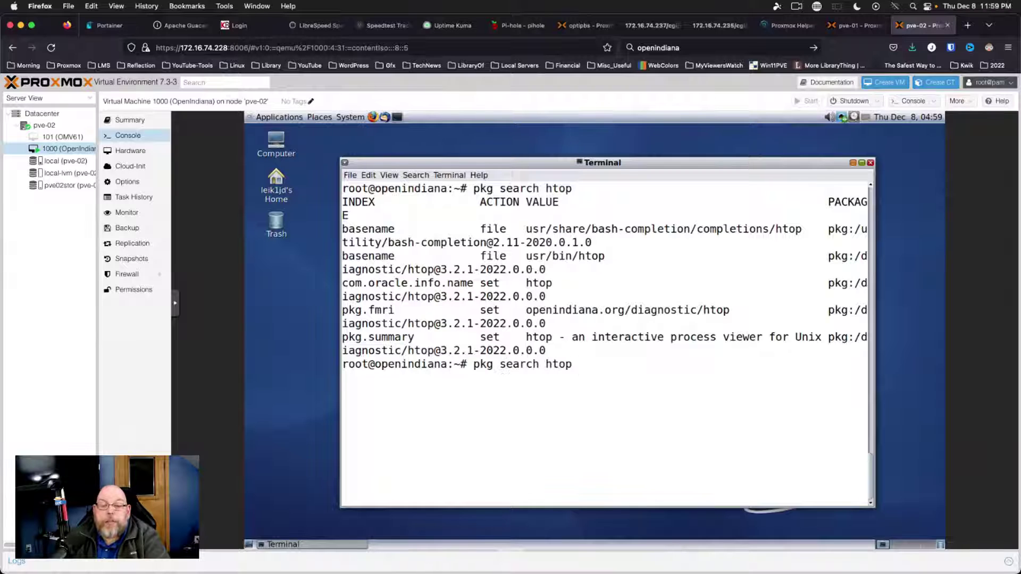
pyautogui.press('Up')
pyautogui.press('Up')
pyautogui.press('BackSpace')
pyautogui.press('BackSpace')
pyautogui.press('BackSpace')
pyautogui.press('BackSpace')
pyautogui.press('BackSpace')
pyautogui.press('BackSpace')
pyautogui.press('BackSpace')
pyautogui.press('BackSpace')
pyautogui.write('htop')
pyautogui.press('Return')
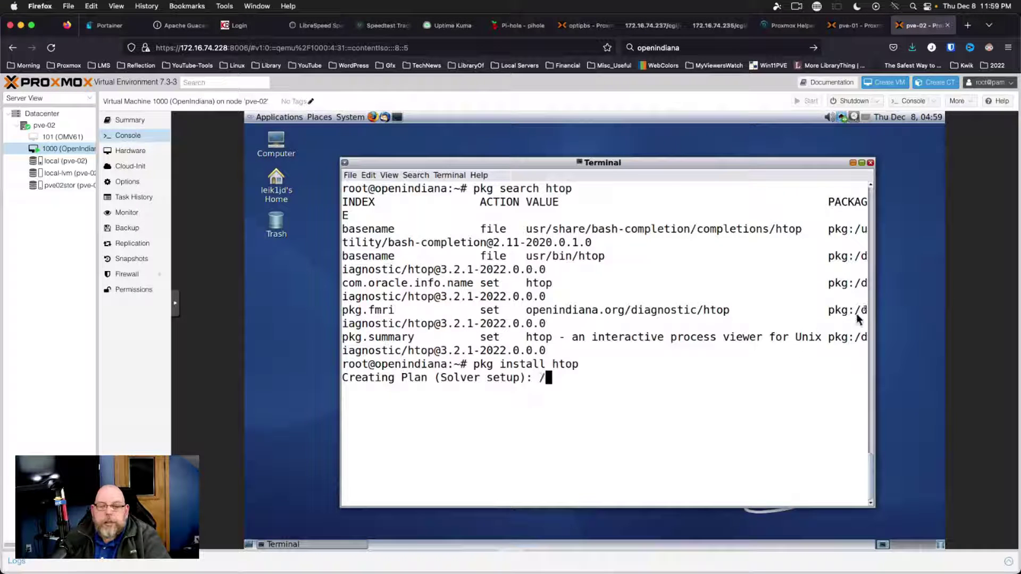
pyautogui.click(861, 162)
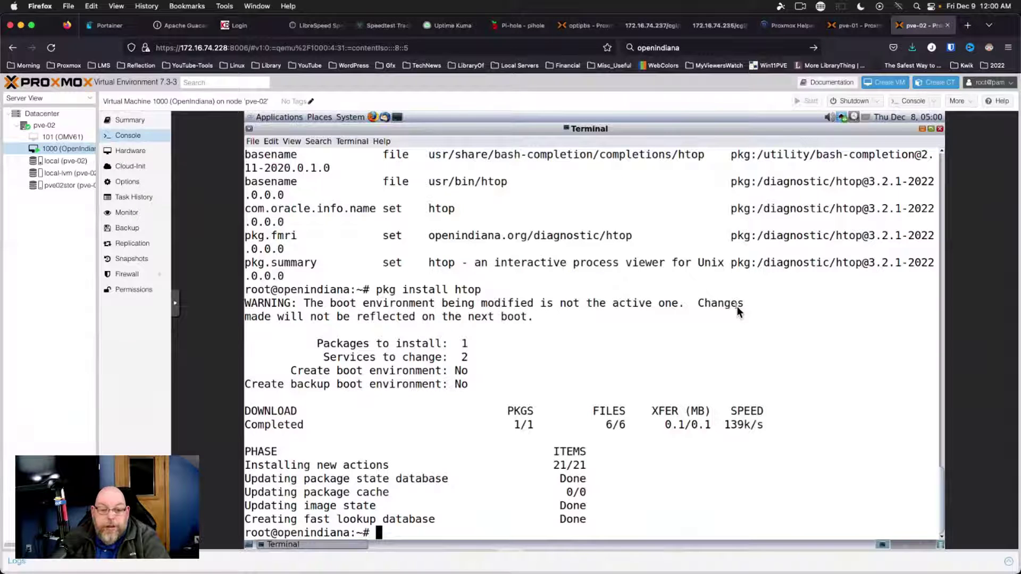
# Run htop on a cleared screen to view CPU, memory and processes, then quit with q
pyautogui.hotkey('ctrl', 'l')
pyautogui.write('htop')
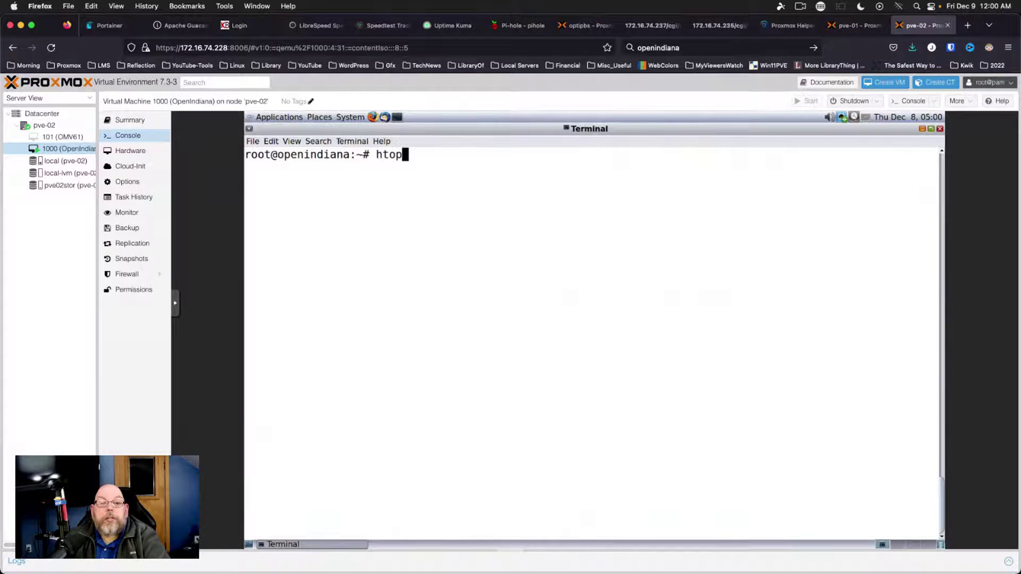
pyautogui.press('Return')
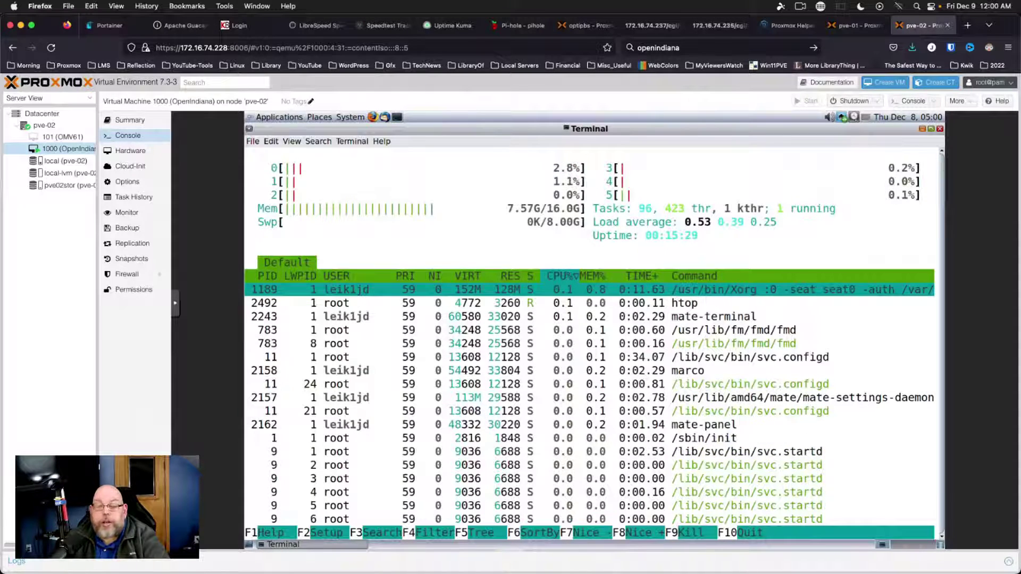
pyautogui.press('q')
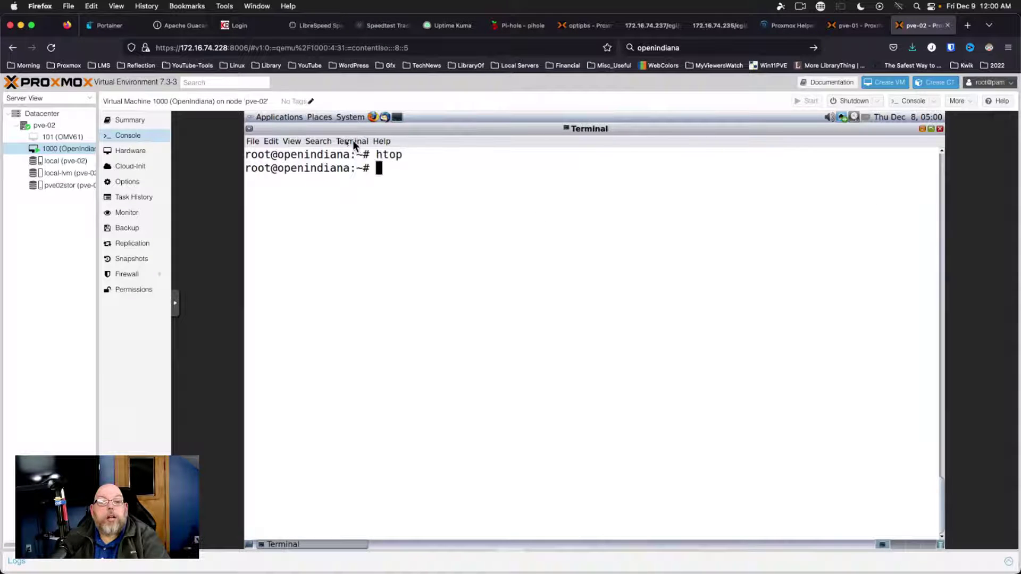
# Open the Default profile's colour settings and set the first palette colour to black
pyautogui.click(253, 140)
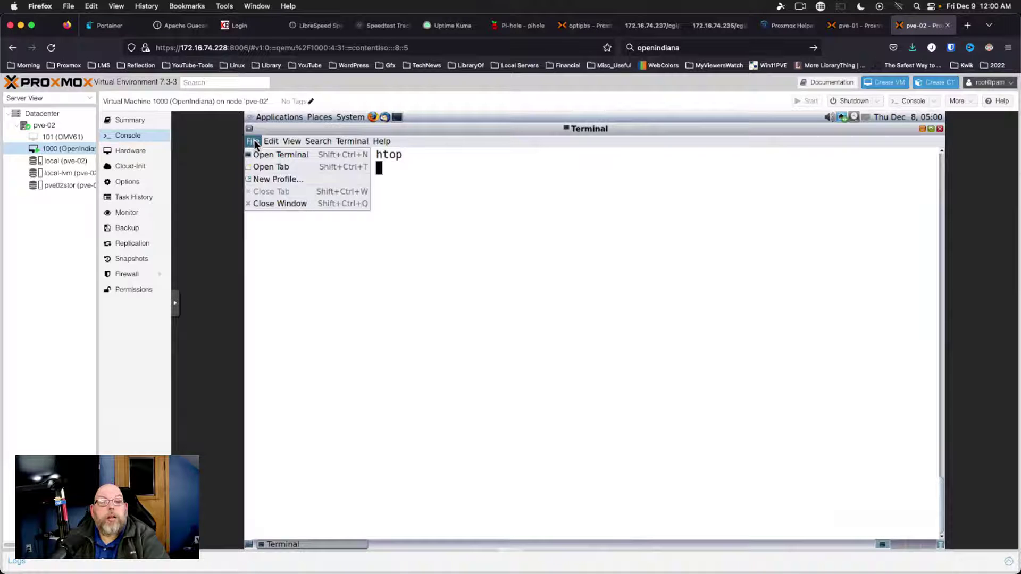
pyautogui.moveTo(279, 141)
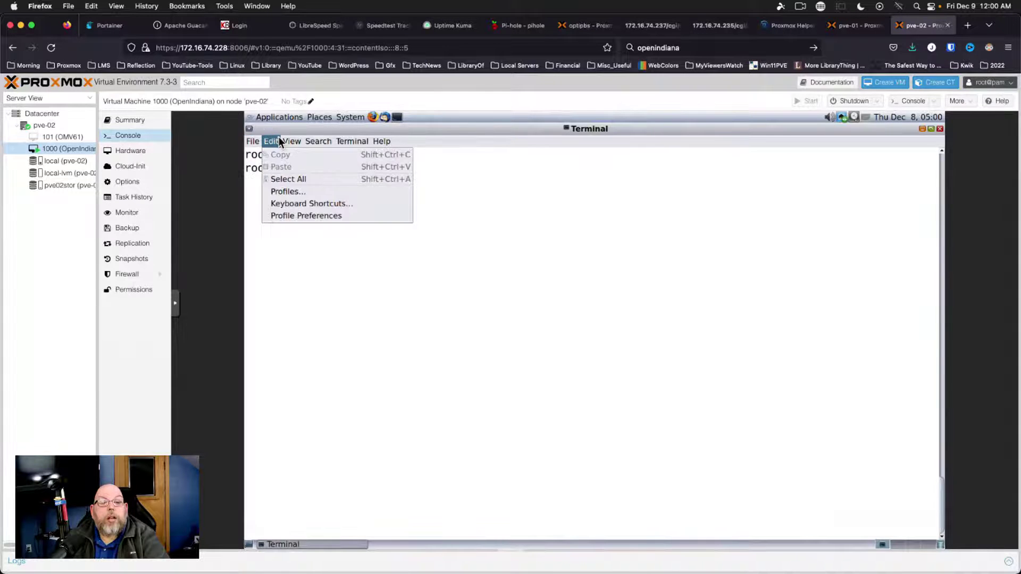
pyautogui.click(273, 216)
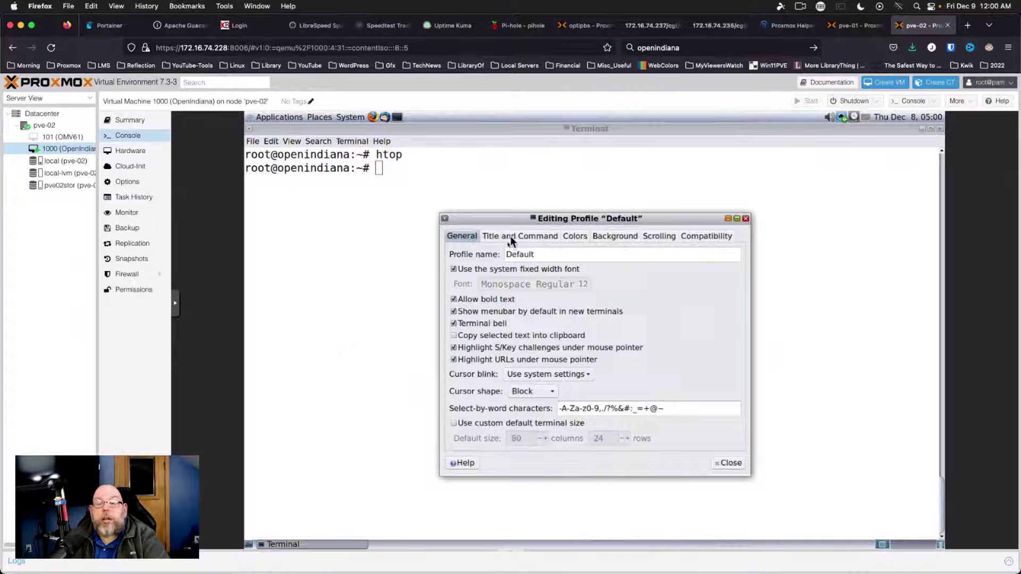
pyautogui.click(575, 236)
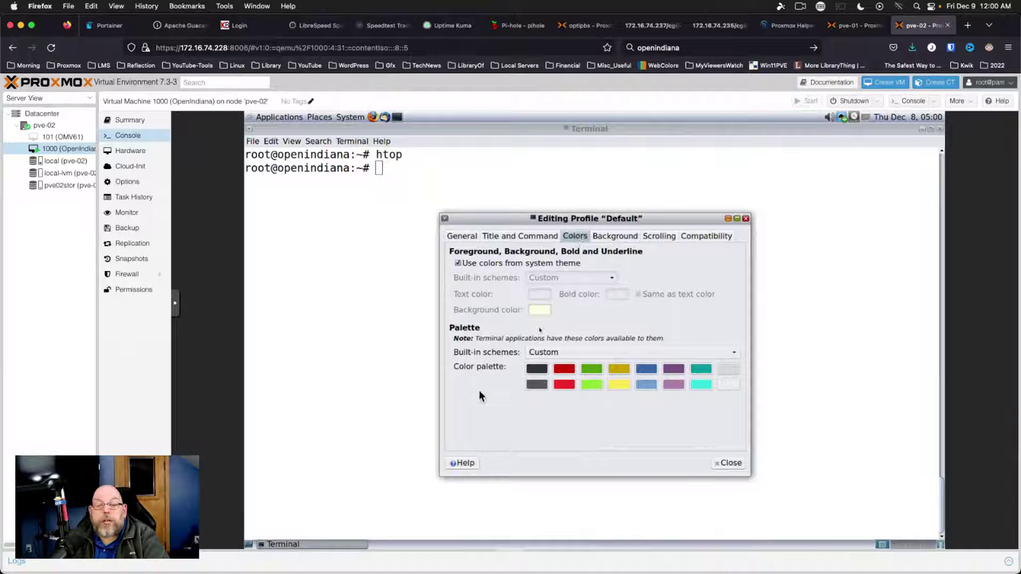
pyautogui.click(539, 369)
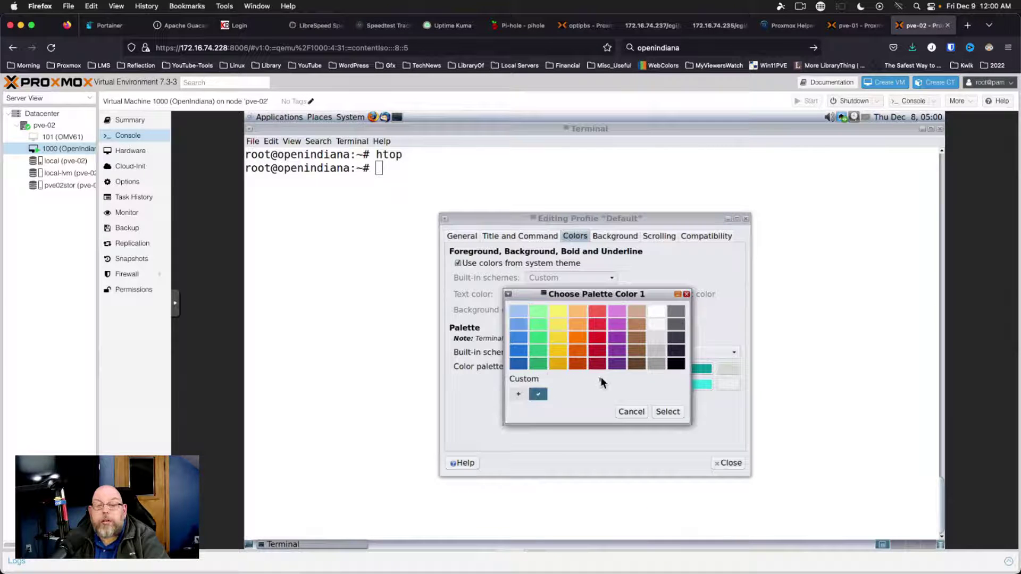
pyautogui.click(678, 366)
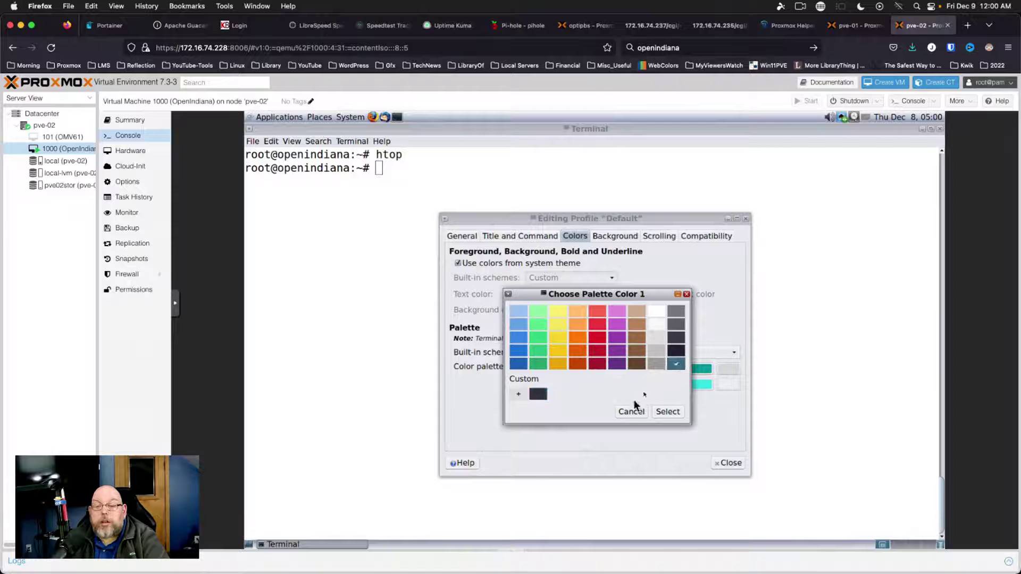
pyautogui.click(665, 413)
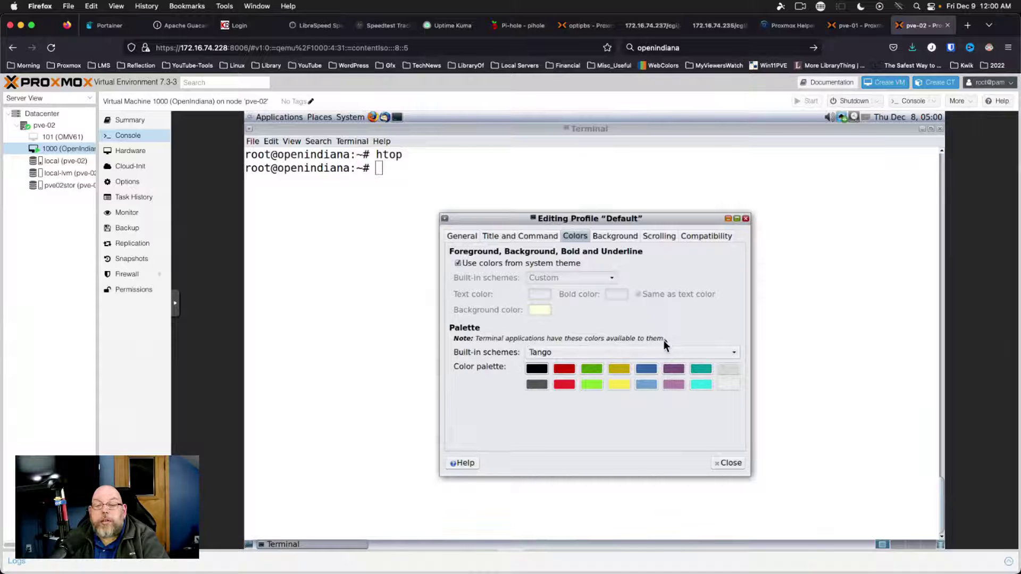
# Apply the Linux console built-in colour scheme and close the profile editor
pyautogui.click(582, 352)
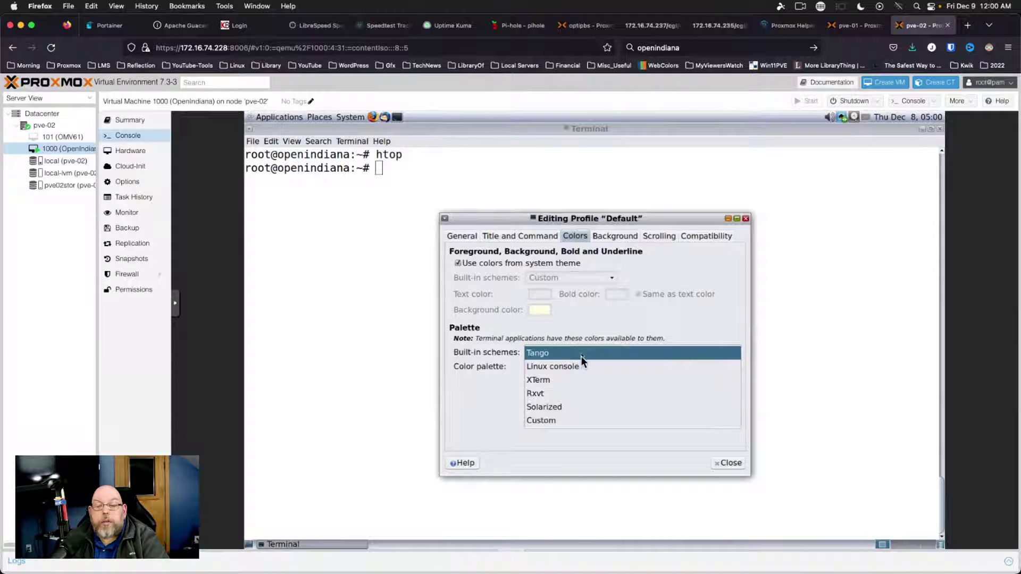
pyautogui.click(577, 368)
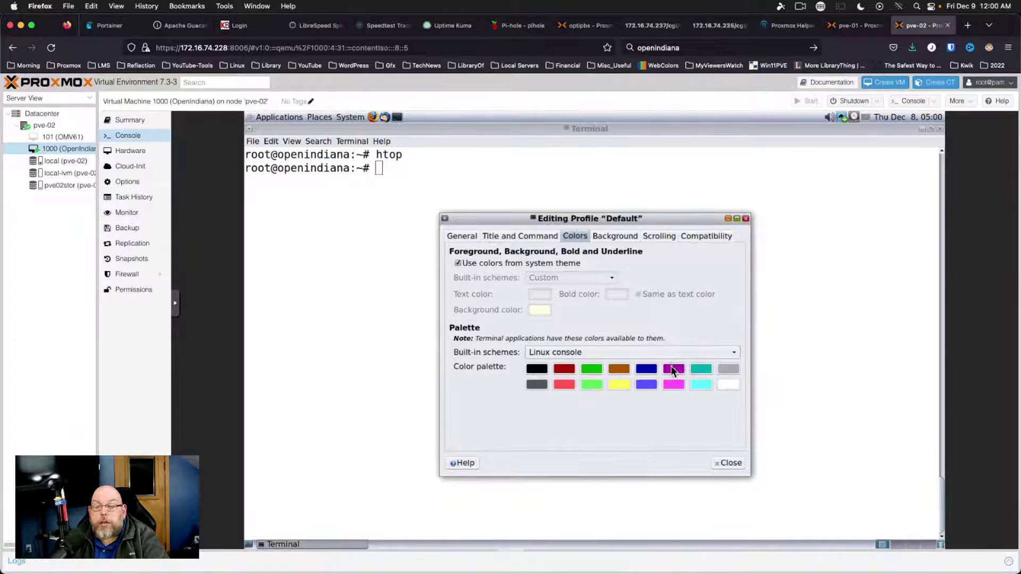
pyautogui.click(736, 463)
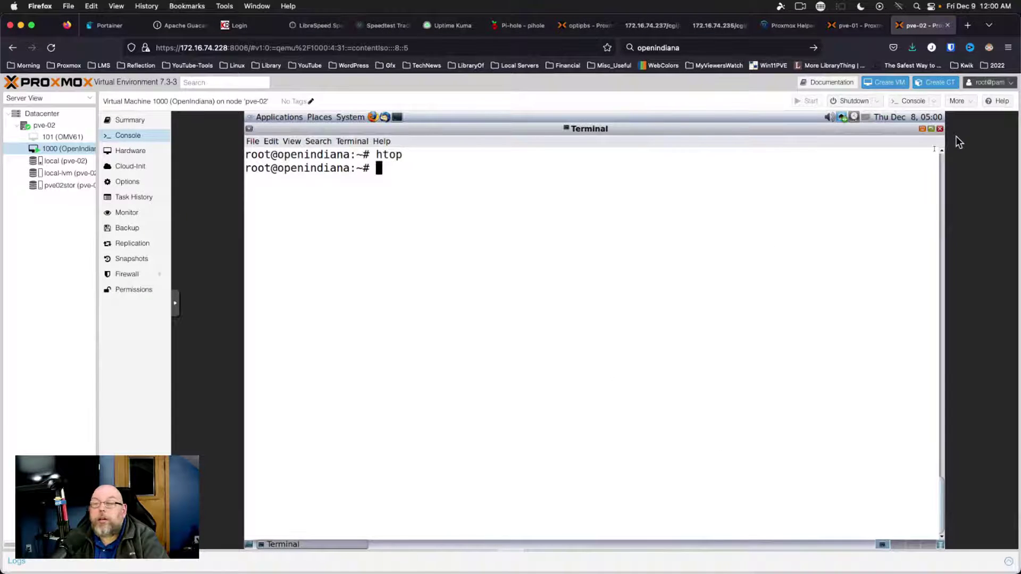
# Exit the root shell, close the terminal, and launch a new terminal from the MATE panel
pyautogui.hotkey('ctrl', 'd')
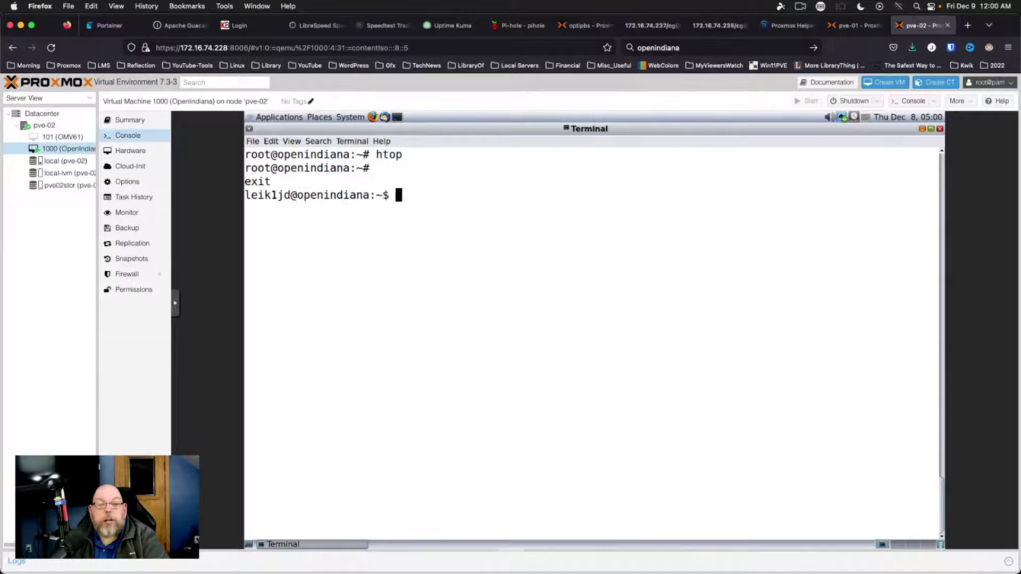
pyautogui.hotkey('ctrl', 'd')
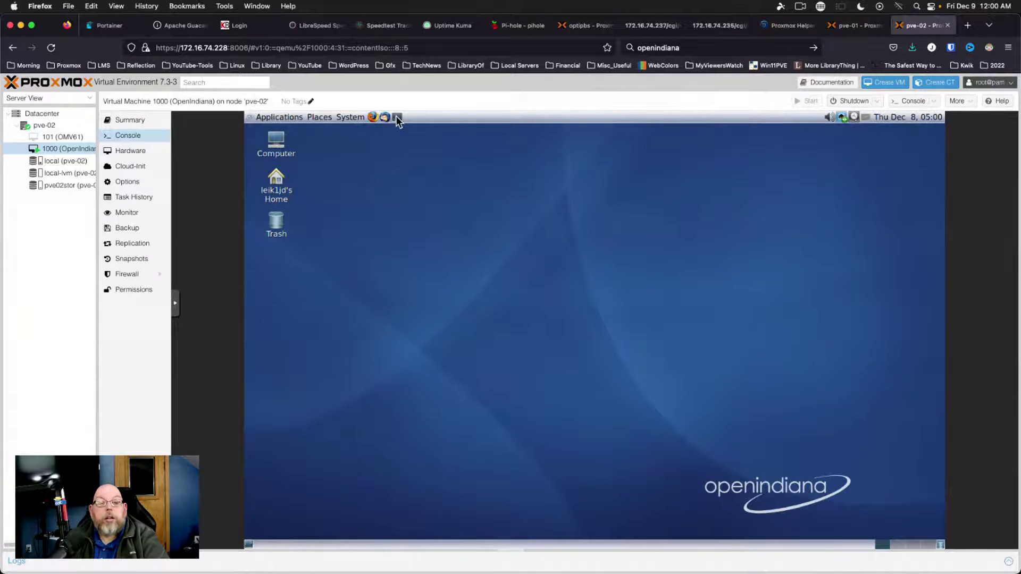
pyautogui.click(397, 117)
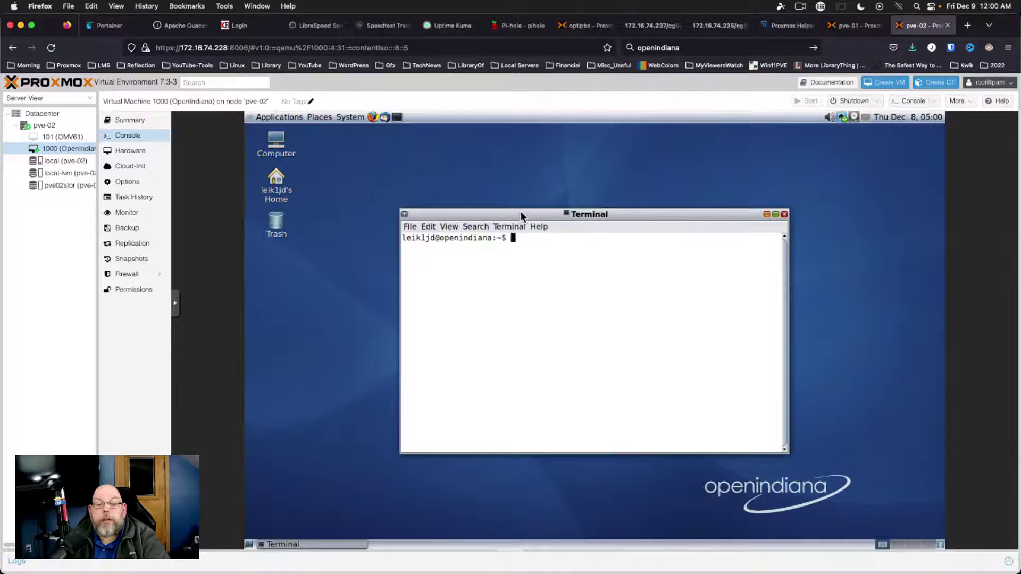
# Maximize the new terminal to fill the console, then open and dismiss the Terminal menu
pyautogui.doubleClick(519, 213)
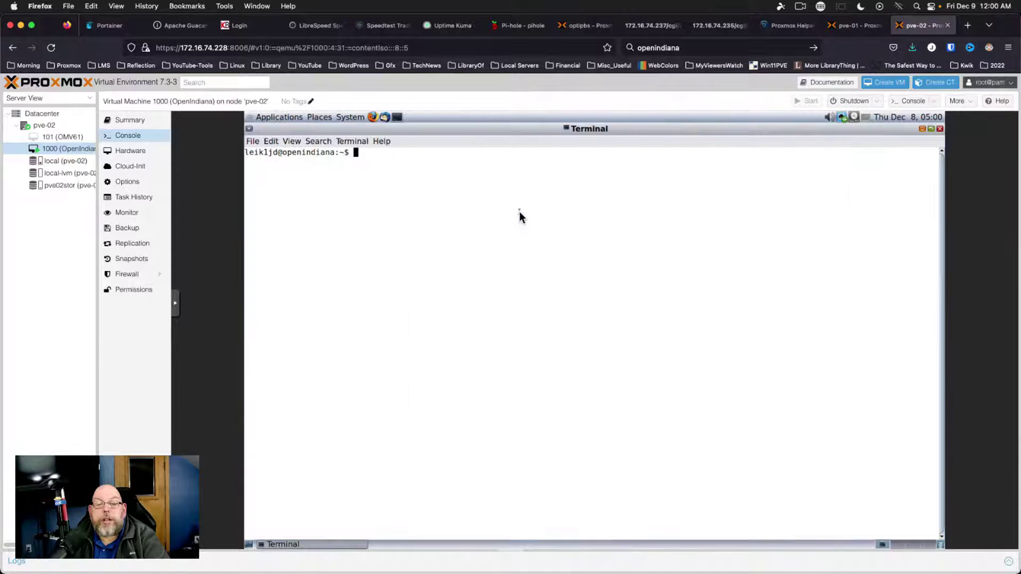
pyautogui.click(361, 142)
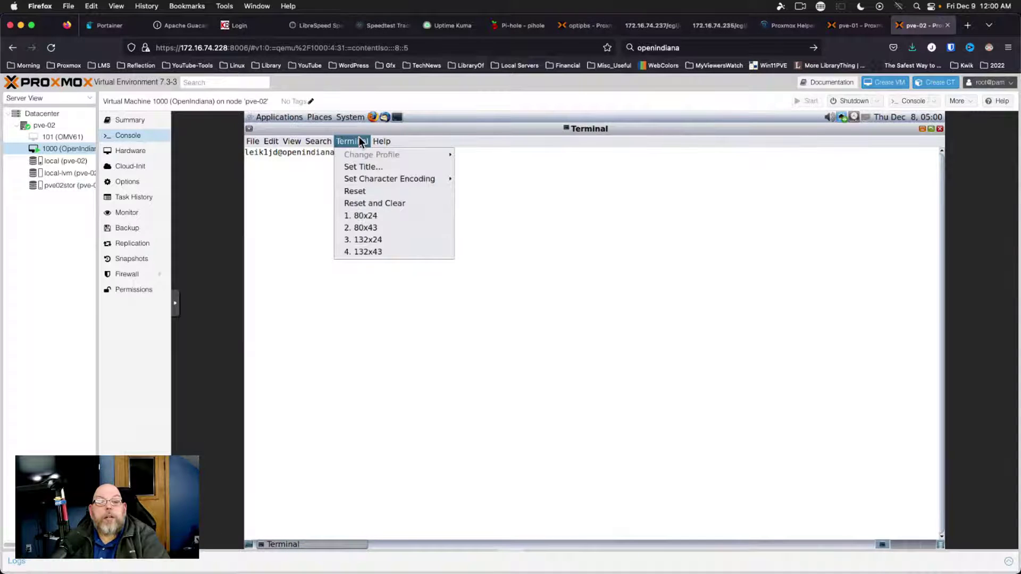
pyautogui.click(574, 236)
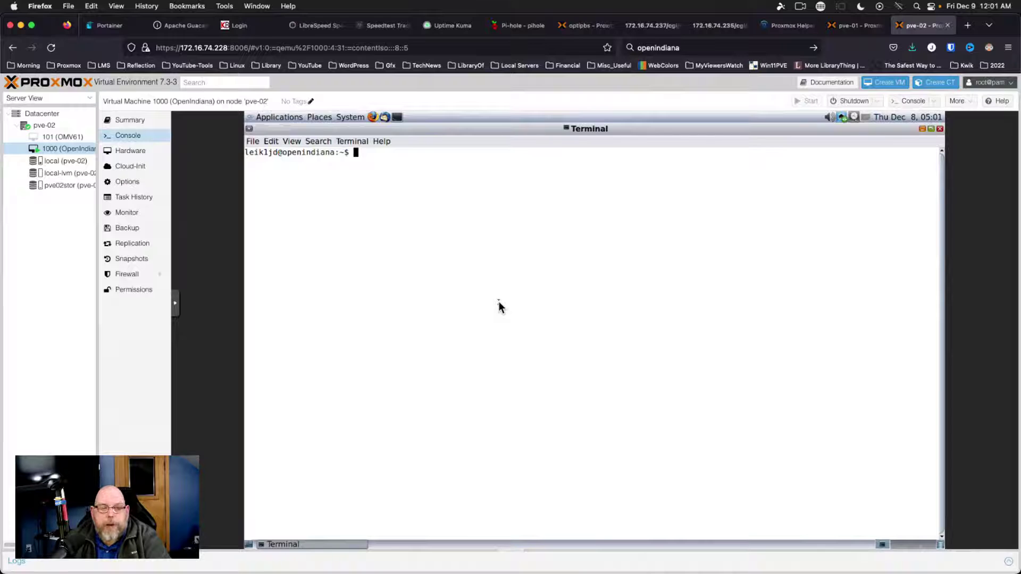
# Run 'pkg search libreoffice', then switch to root with 'su -' and the root password
pyautogui.write('pkg ')
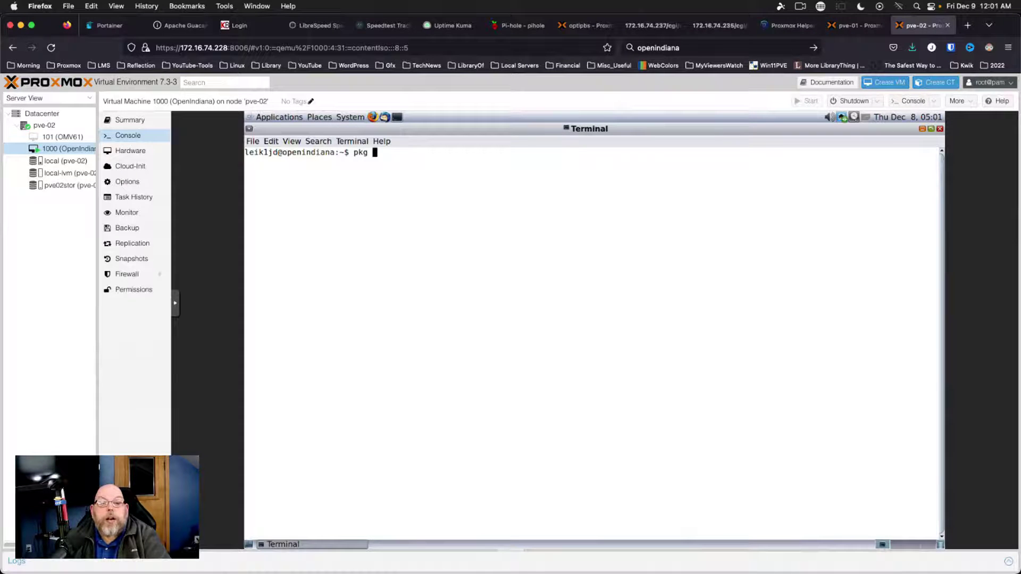
pyautogui.write('search ')
pyautogui.write('libreoffic')
pyautogui.write('e')
pyautogui.press('Return')
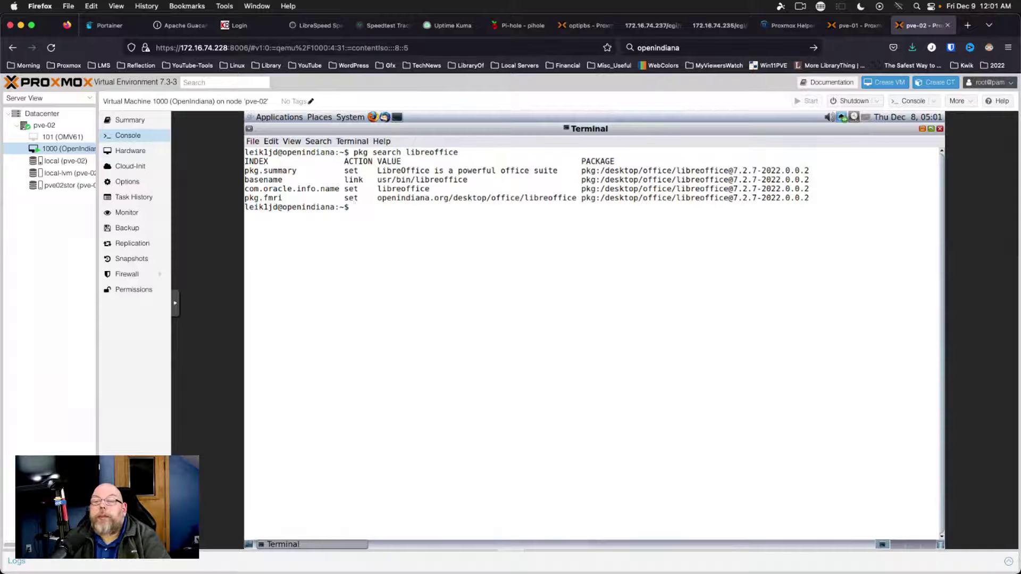
pyautogui.press('Up')
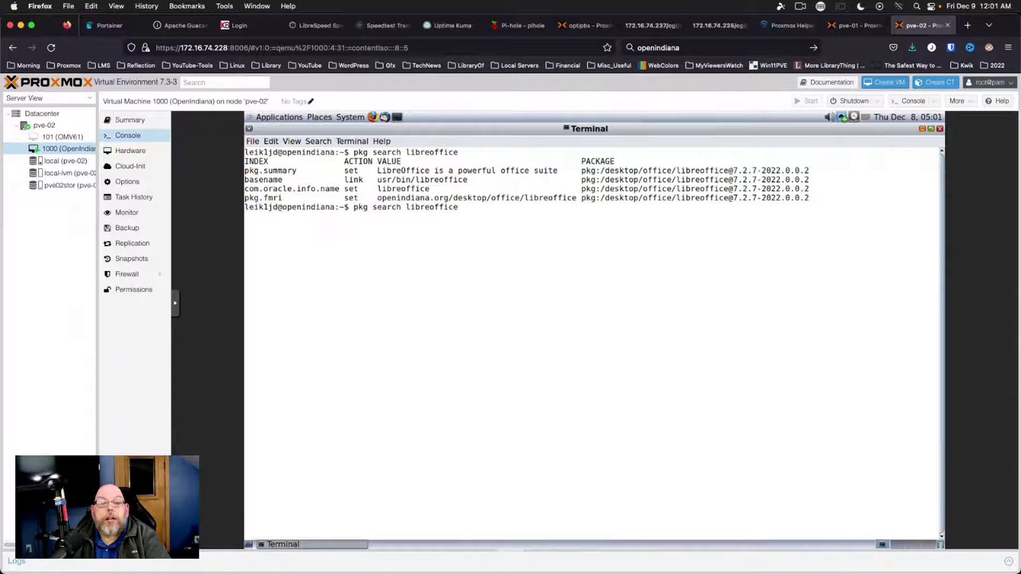
pyautogui.press('BackSpace')
pyautogui.press('BackSpace')
pyautogui.press('BackSpace')
pyautogui.press('BackSpace')
pyautogui.press('BackSpace')
pyautogui.press('BackSpace')
pyautogui.press('BackSpace')
pyautogui.press('BackSpace')
pyautogui.press('BackSpace')
pyautogui.press('BackSpace')
pyautogui.press('BackSpace')
pyautogui.press('BackSpace')
pyautogui.press('BackSpace')
pyautogui.press('BackSpace')
pyautogui.press('BackSpace')
pyautogui.press('BackSpace')
pyautogui.press('BackSpace')
pyautogui.press('BackSpace')
pyautogui.press('BackSpace')
pyautogui.press('BackSpace')
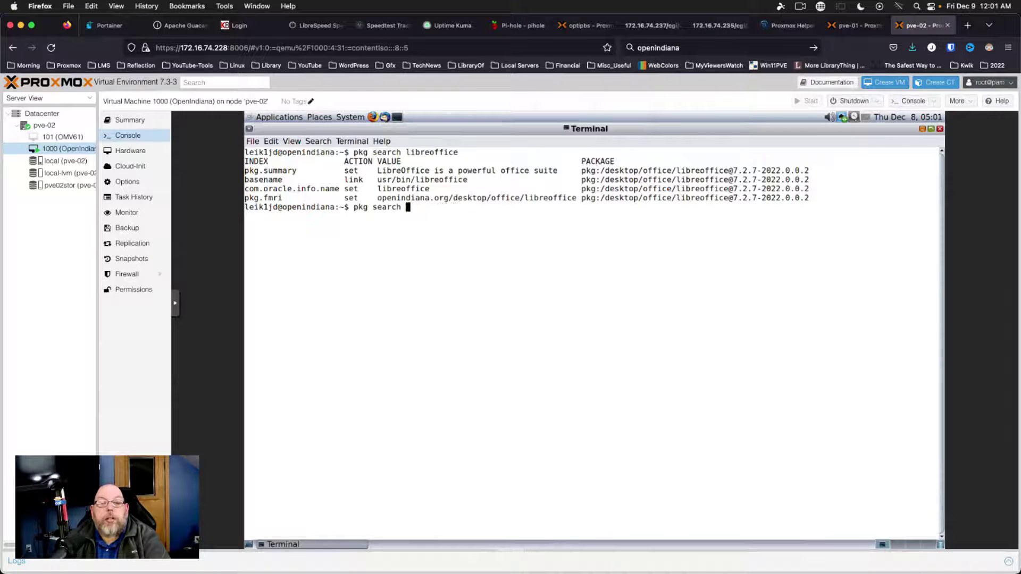
pyautogui.write('g')
pyautogui.press('BackSpace')
pyautogui.press('BackSpace')
pyautogui.press('BackSpace')
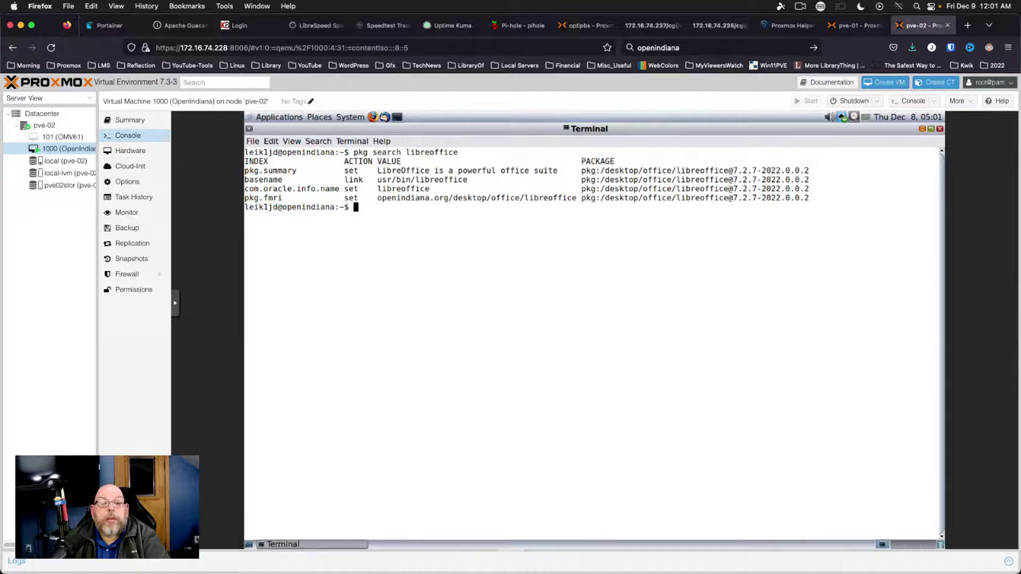
pyautogui.write('su -')
pyautogui.press('Return')
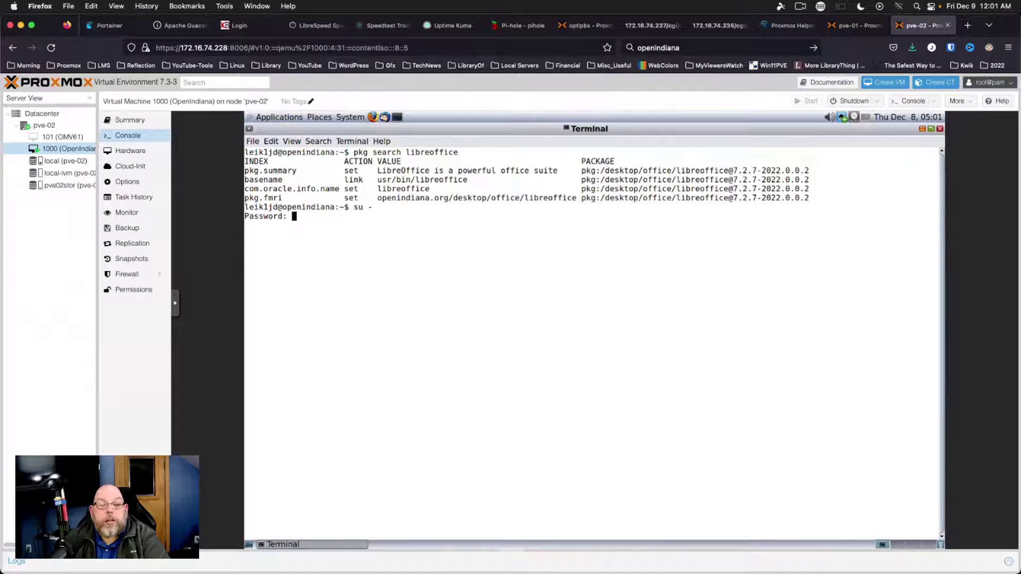
pyautogui.press('Return')
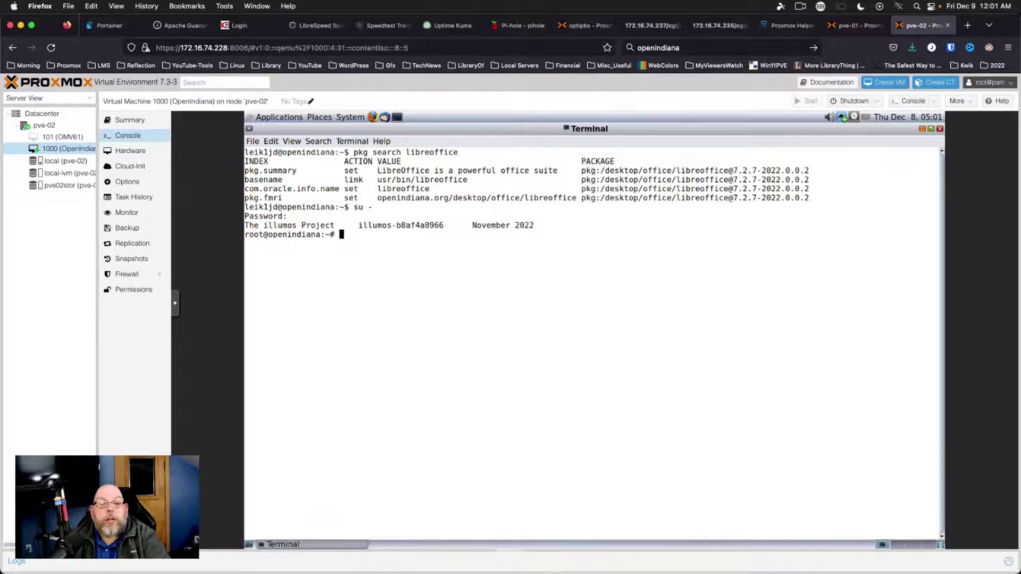
# Run w, who and last to check logins, then clear the screen
pyautogui.write('w')
pyautogui.press('Return')
pyautogui.write('who')
pyautogui.press('Return')
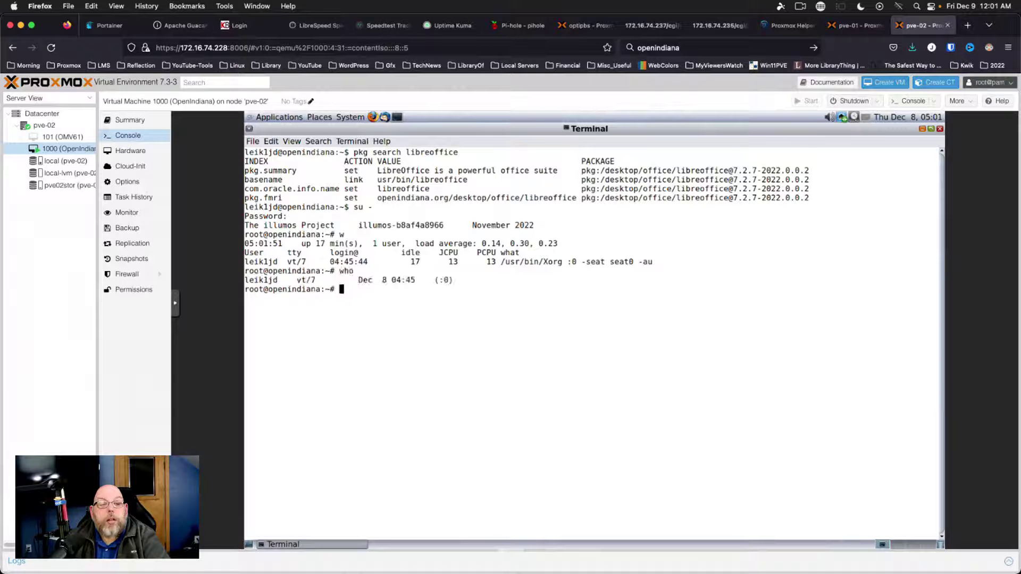
pyautogui.write('last')
pyautogui.press('Return')
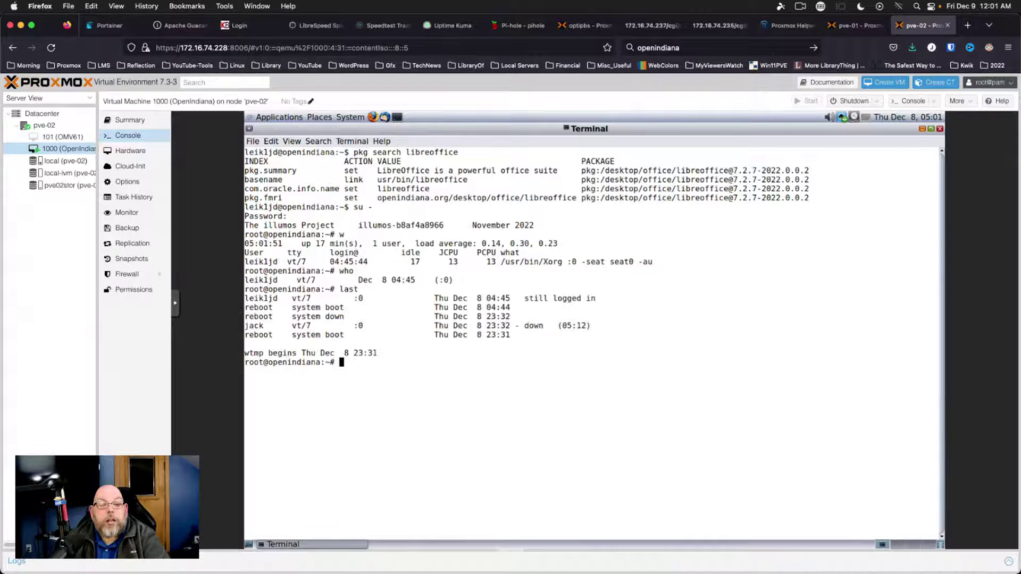
pyautogui.hotkey('ctrl', 'l')
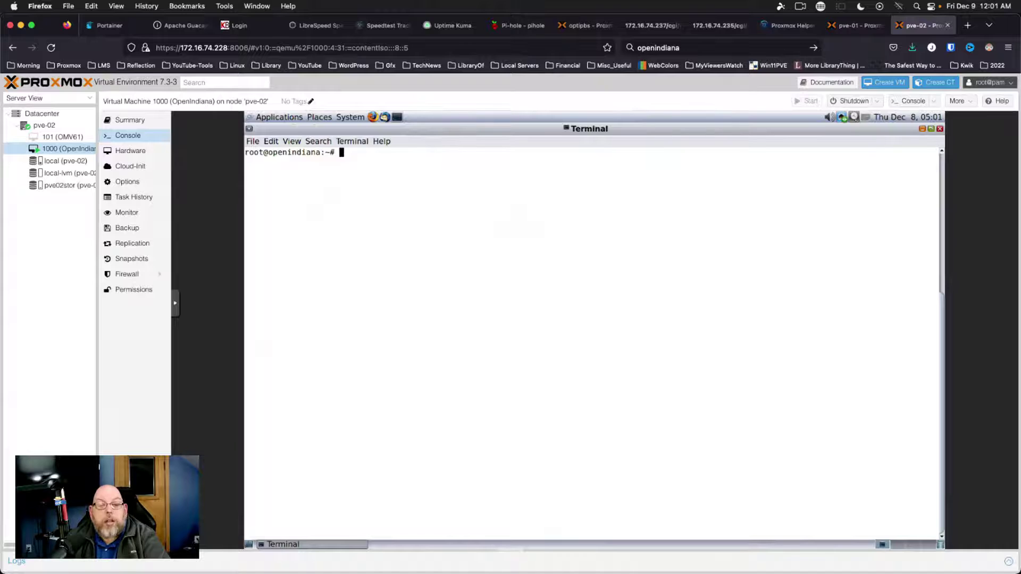
# Start 'pkg install libreoffice' as root and open a second terminal tab via File > Open Tab
pyautogui.write('pkg in')
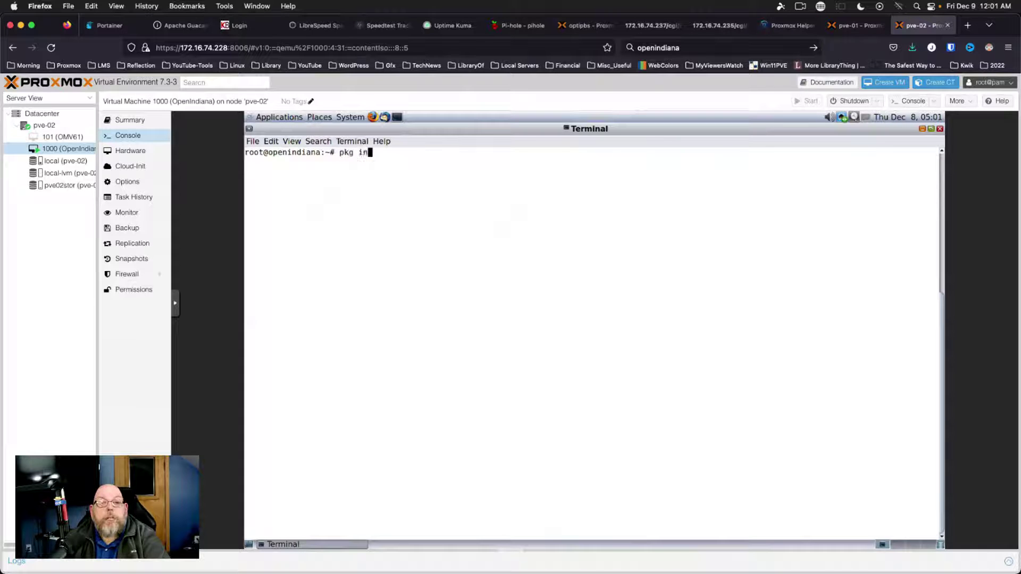
pyautogui.write('stall libreoffice')
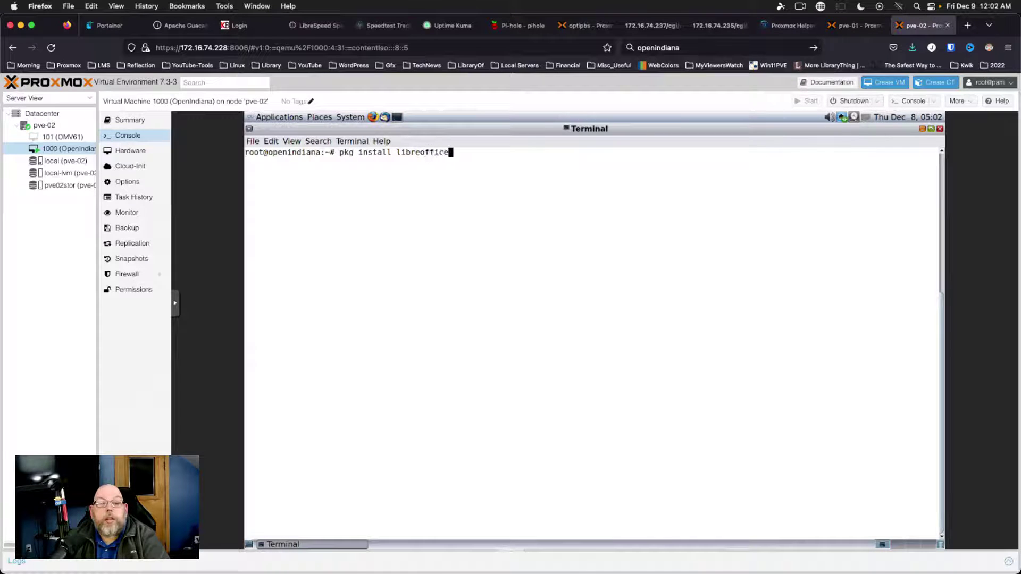
pyautogui.press('Return')
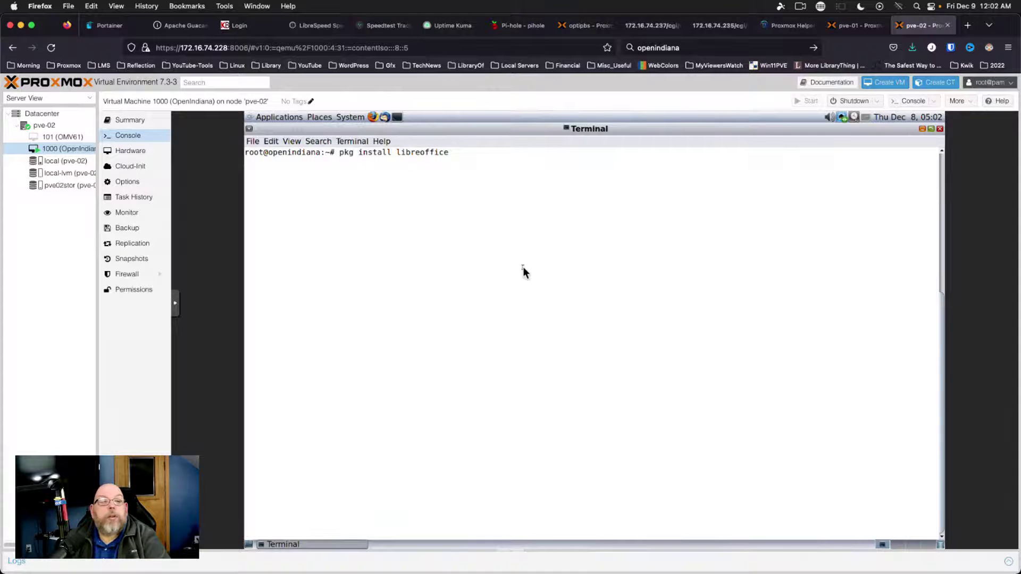
pyautogui.click(249, 129)
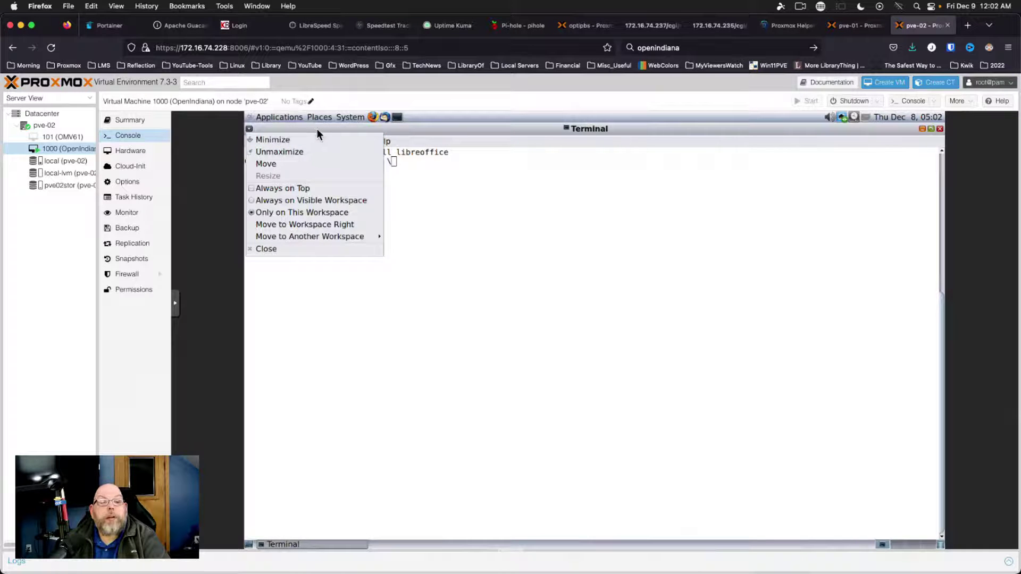
pyautogui.moveTo(274, 232)
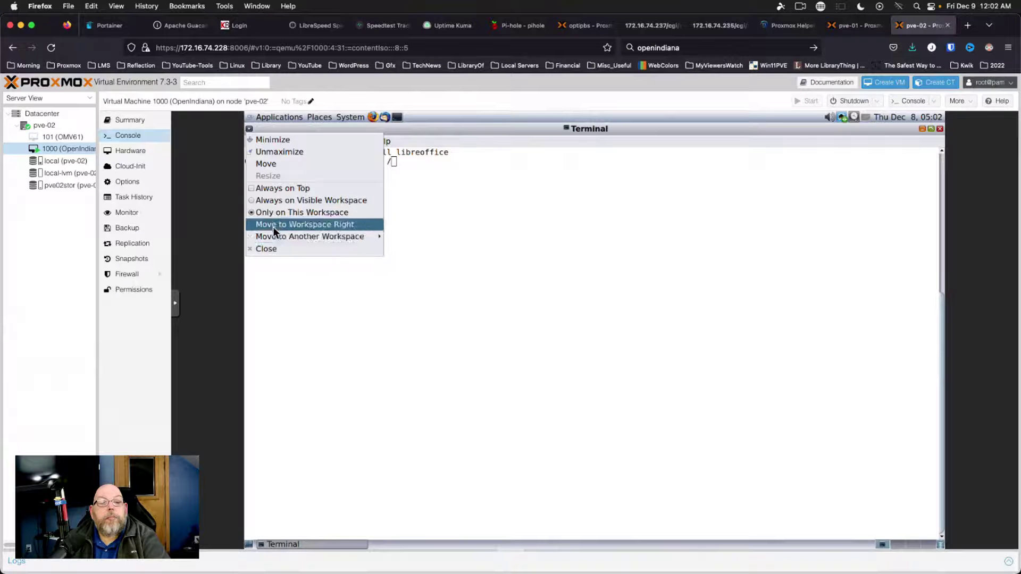
pyautogui.click(299, 308)
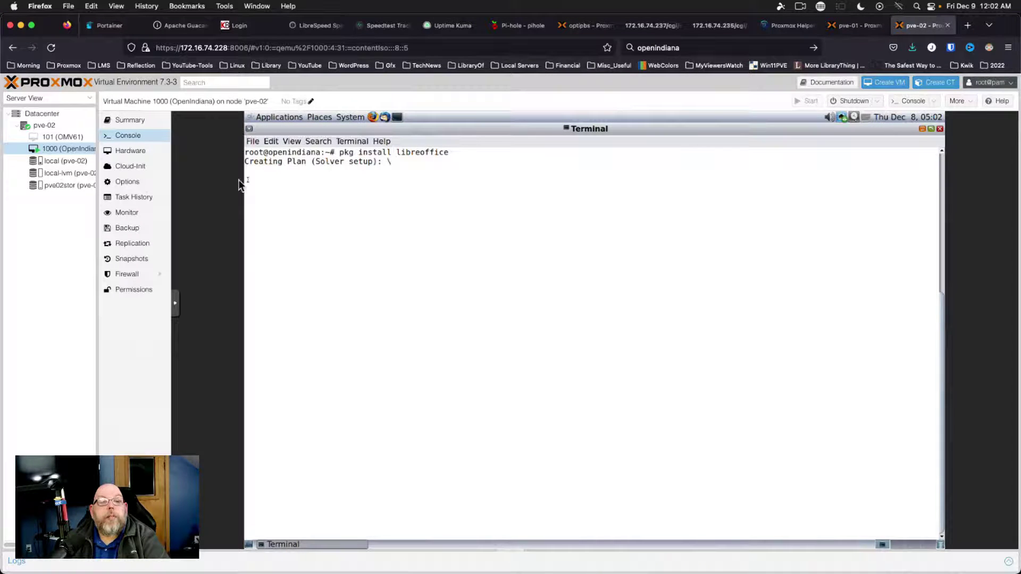
pyautogui.click(253, 141)
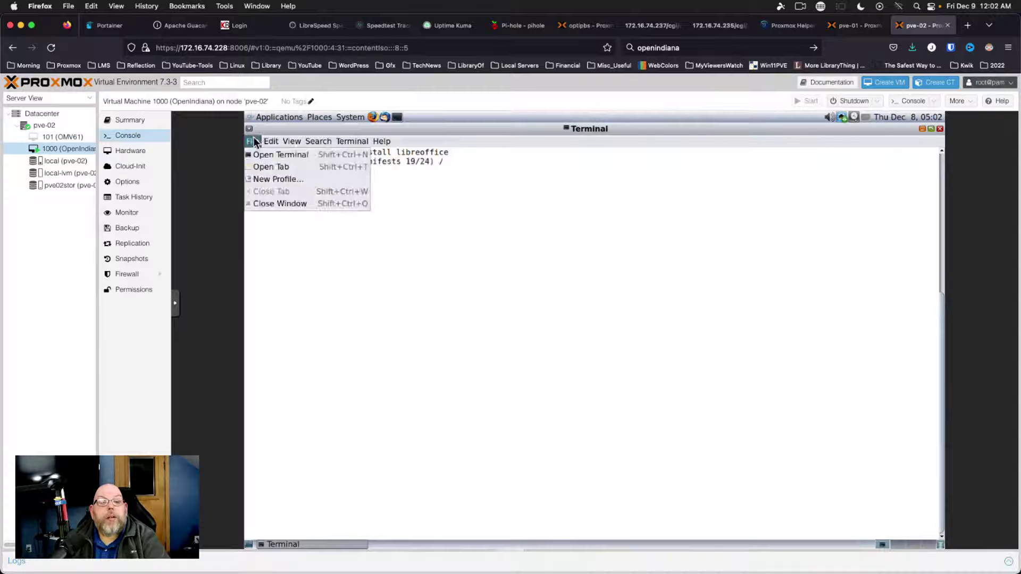
pyautogui.click(256, 167)
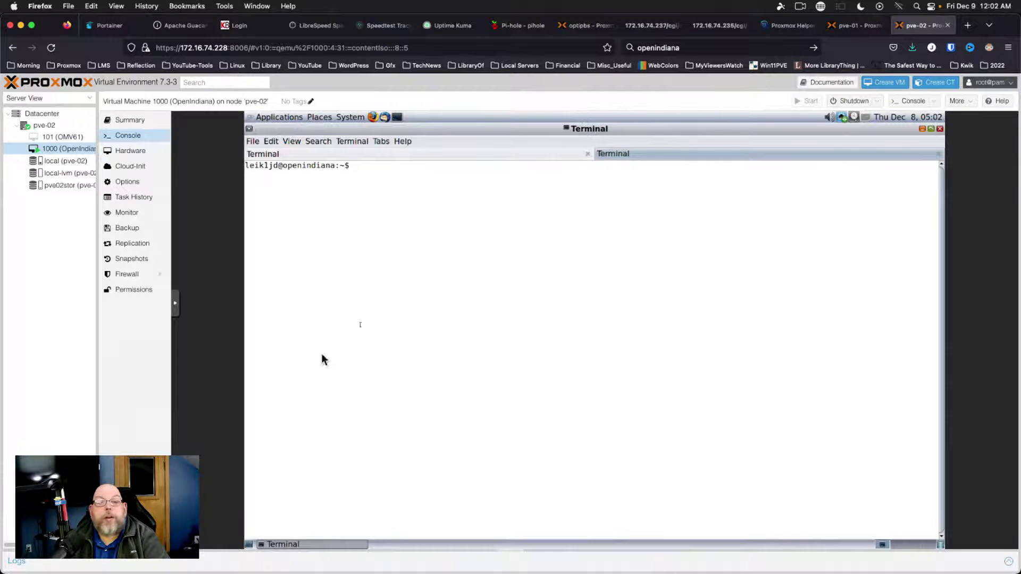
# Launch htop in the new tab, check the download in the first tab, then return to htop
pyautogui.write('htop')
pyautogui.press('Return')
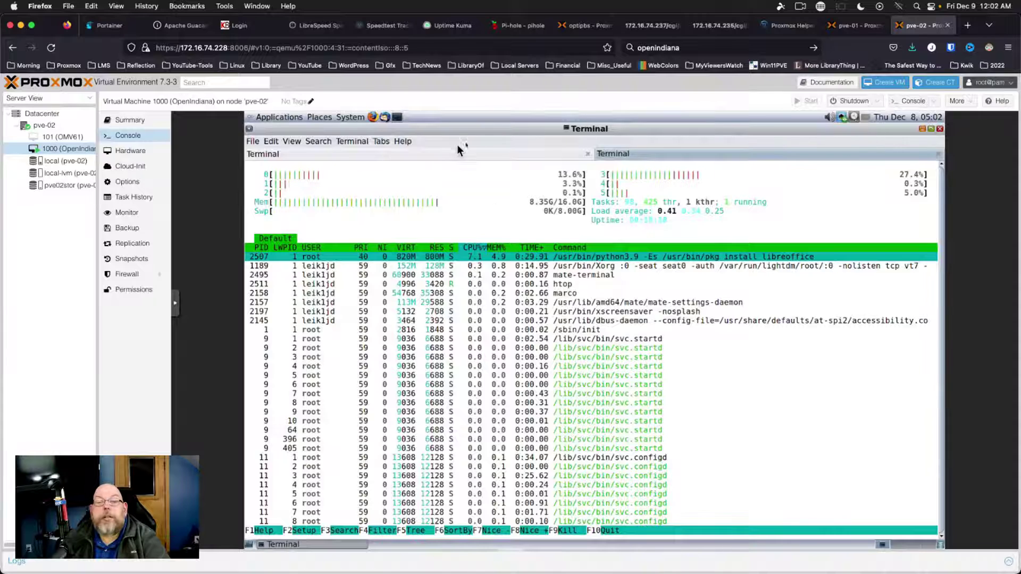
pyautogui.click(441, 153)
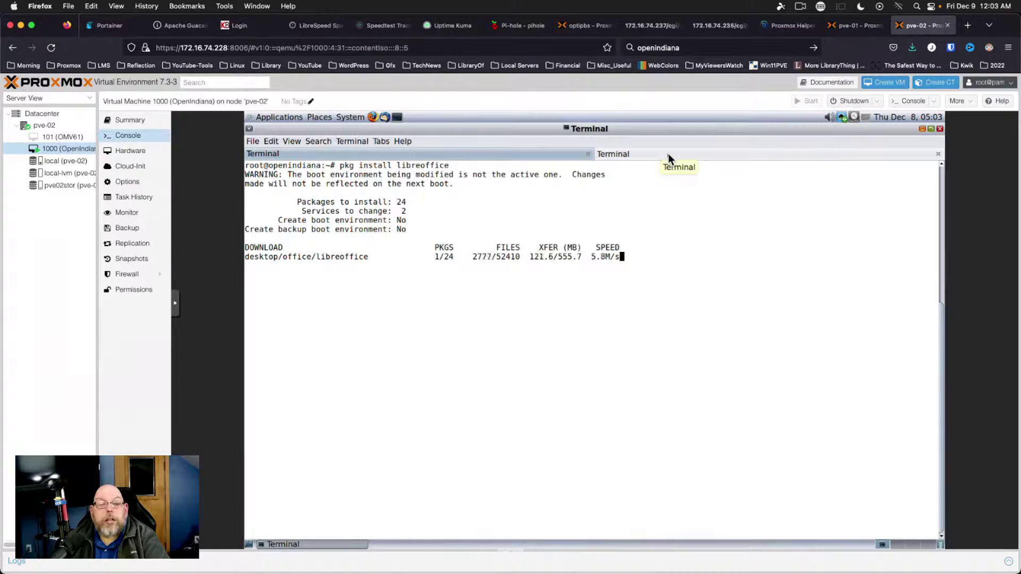
pyautogui.click(683, 153)
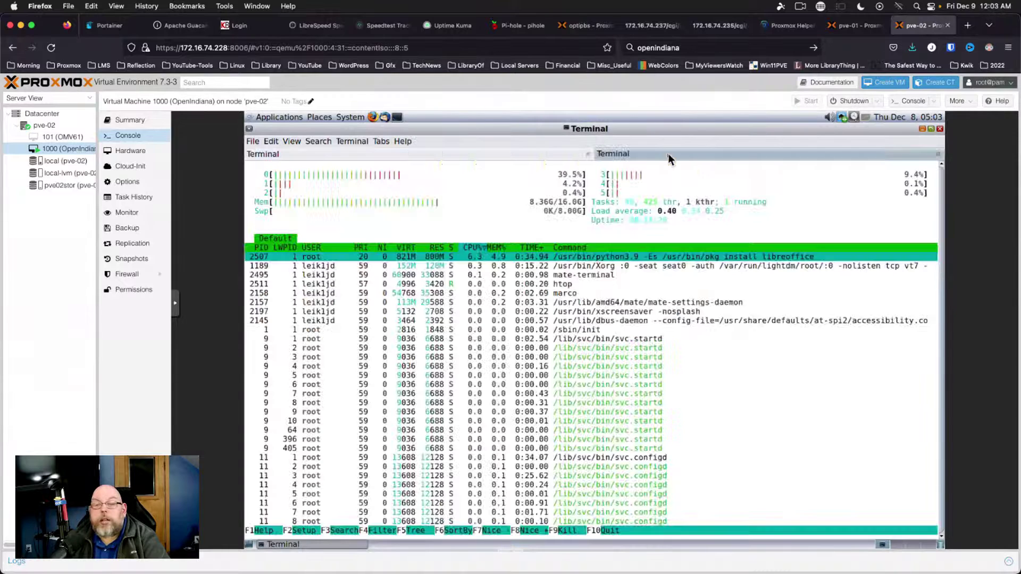